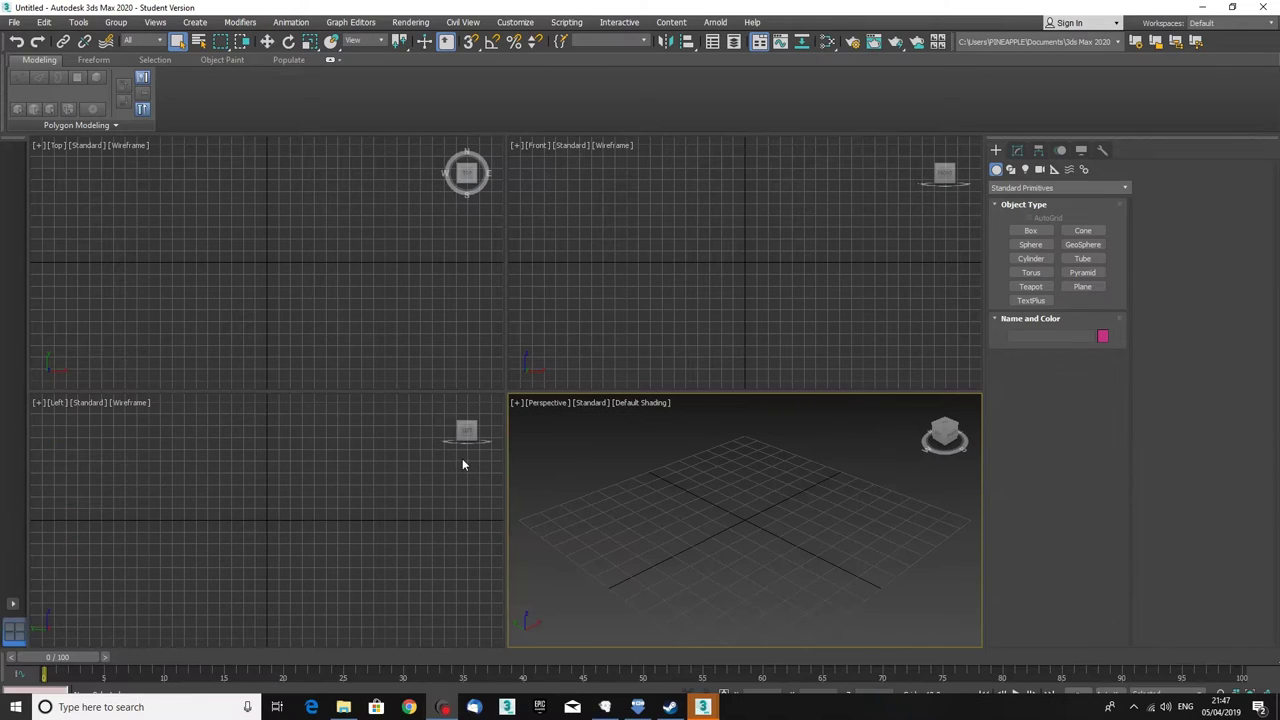
Step: Maximize the Perspective viewport so it fills the workspace
left_click(500, 302)
left_click(596, 365)
left_click(620, 473)
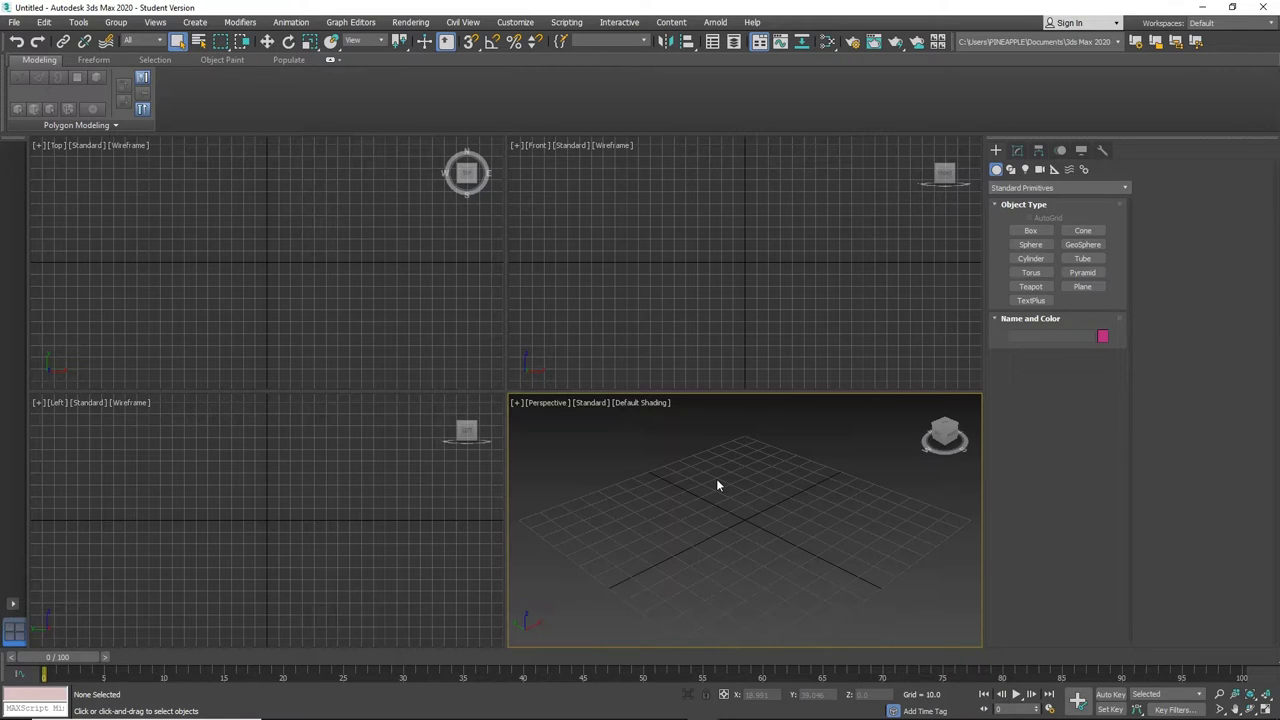
left_click(1266, 708)
left_click(1266, 708)
left_click(1266, 708)
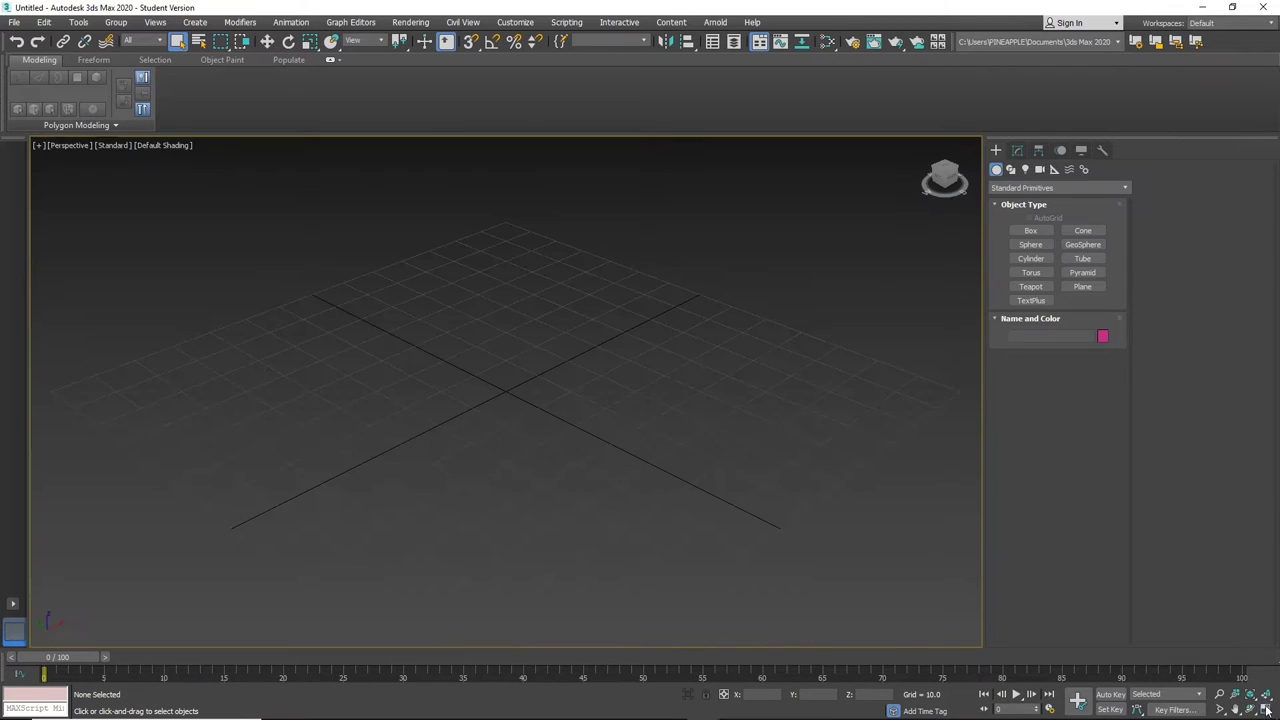
Step: Create a box about 67 long, 72 wide and 39 high near the grid's centre
middle_click_drag(740, 517, 737, 547, "alt")
middle_click_drag(624, 384, 676, 406)
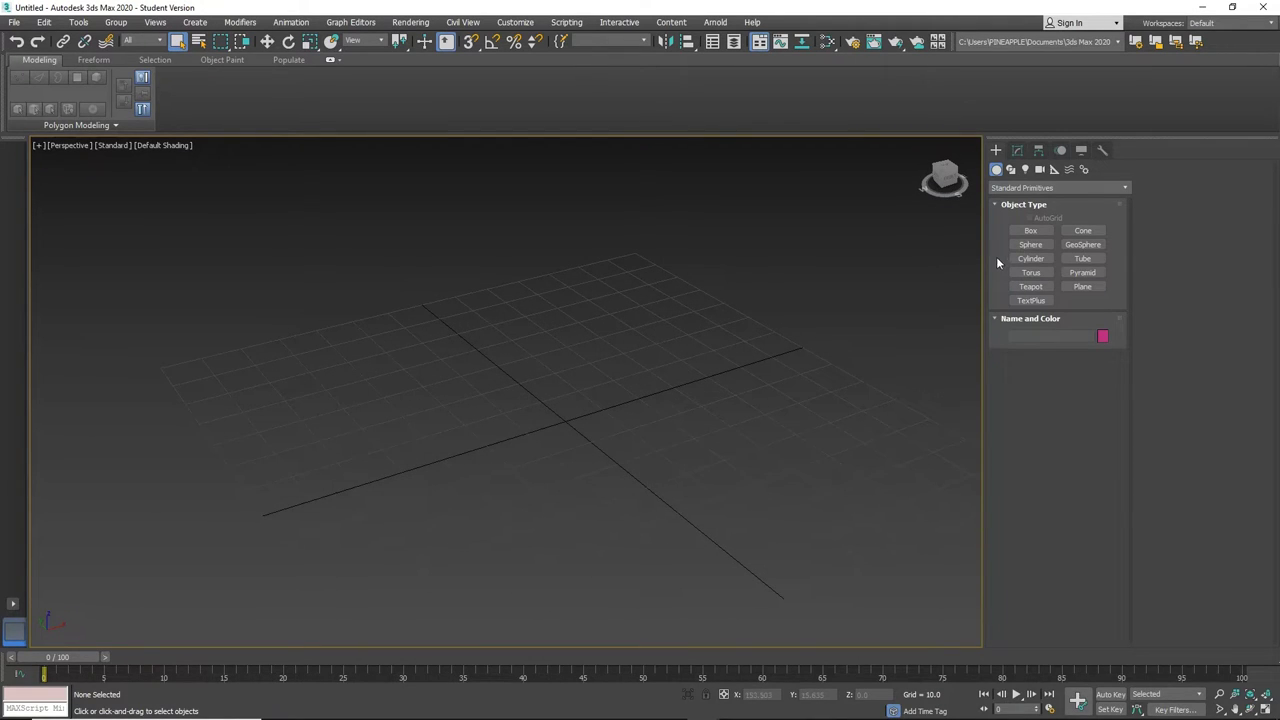
left_click(1030, 231)
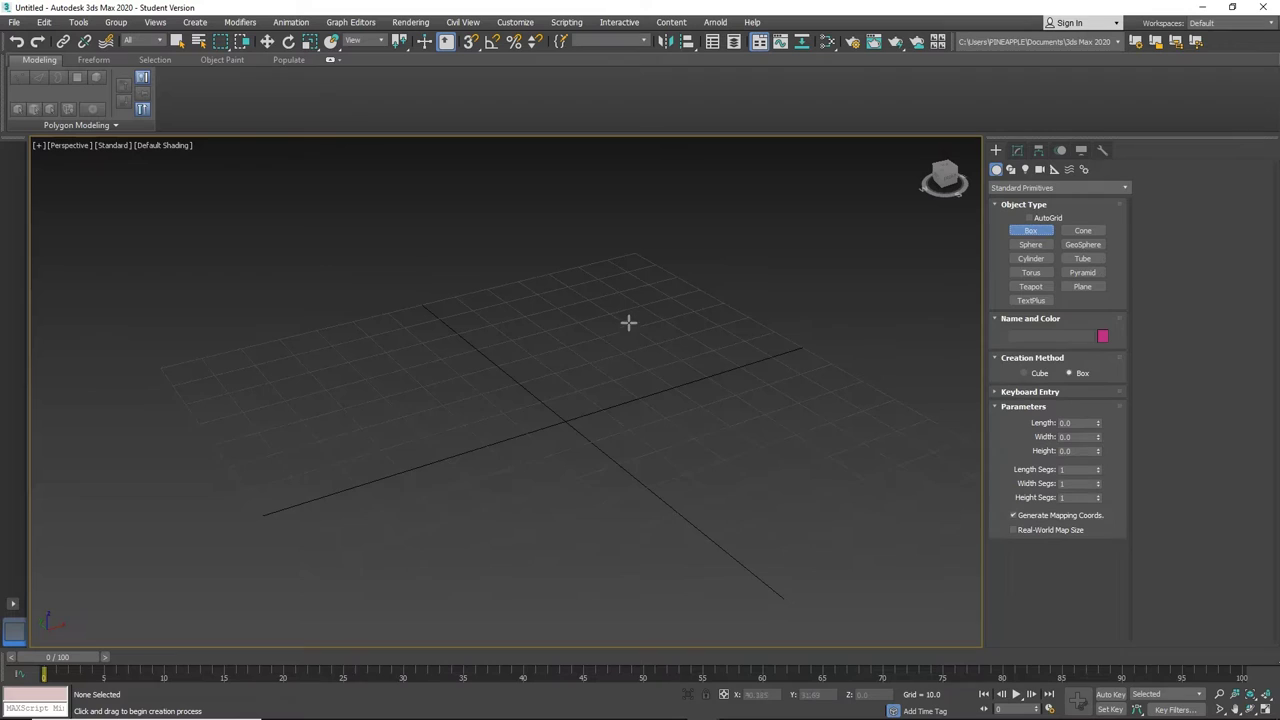
left_click_drag(629, 323, 521, 545)
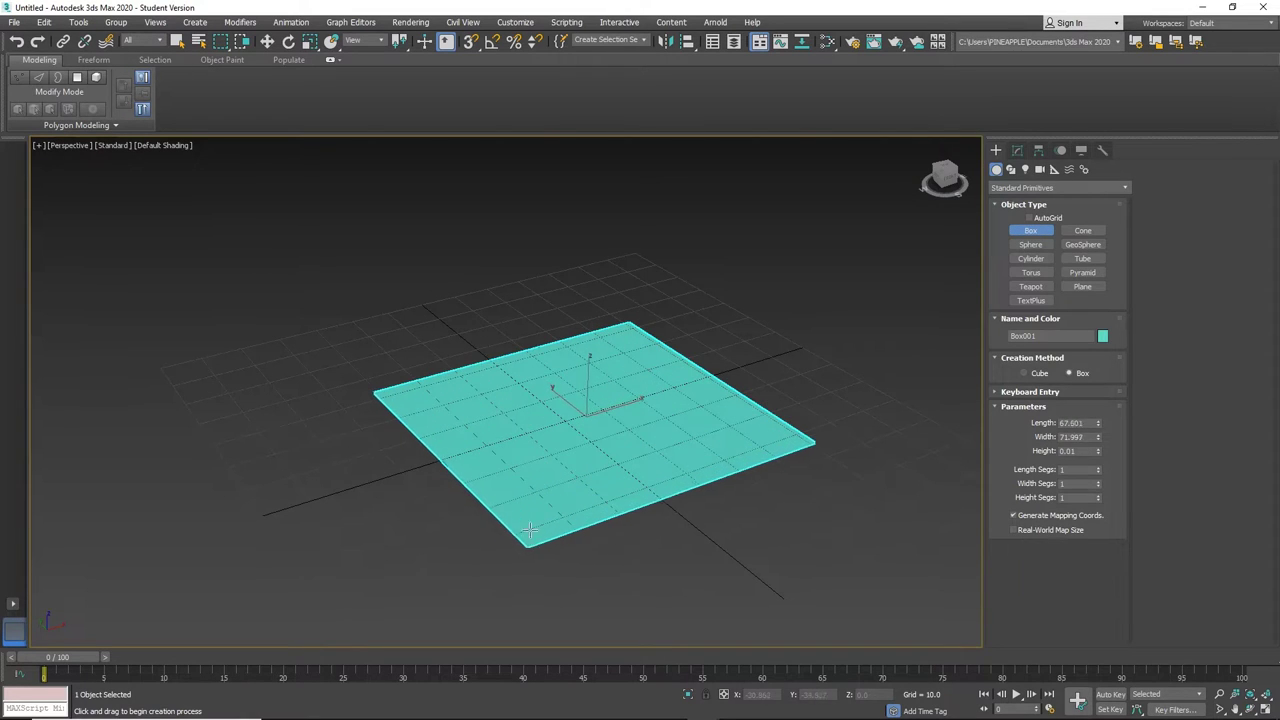
left_click(646, 444)
scroll(646, 444, "down", 3)
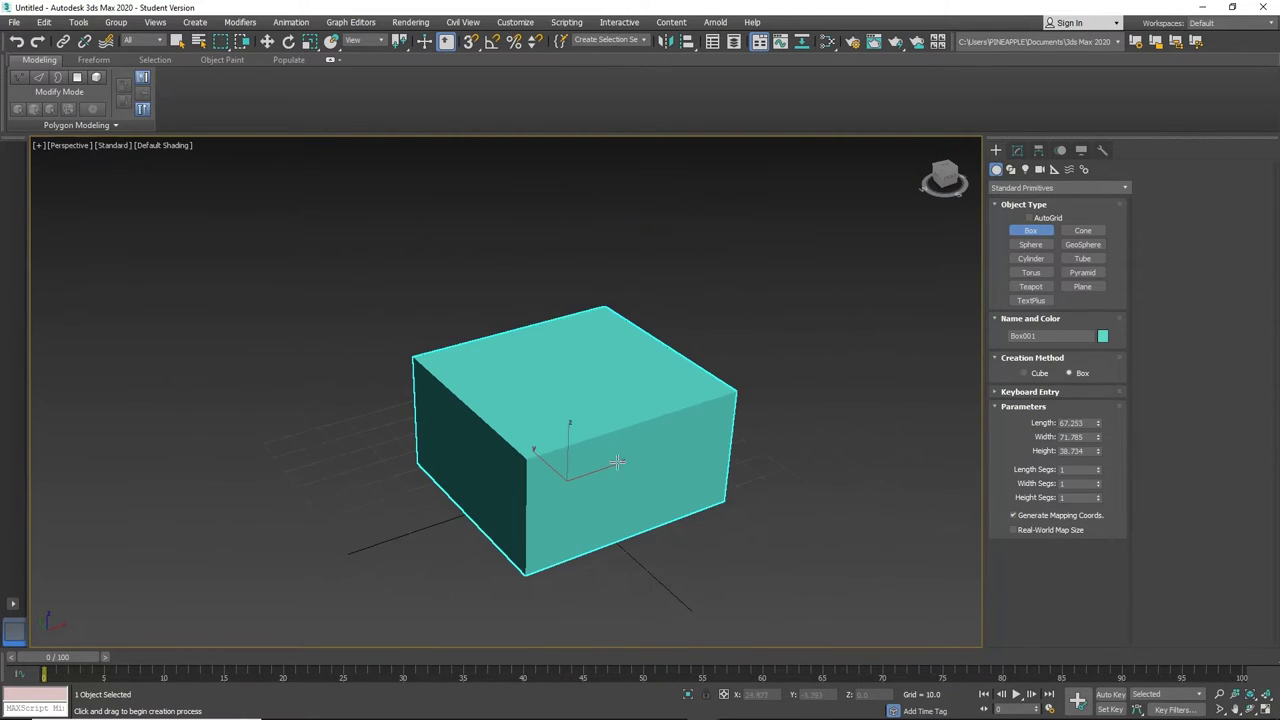
Step: Convert the box to an Editable Poly
right_click(589, 456)
right_click(620, 475)
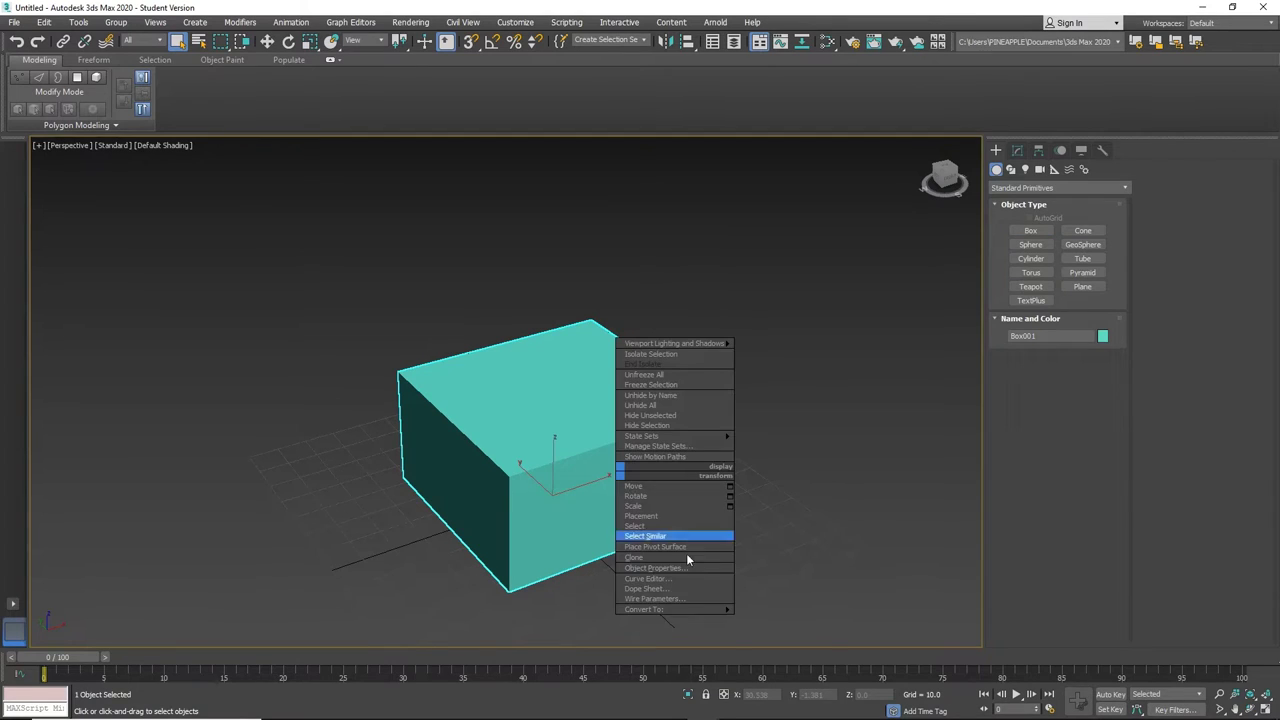
mouse_move(680, 606)
left_click(757, 612)
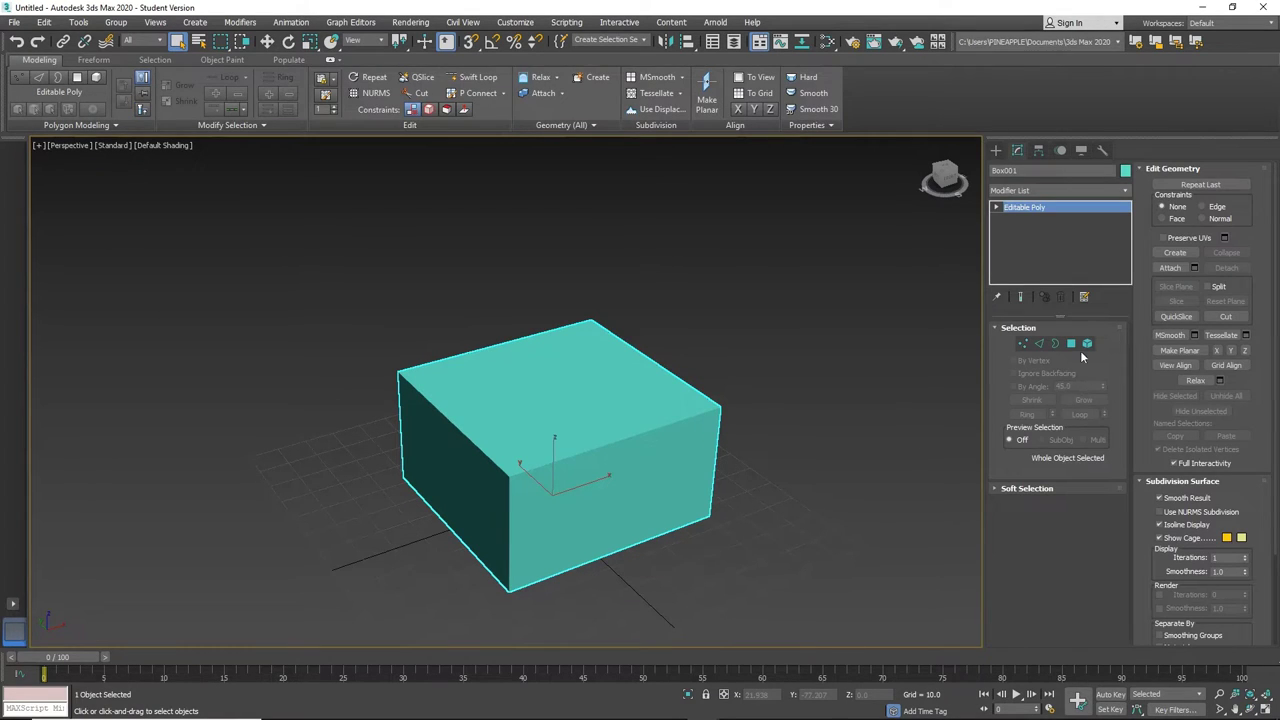
Step: Bevel the box's top polygon inward and raise it in two tiers into a narrower neck, with edged faces displayed
left_click(1071, 343)
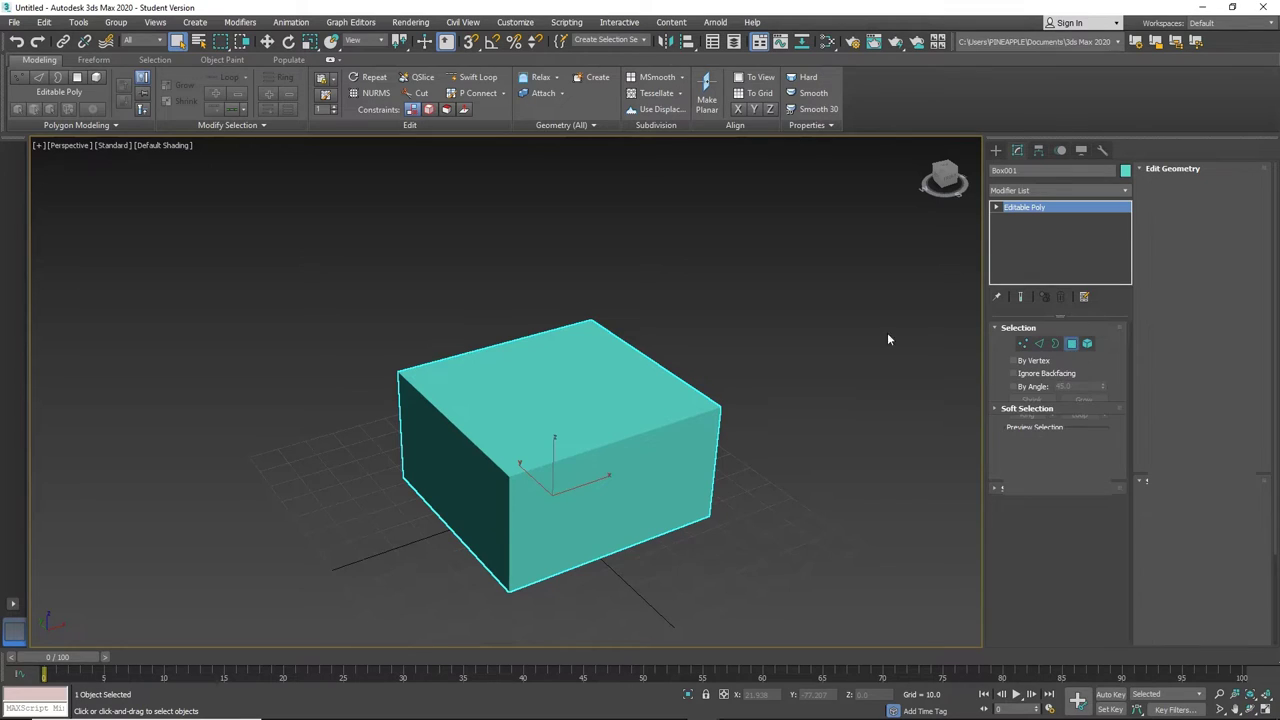
left_click(534, 385)
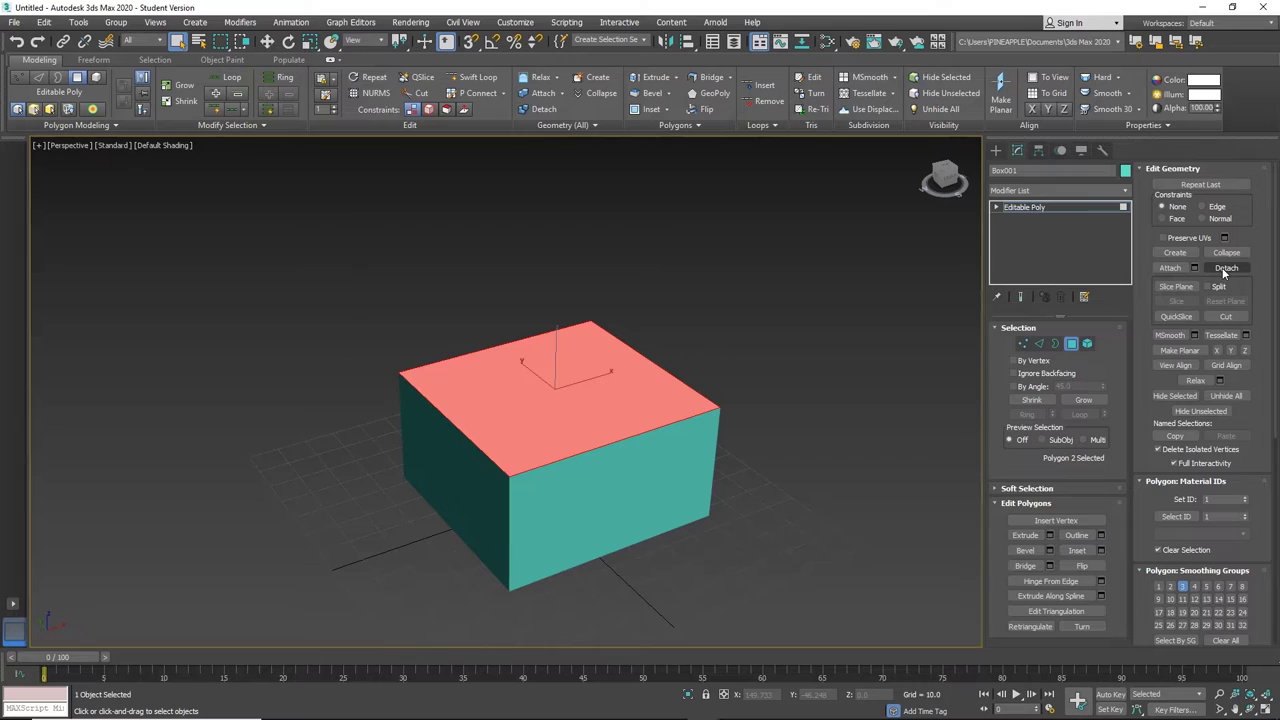
left_click(1029, 552)
left_click_drag(536, 428, 554, 299)
key("F4")
left_click(574, 503)
left_click(547, 341)
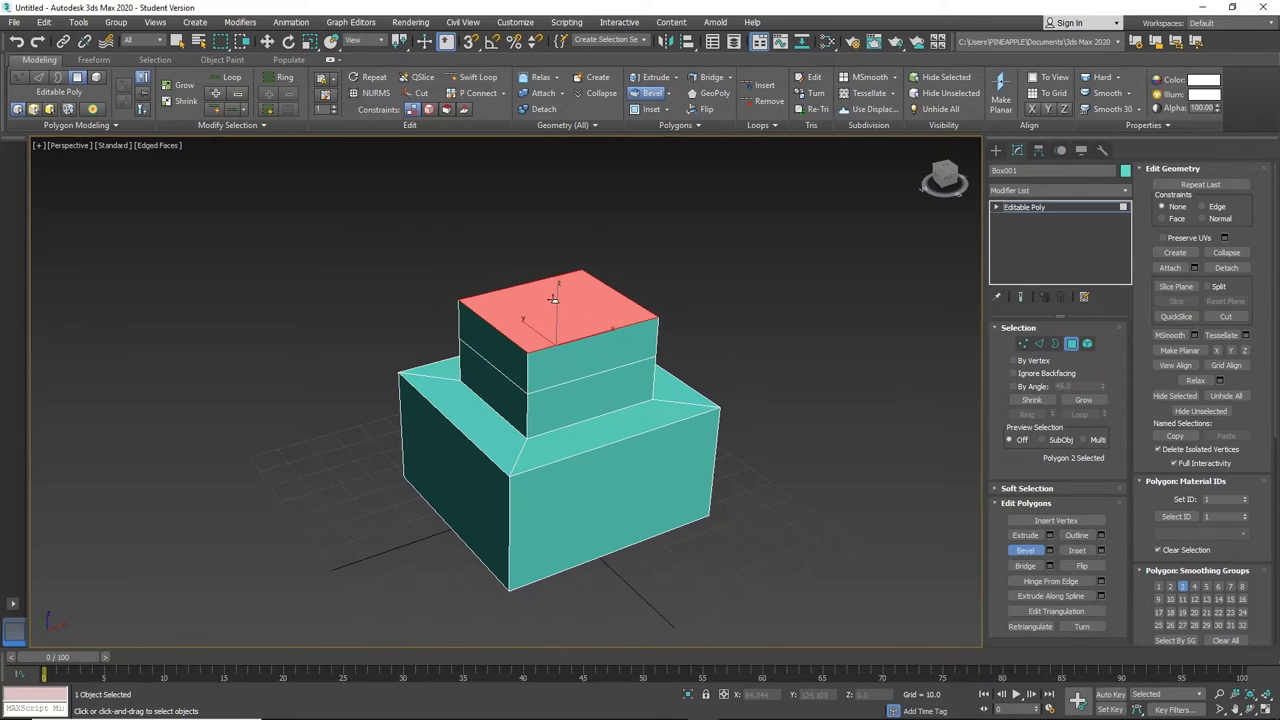
Step: Bevel the neck's top polygon outward and raise it to form a wide block above the neck
left_click(557, 217)
left_click_drag(551, 343, 548, 276)
left_click(550, 233)
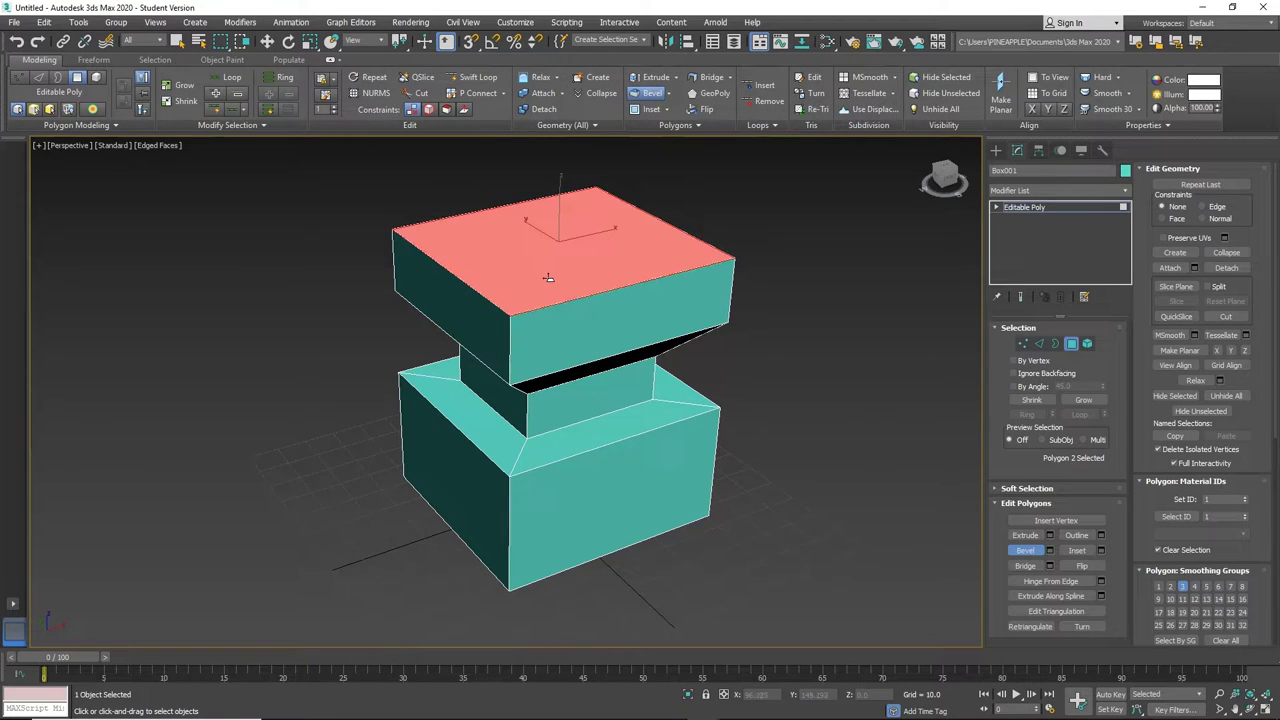
Step: Bevel the upper block's top polygon inward into a flat border and sink it slightly as a shallow panel
left_click(557, 341)
middle_click_drag(540, 257, 551, 351, "alt")
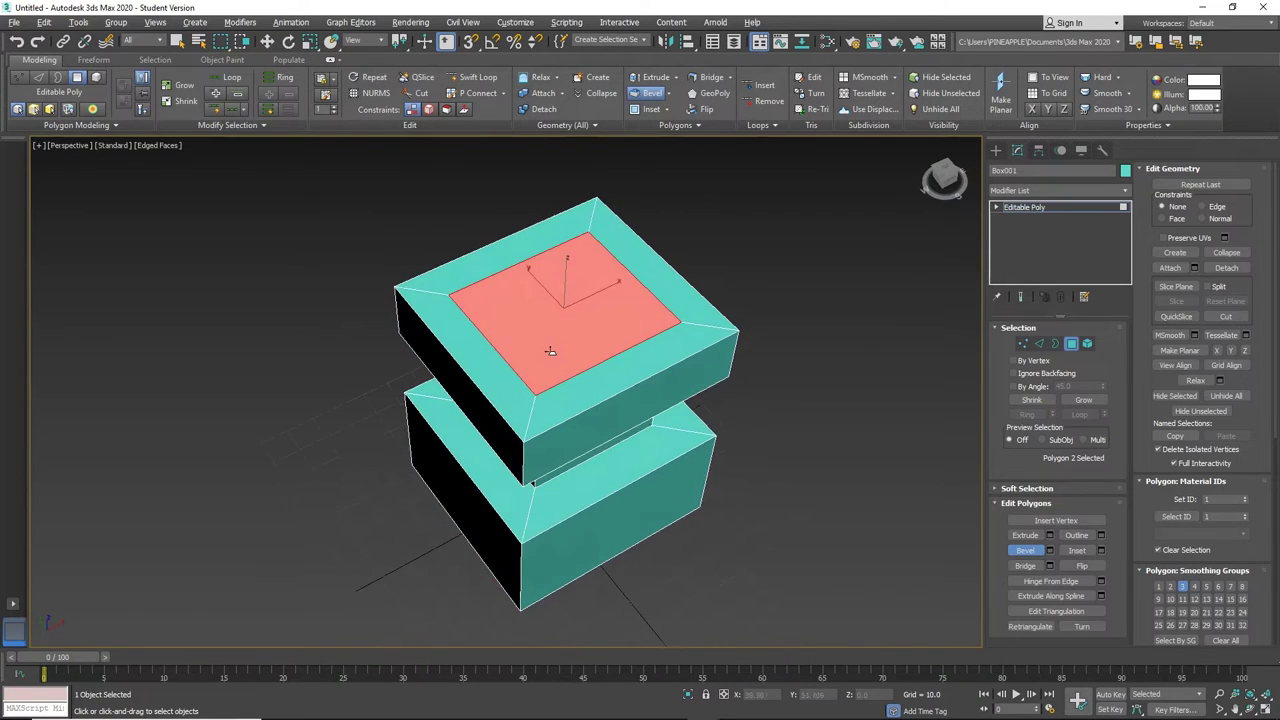
scroll(550, 349, "up", 3)
left_click_drag(568, 300, 571, 314)
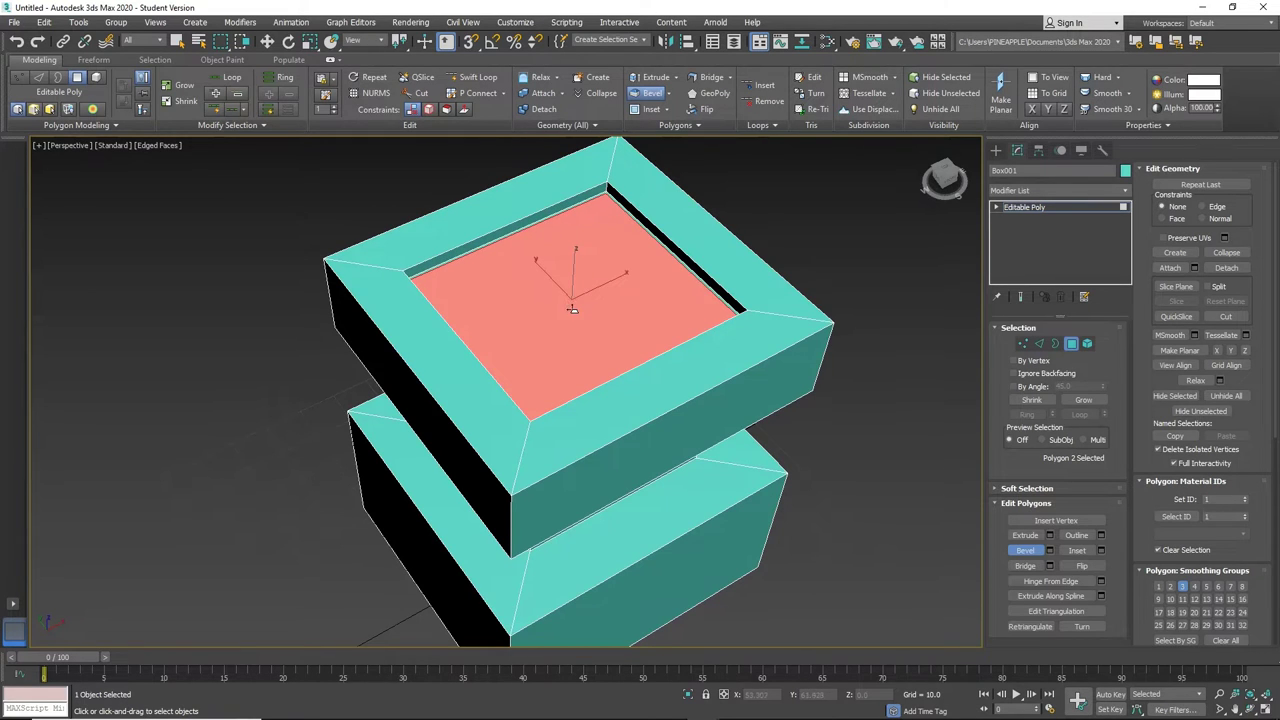
left_click_drag(575, 301, 574, 296)
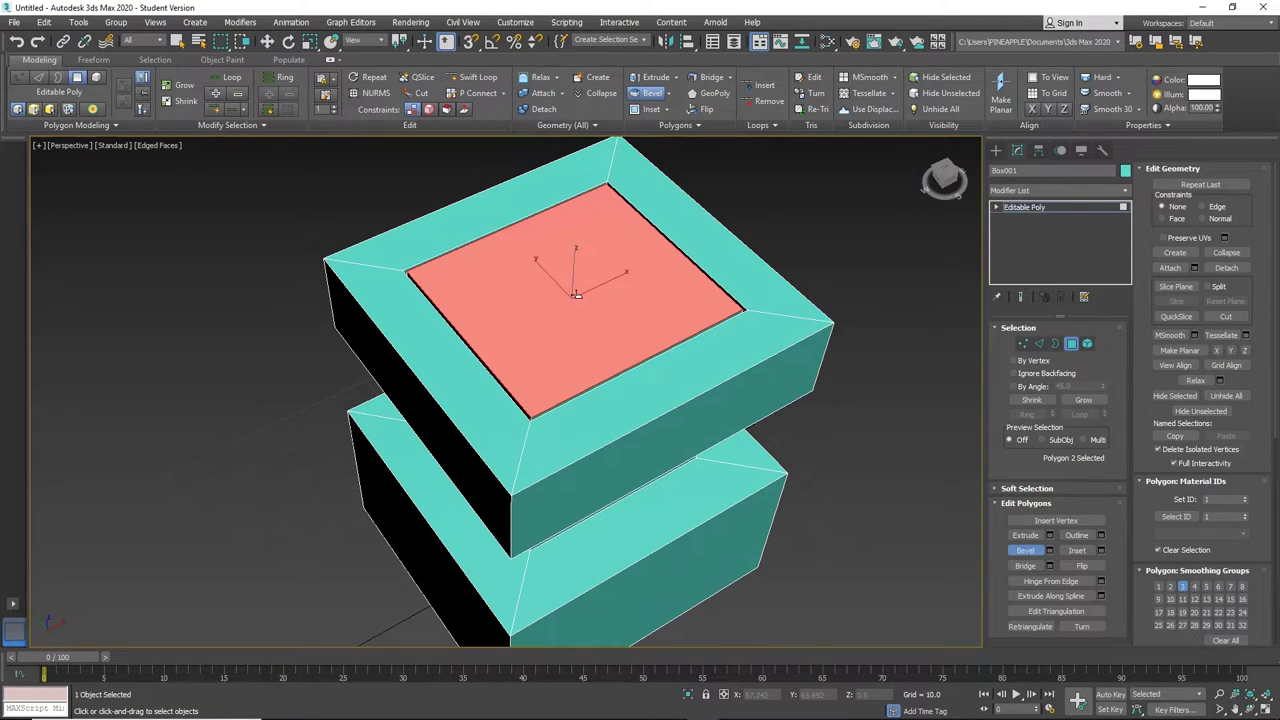
left_click(574, 296)
Step: Bevel two opposite side polygons of the base inward into bordered, slightly recessed panels, and clear the selection
middle_click_drag(279, 448, 440, 423, "alt")
middle_click_drag(538, 532, 685, 487)
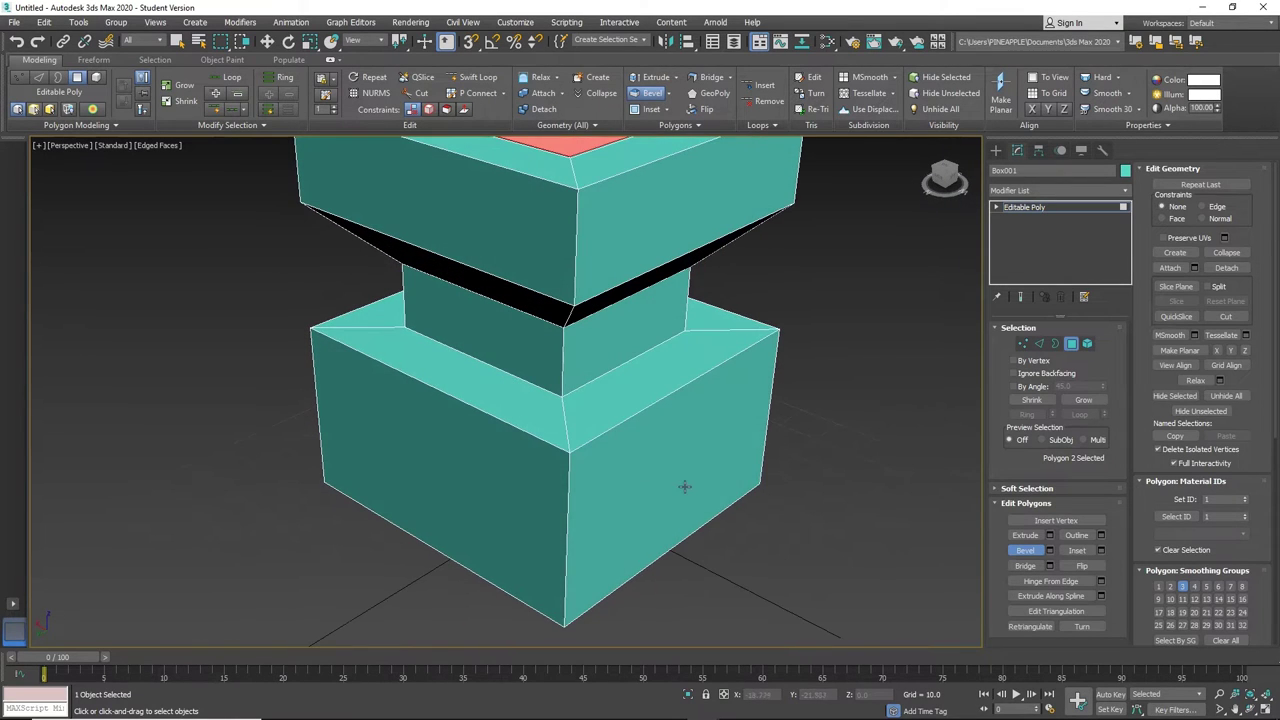
left_click(685, 487)
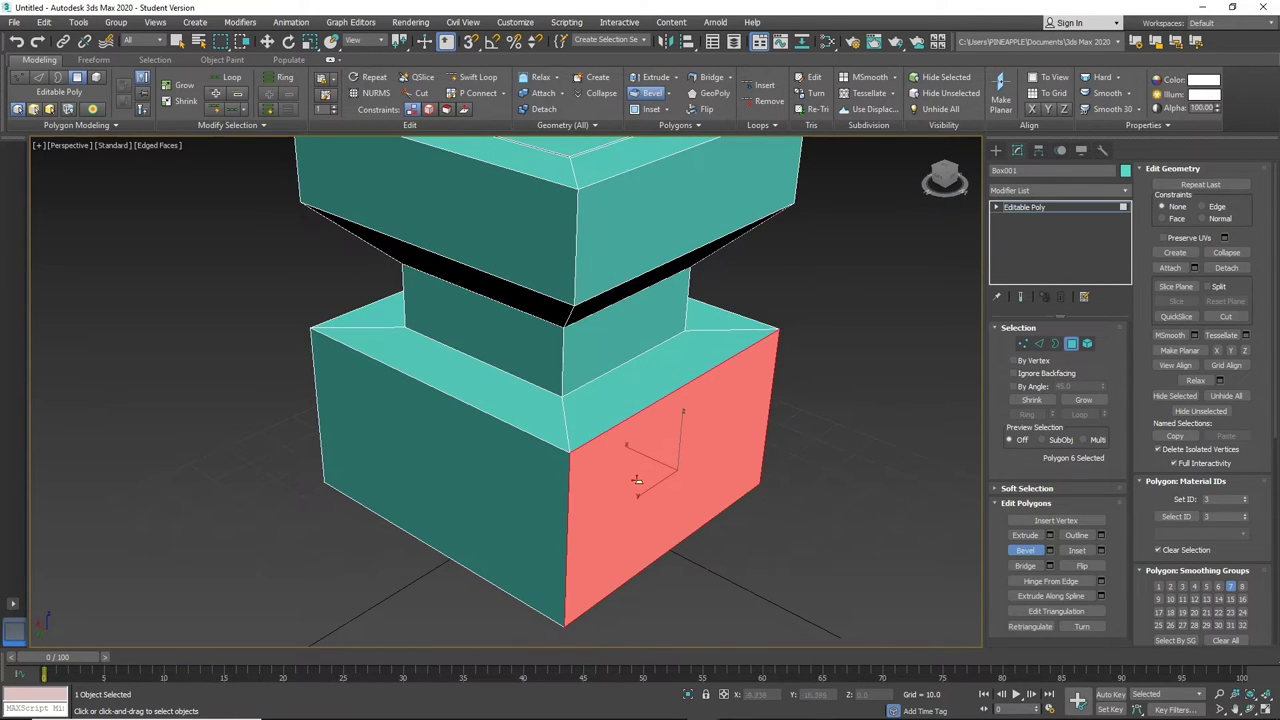
middle_click_drag(368, 460, 496, 432, "alt")
left_click(502, 550, "ctrl")
mouse_move(537, 515)
left_mouse_down()
mouse_move(535, 551)
mouse_move(517, 541)
mouse_move(517, 519)
left_mouse_up()
left_click(534, 534)
left_click(535, 551)
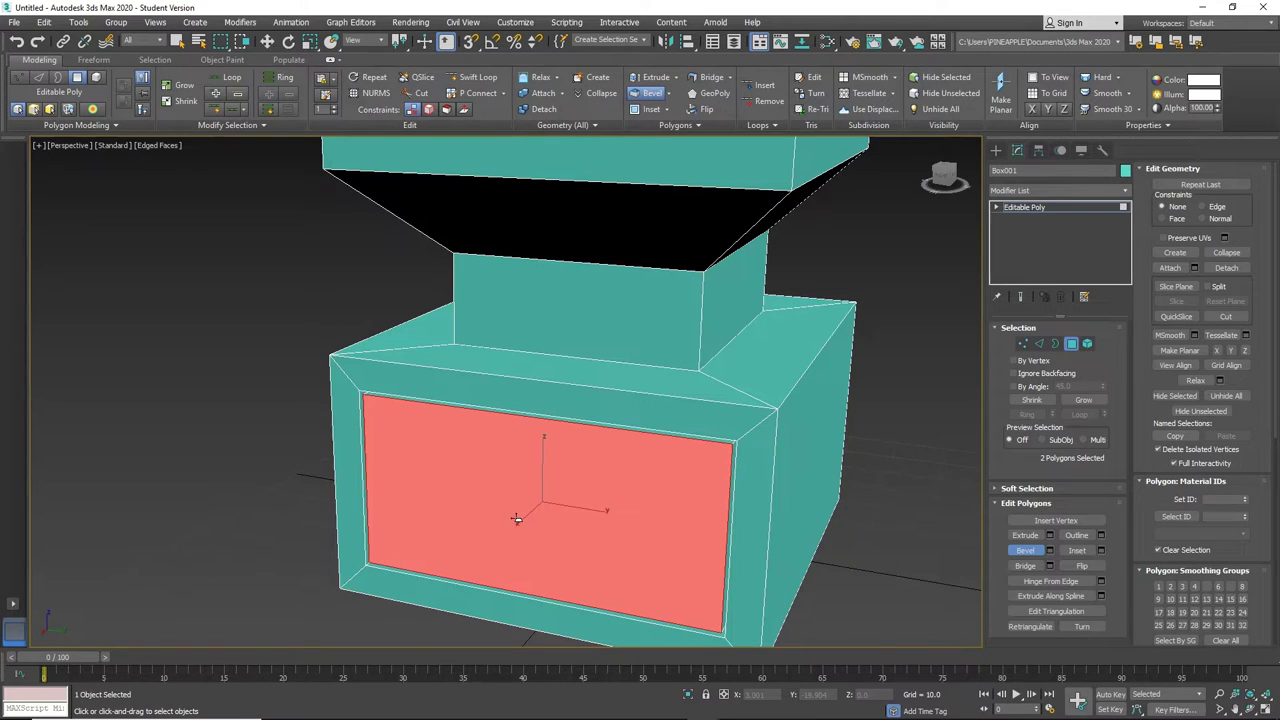
left_click(516, 519)
left_click(245, 478)
Step: Select the edge loop where the neck meets the base
scroll(234, 474, "down", 5)
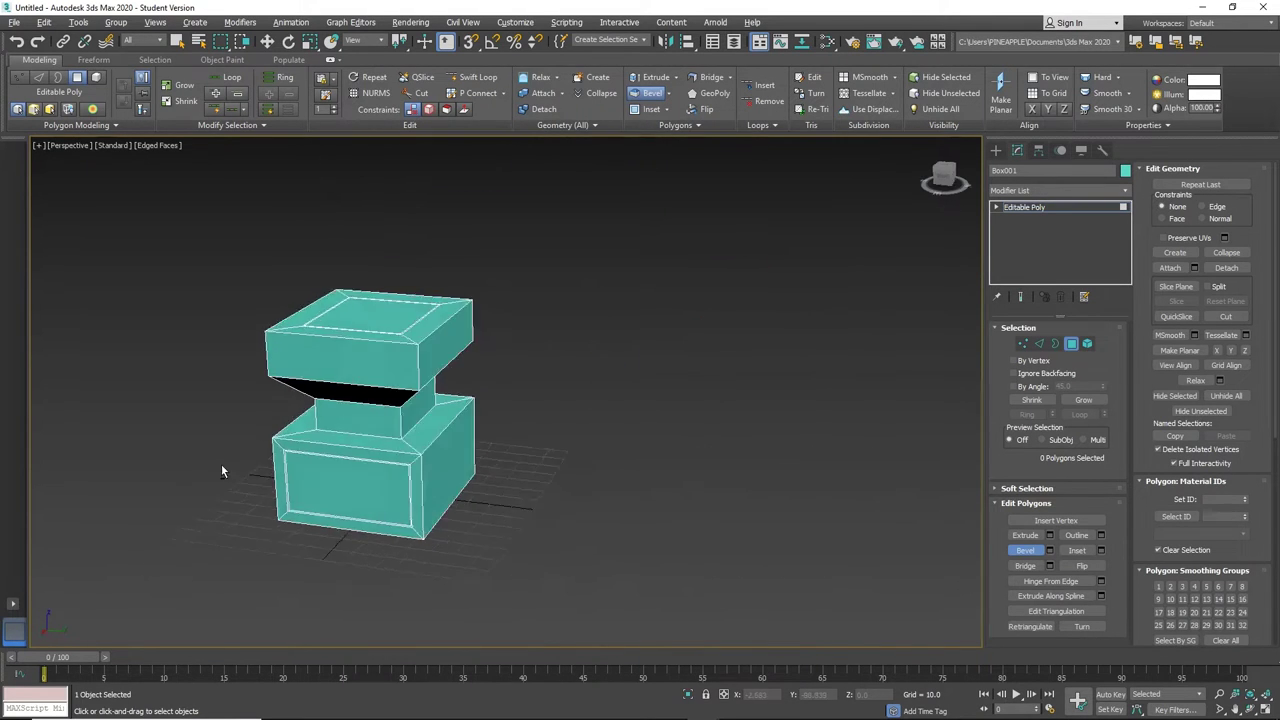
middle_click_drag(221, 469, 568, 441, "alt")
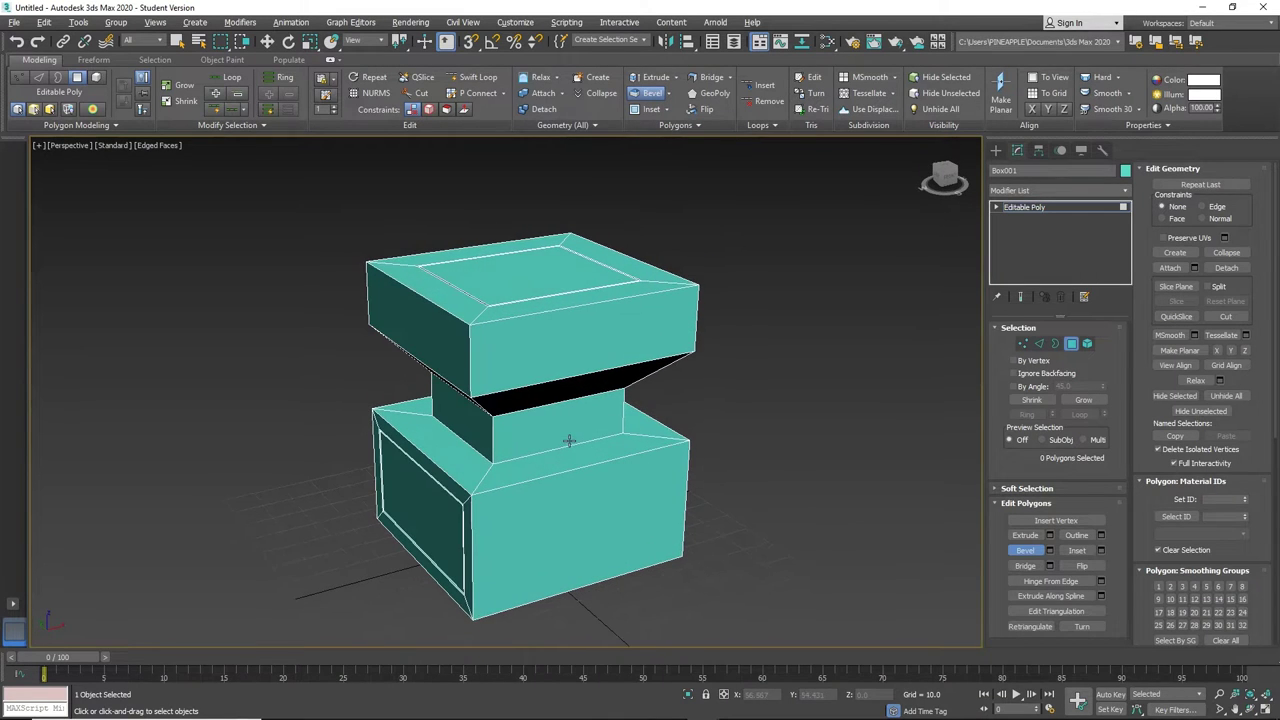
left_click(1038, 344)
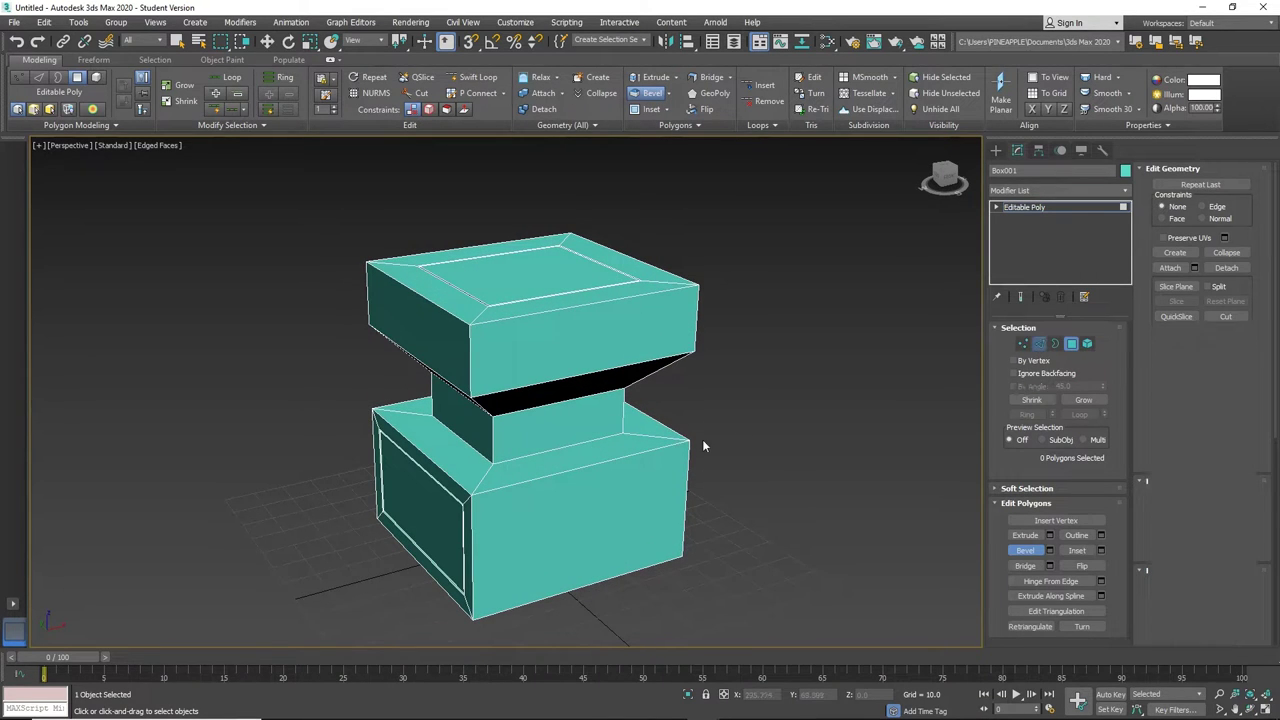
left_click(559, 447)
double_click(559, 447)
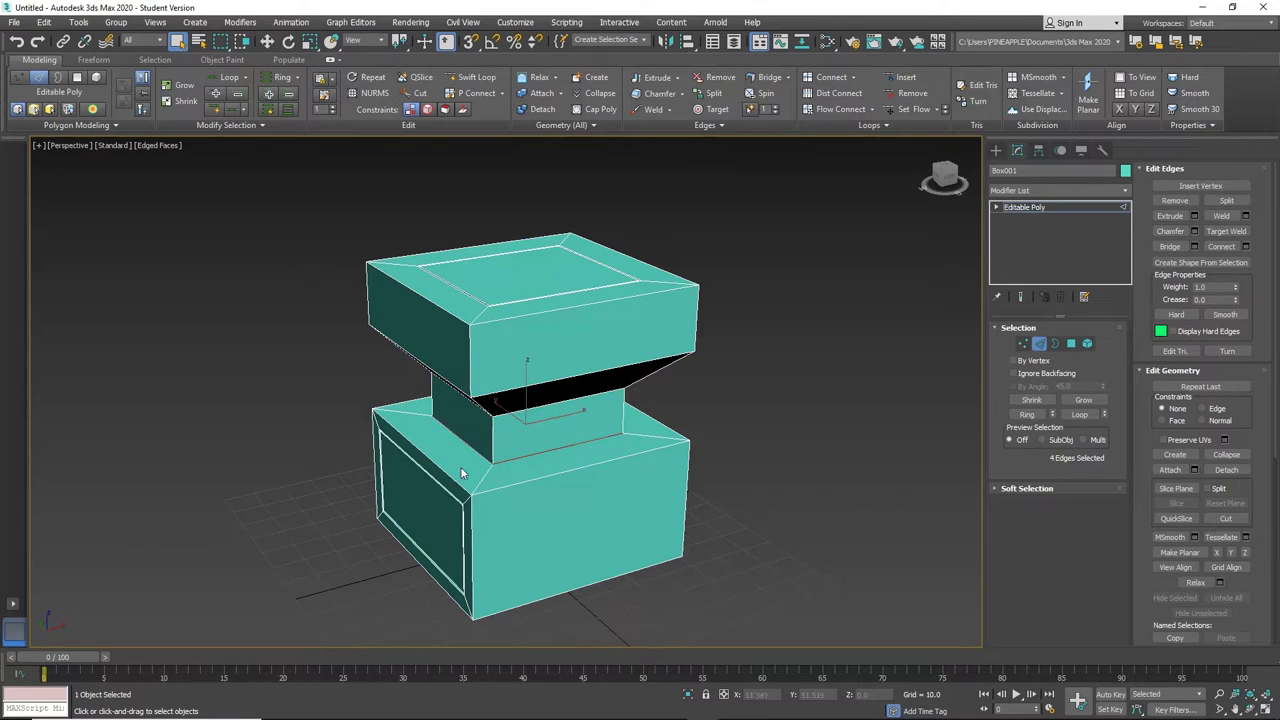
Step: Try a freehand chamfer on the edge loop at the foot of the neck, and undo it
middle_click_drag(465, 472, 525, 447, "alt")
scroll(483, 461, "up", 4)
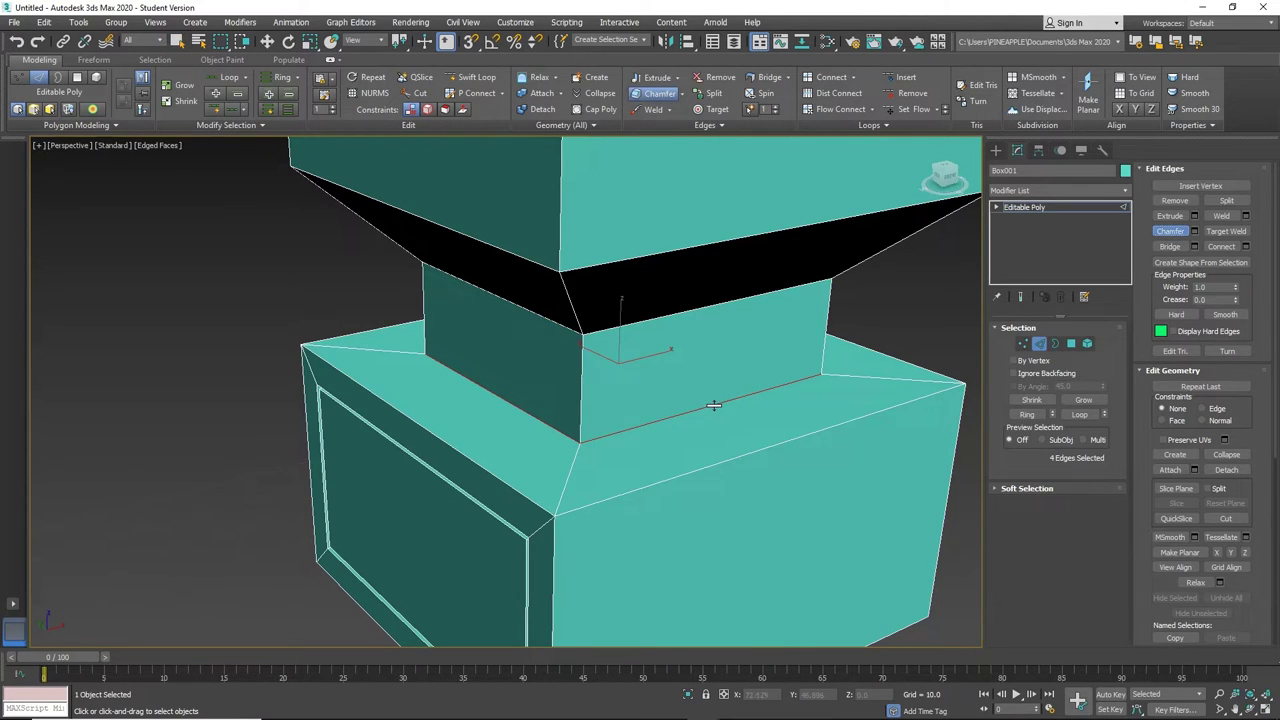
left_click_drag(713, 405, 717, 383)
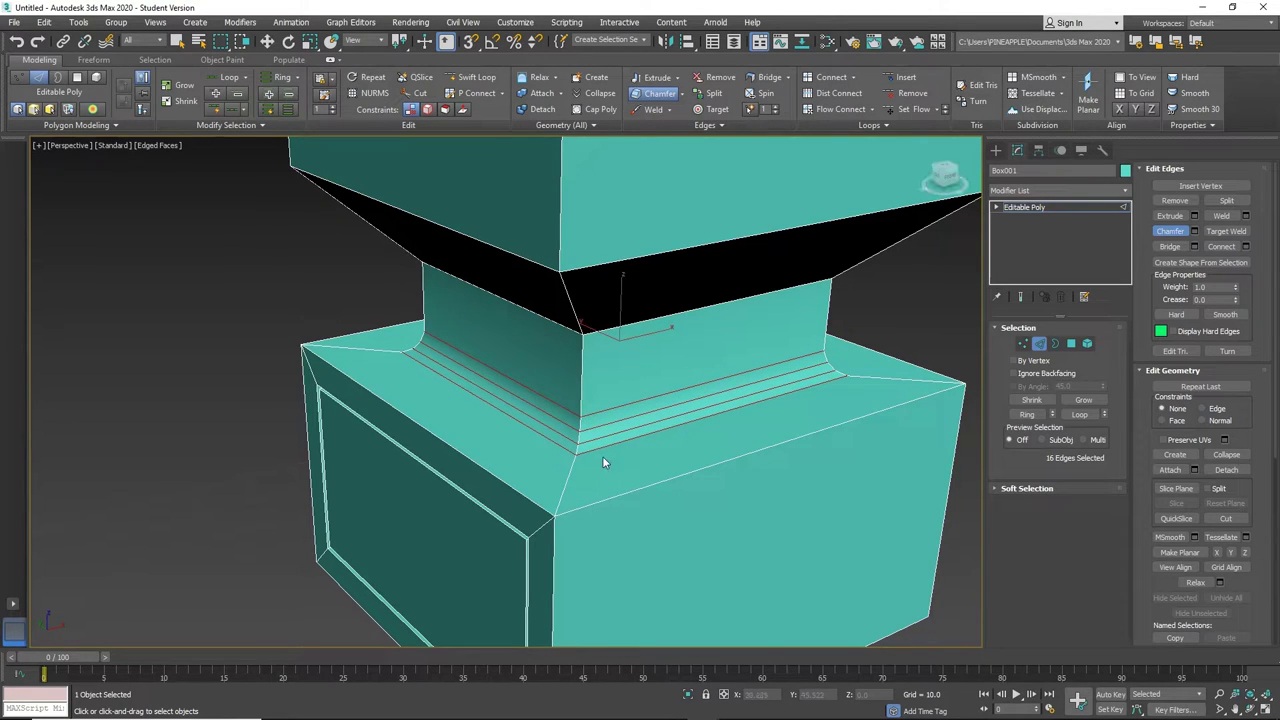
key("ctrl+z")
key("ctrl+z")
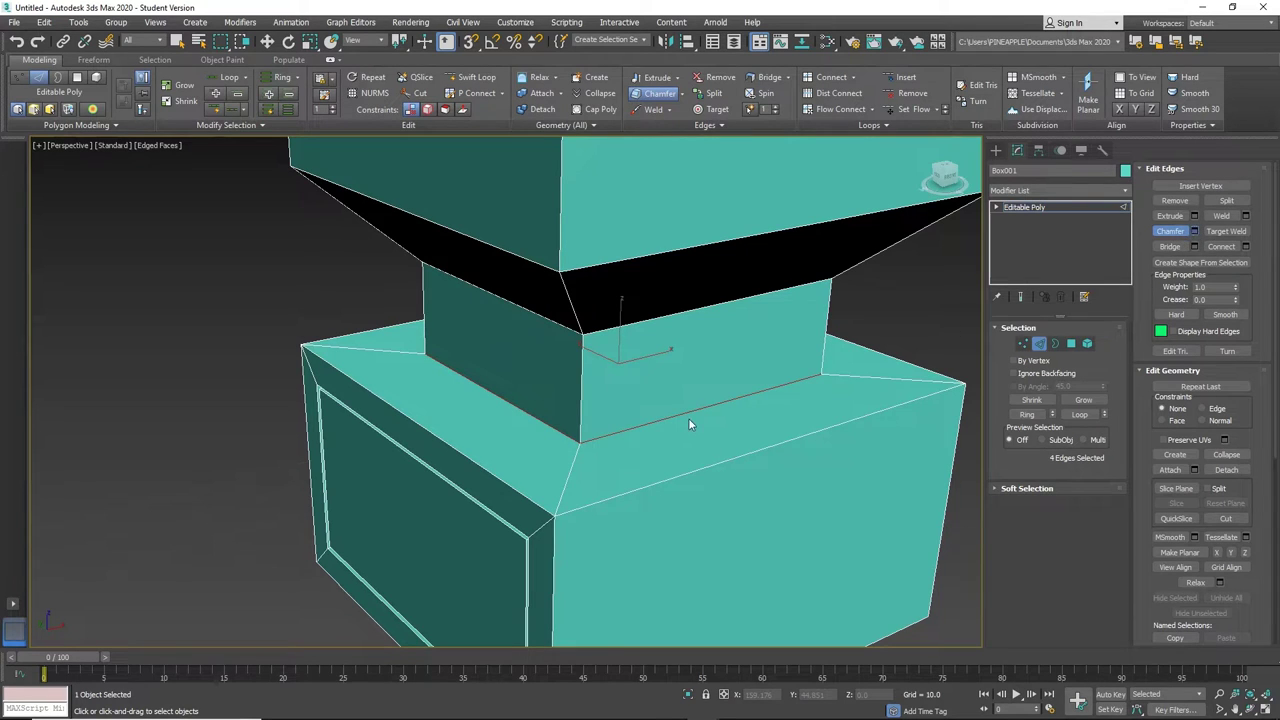
key("ctrl+shift+c")
left_click_drag(514, 438, 516, 419)
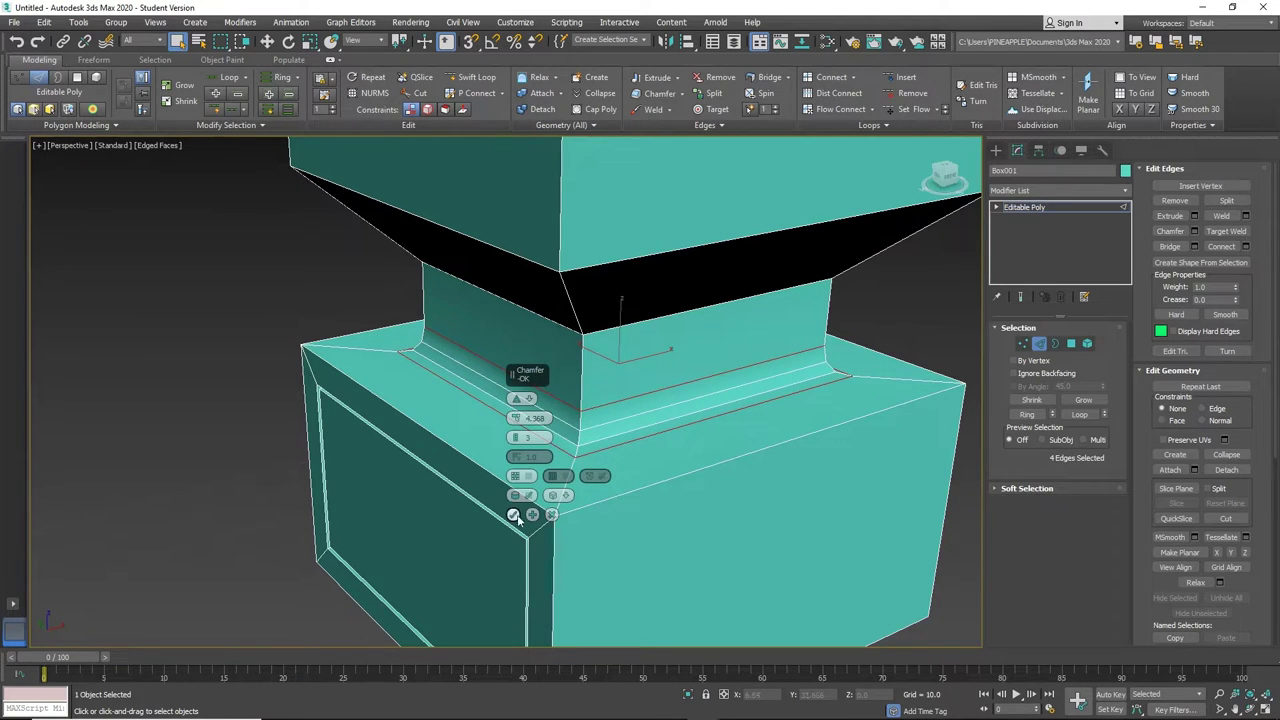
left_click(551, 514)
Step: Add a Chamfer modifier to the model with the neck's lower edge loop selected
middle_click_drag(614, 473, 783, 474)
scroll(581, 476, "down", 3)
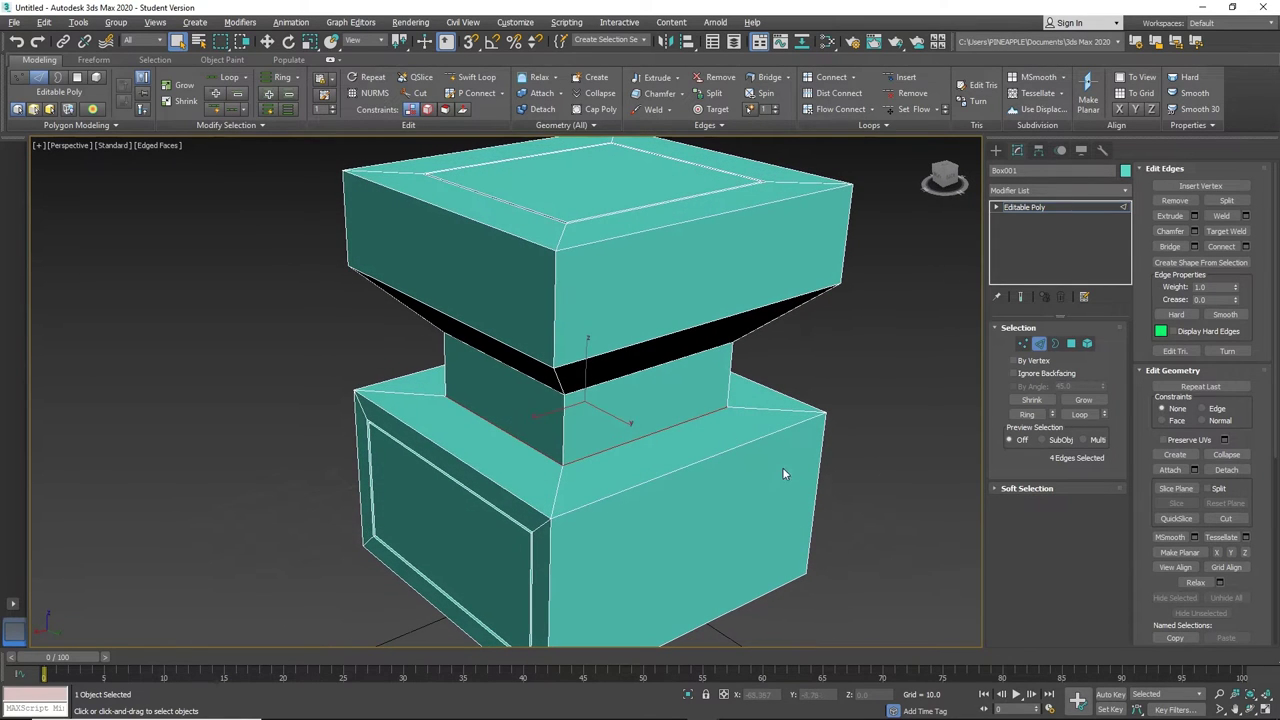
left_click(1098, 192)
left_click(1098, 192)
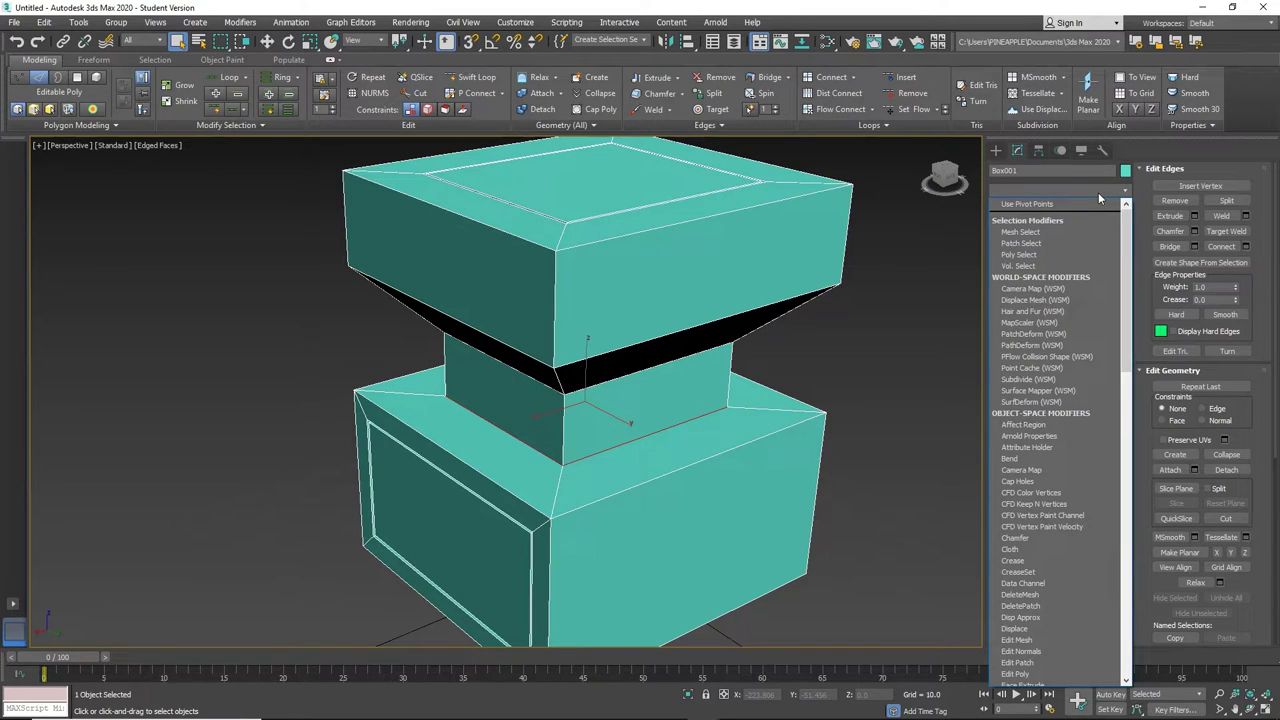
type("c")
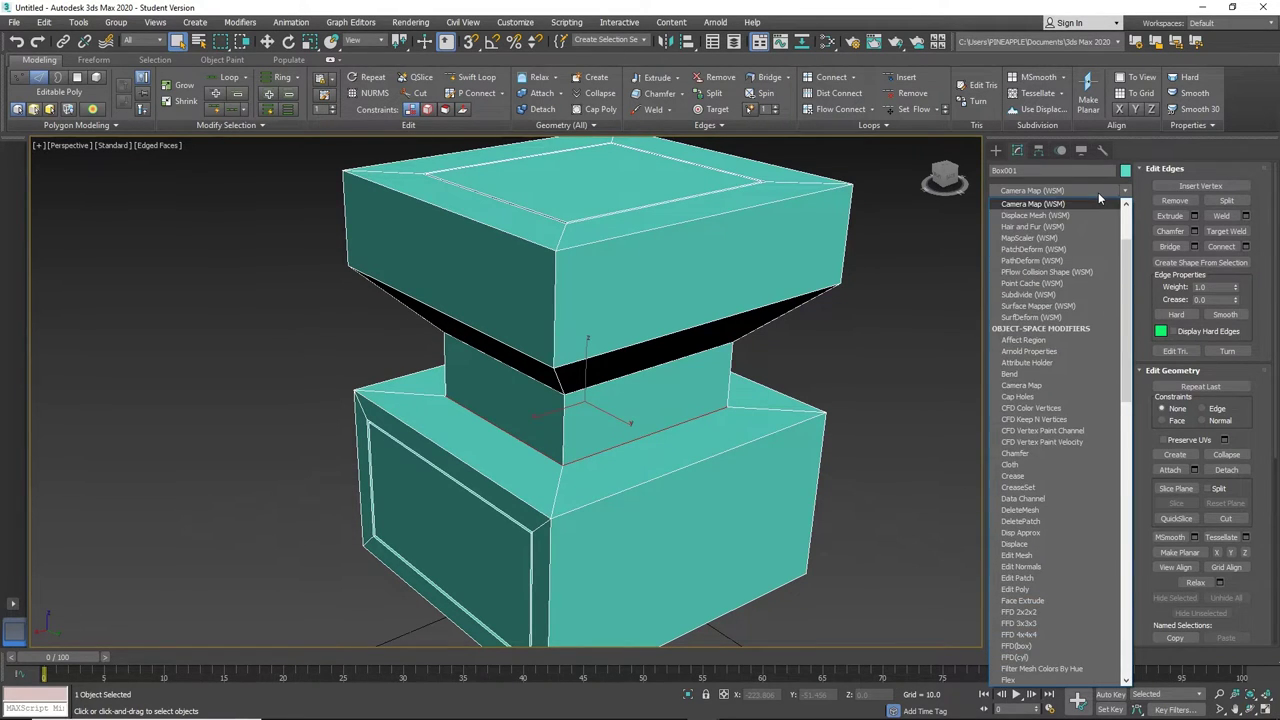
left_click(1012, 453)
Step: Set the Chamfer modifier to 2 segments and an amount of about 3.57
middle_click_drag(842, 459, 764, 445, "alt")
scroll(672, 434, "up", 5)
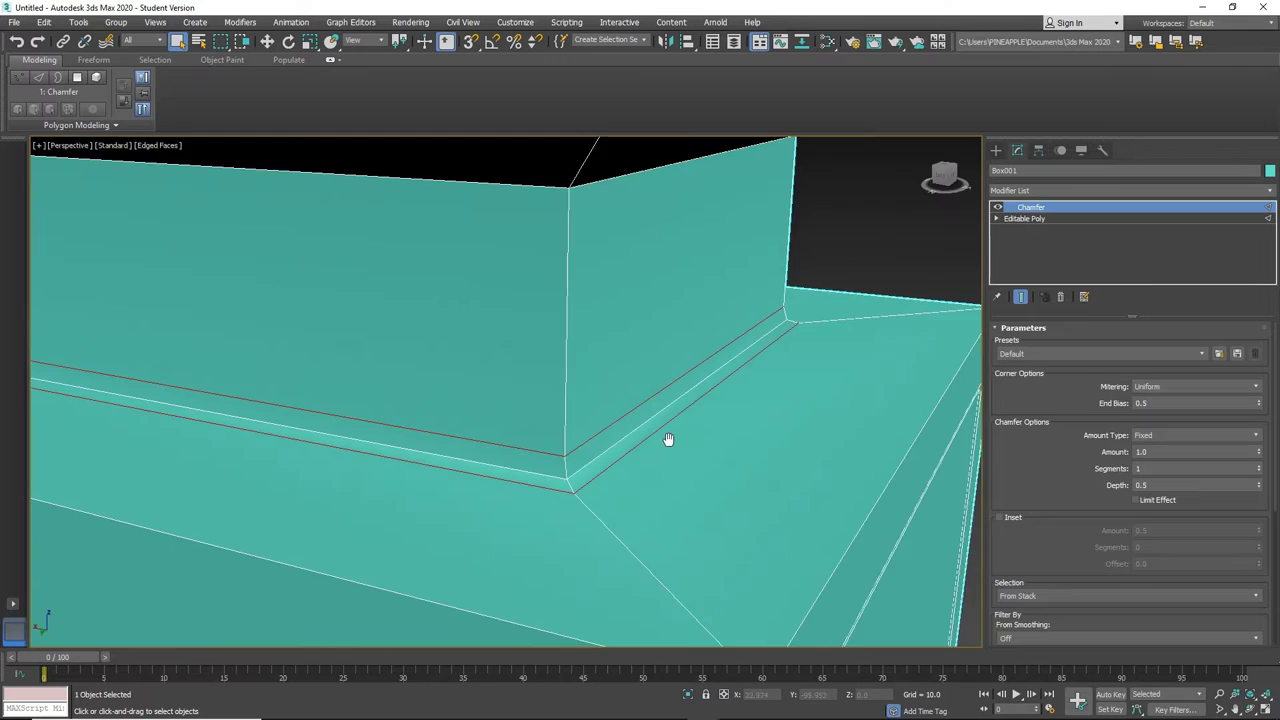
middle_click_drag(668, 440, 743, 429)
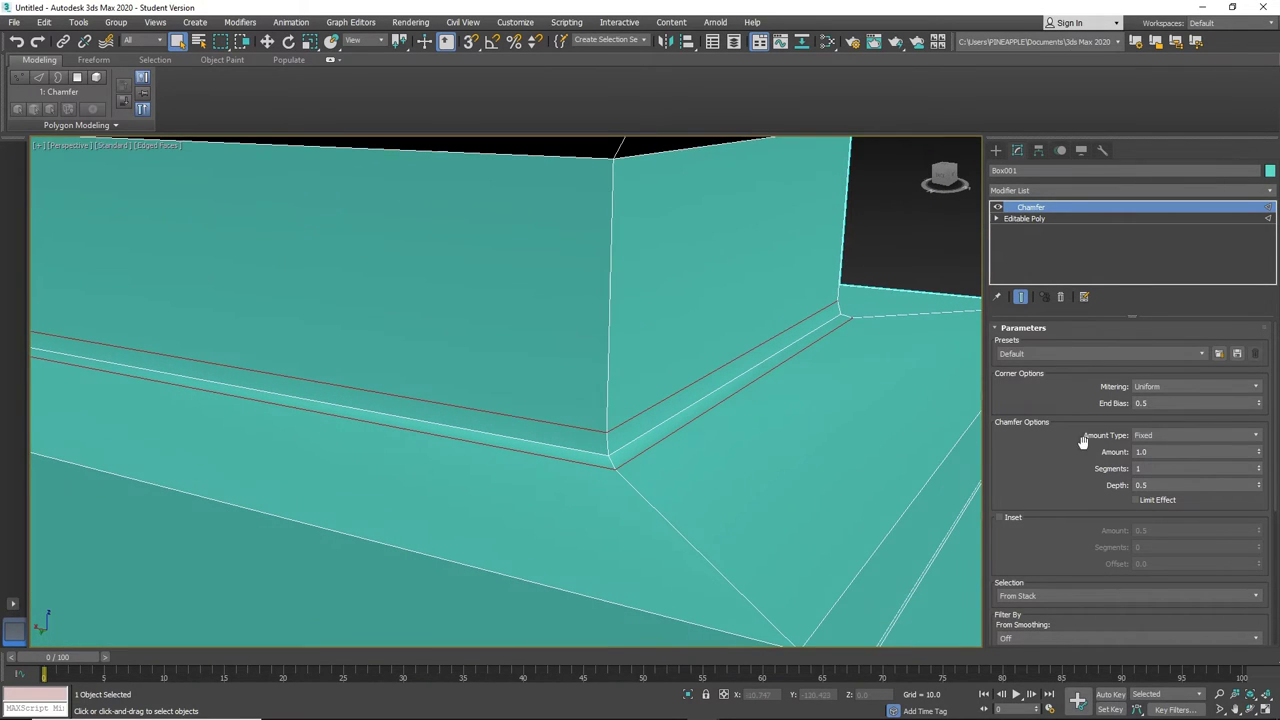
left_click(1259, 473)
left_click(1260, 466)
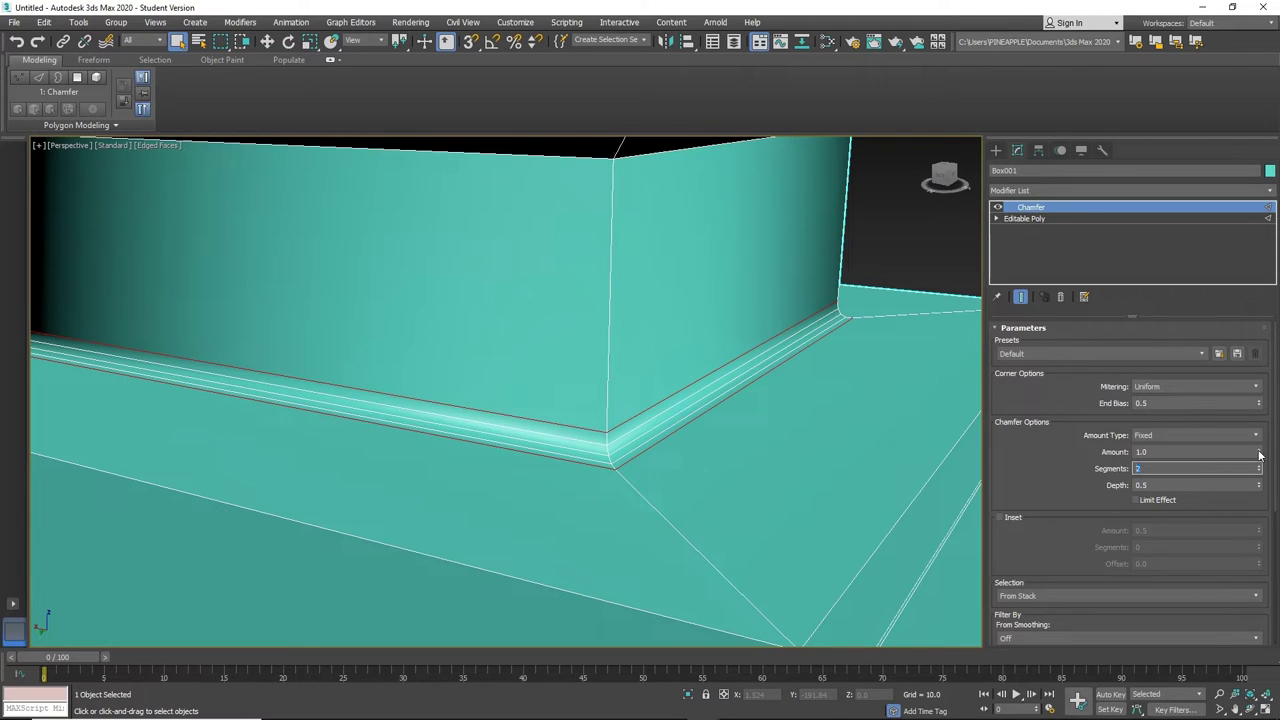
left_click_drag(1260, 455, 1254, 377)
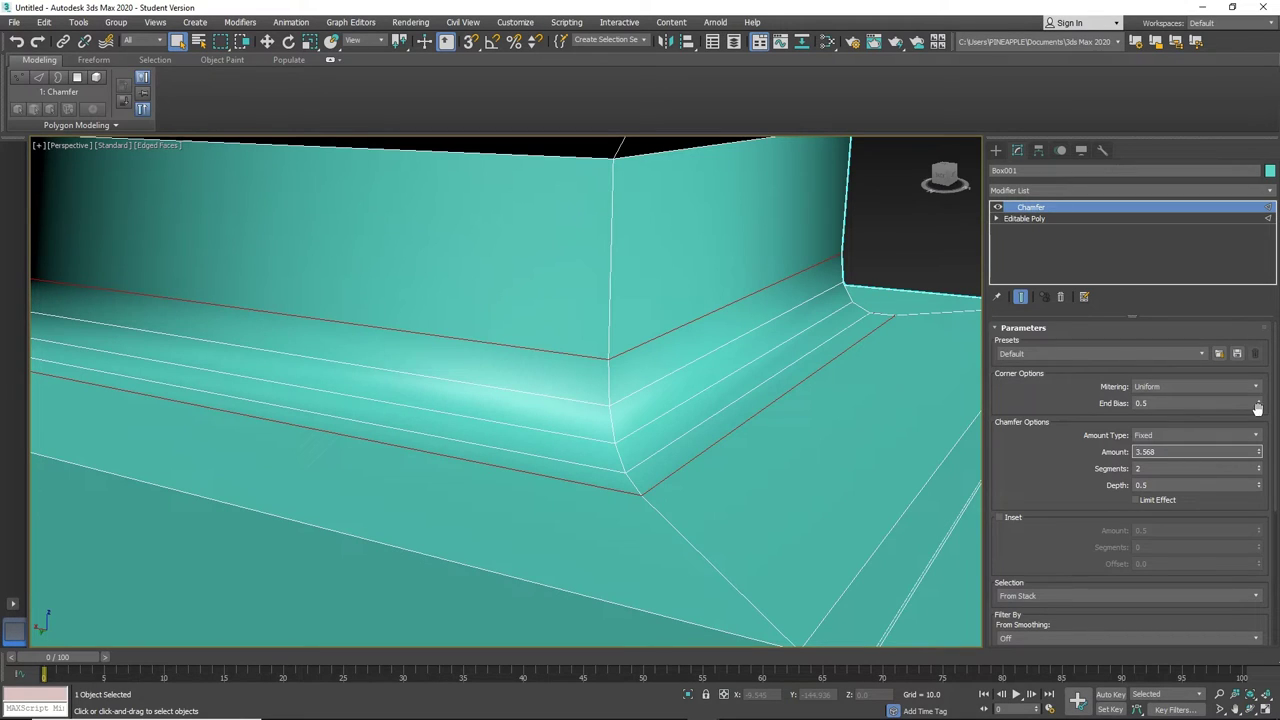
Step: Adjust the Chamfer modifier's end bias to 0.49
left_click_drag(1259, 405, 1258, 373)
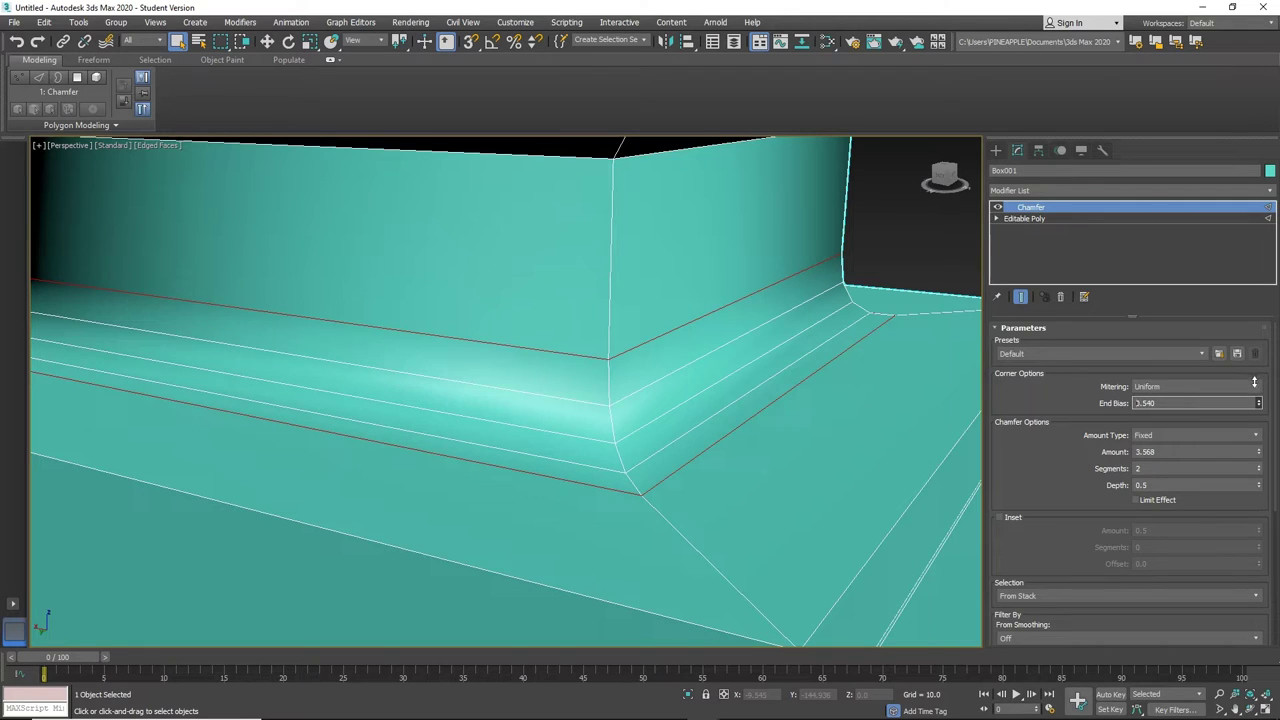
middle_click_drag(586, 391, 826, 400)
scroll(555, 454, "down", 5)
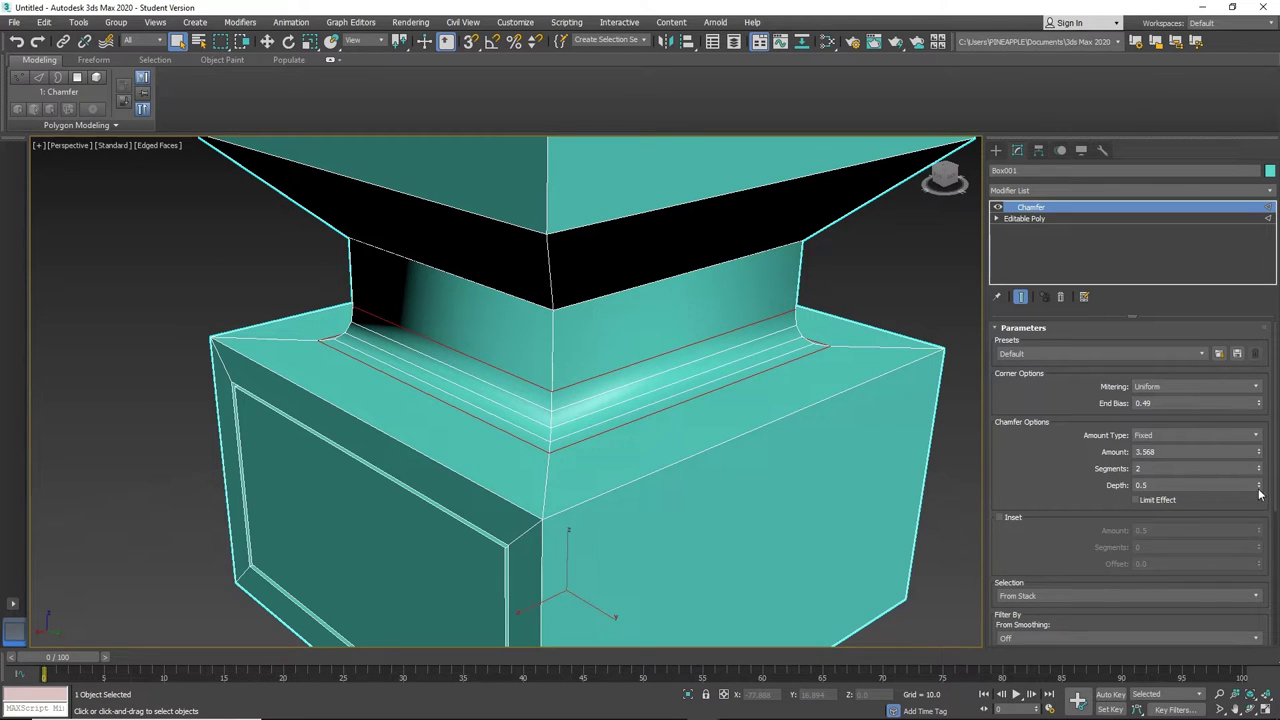
Step: Set the Chamfer modifier's depth to -0.5 so the moulding at the neck's foot bulges outward
left_click_drag(1259, 489, 1262, 558)
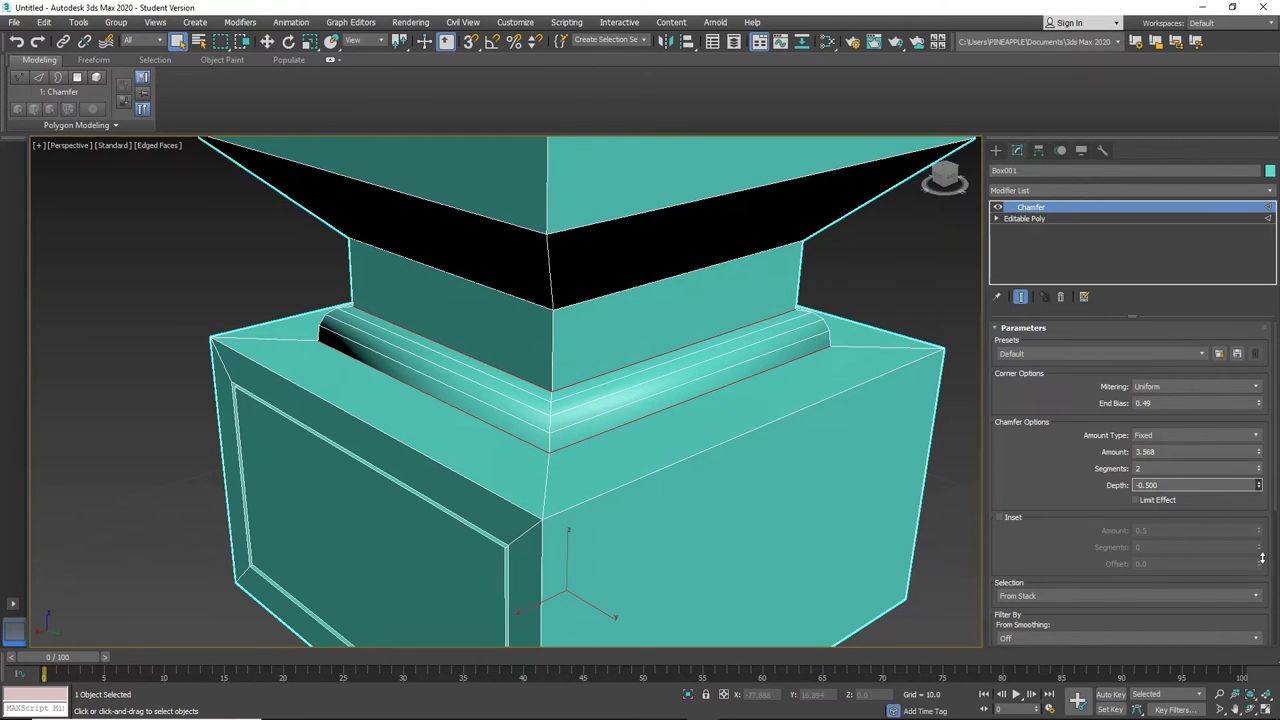
middle_click_drag(890, 527, 888, 495, "alt")
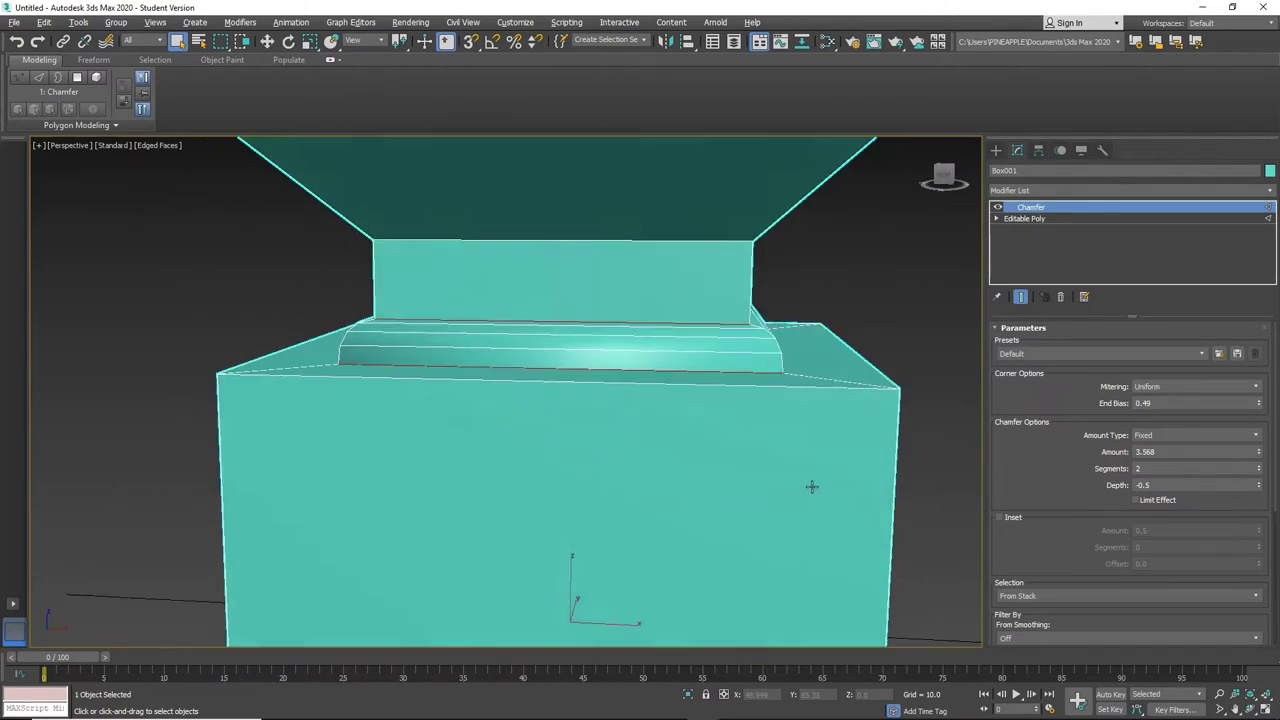
middle_click_drag(811, 487, 766, 500, "alt")
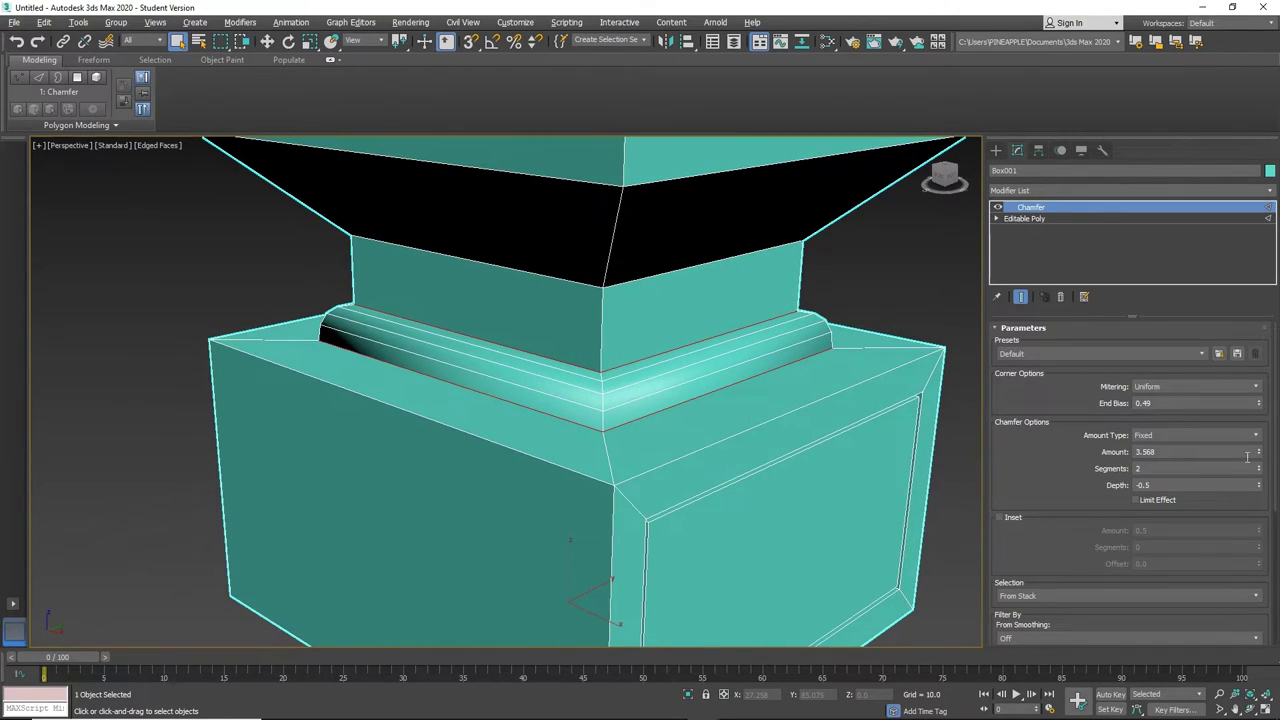
Step: Reduce the Chamfer modifier's amount to about 2.07 and raise its segments to 4
left_click_drag(1259, 456, 1254, 480)
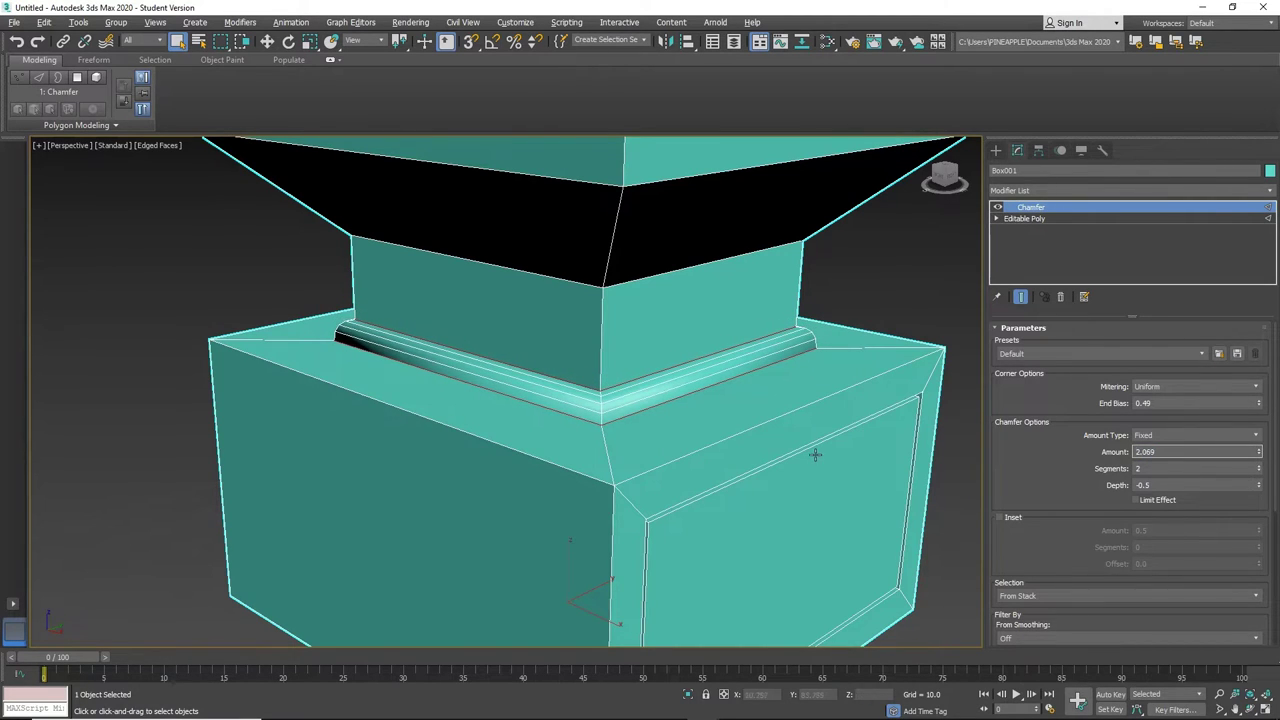
middle_click_drag(814, 451, 780, 473, "alt")
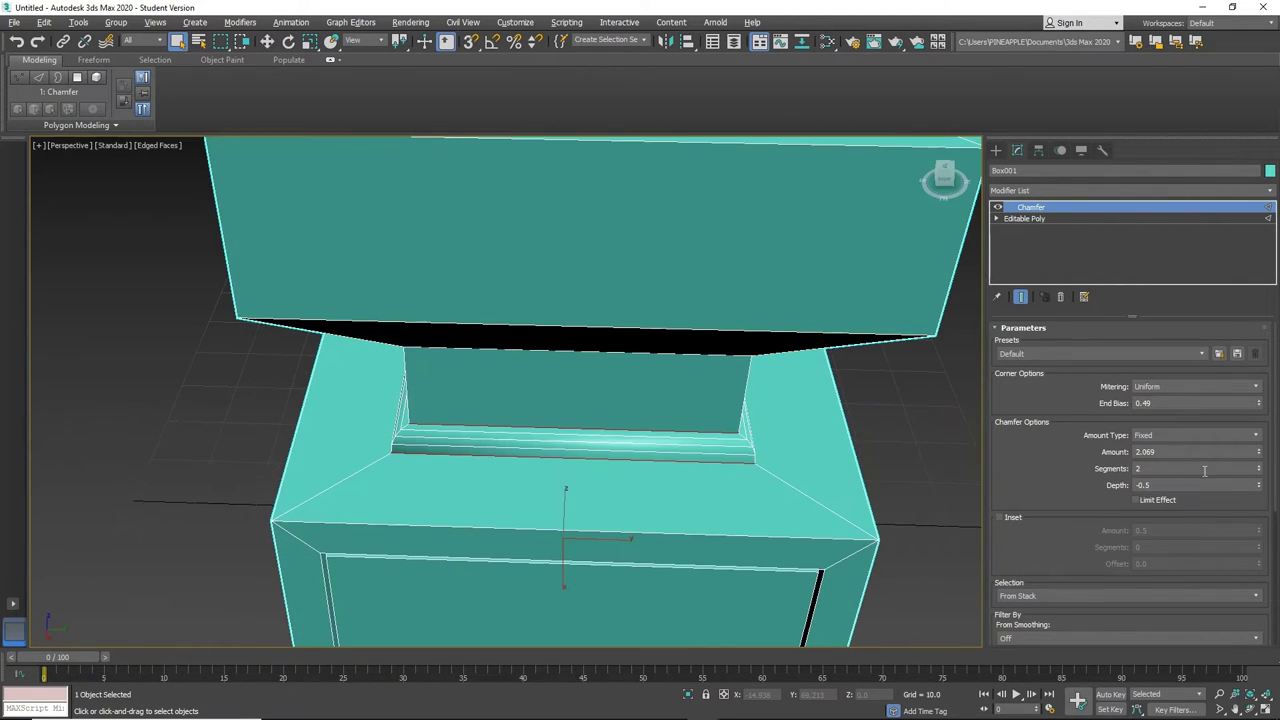
left_click(1259, 466)
left_click(1259, 466)
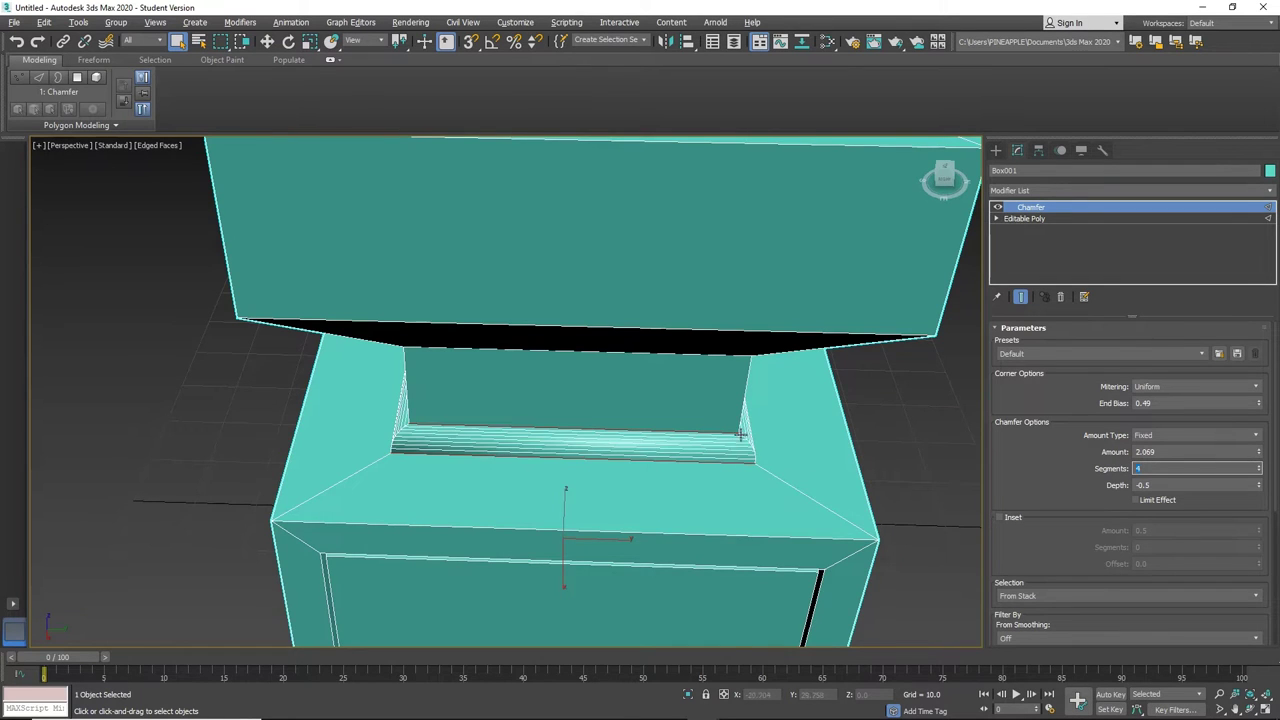
Step: Save the current Chamfer settings as a preset named "bulgesoutabit"
middle_click_drag(740, 433, 860, 382, "alt")
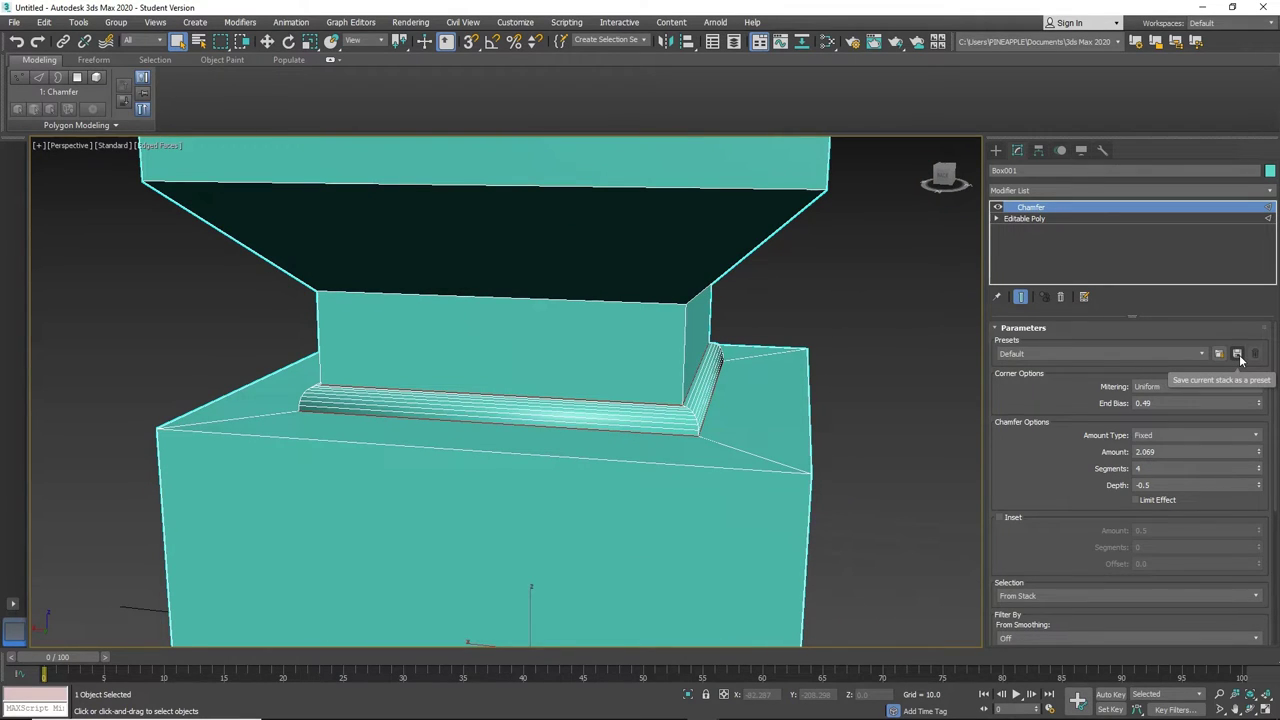
left_click(1237, 355)
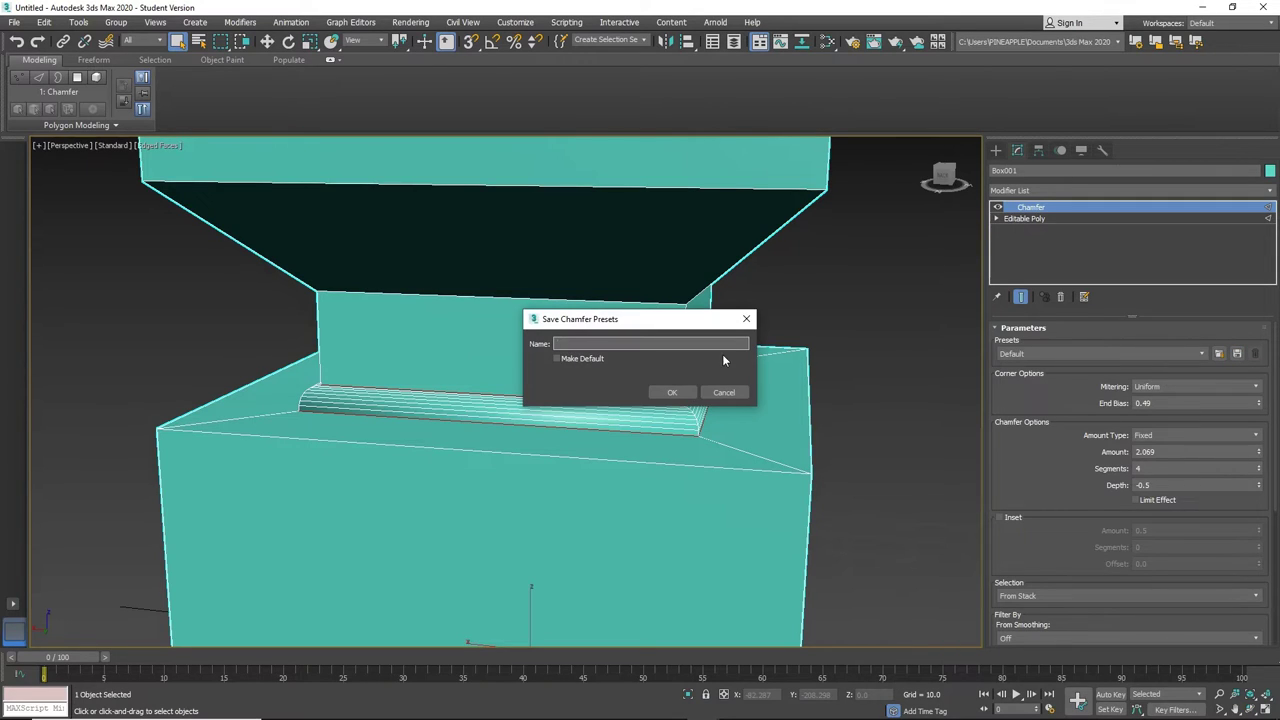
type("bulgesoutabit")
key("Return")
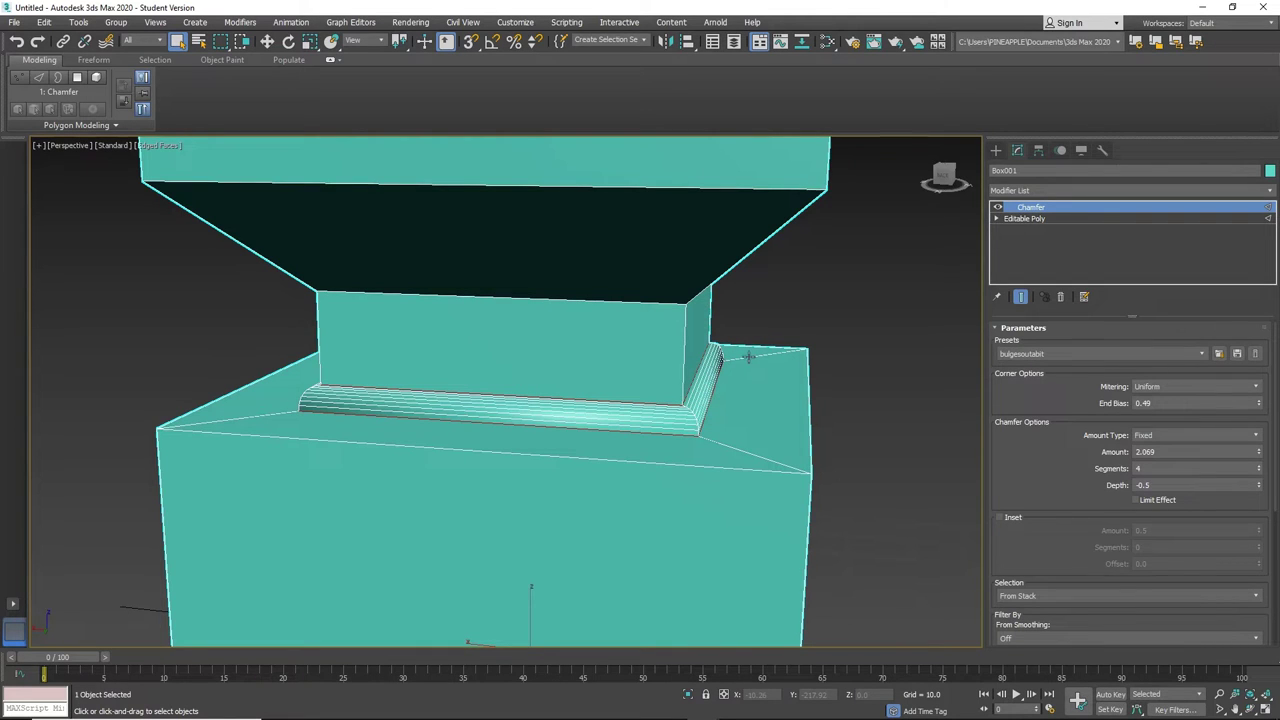
Step: Add an Edit Poly modifier on top of the Chamfer modifier
middle_click_drag(900, 437, 930, 438, "alt")
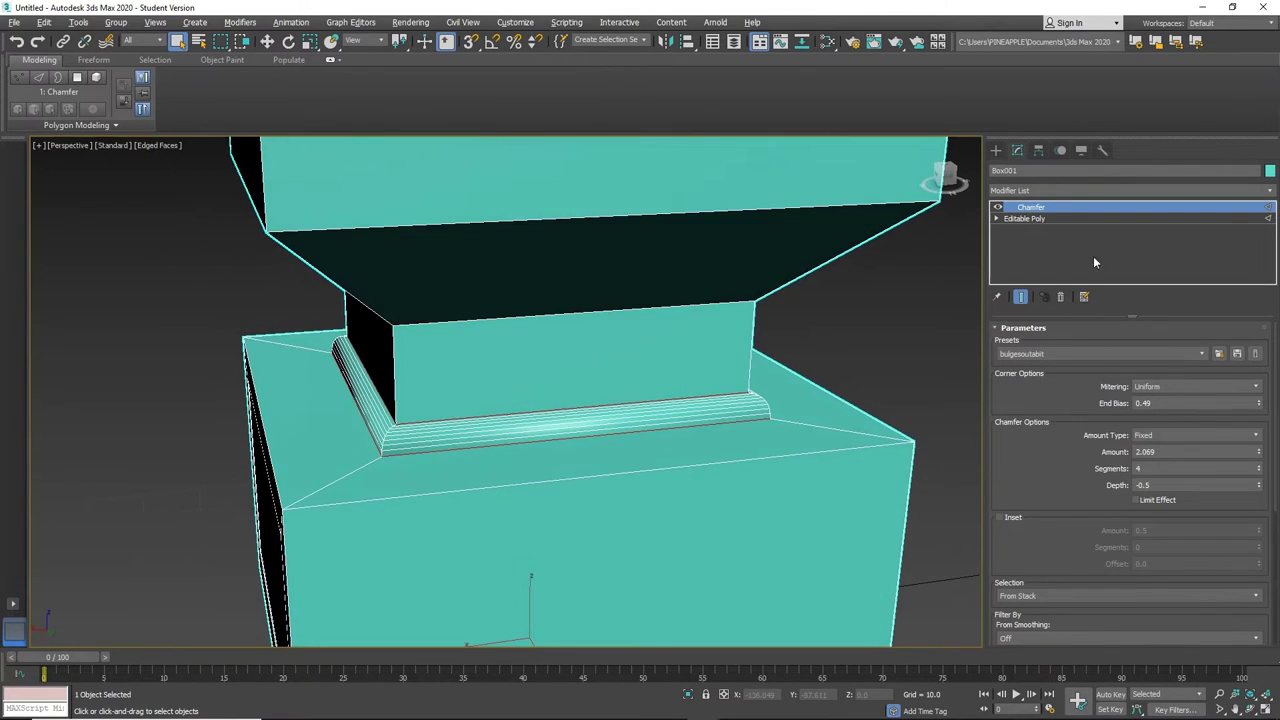
left_click(1080, 191)
key("e")
key("e")
key("e")
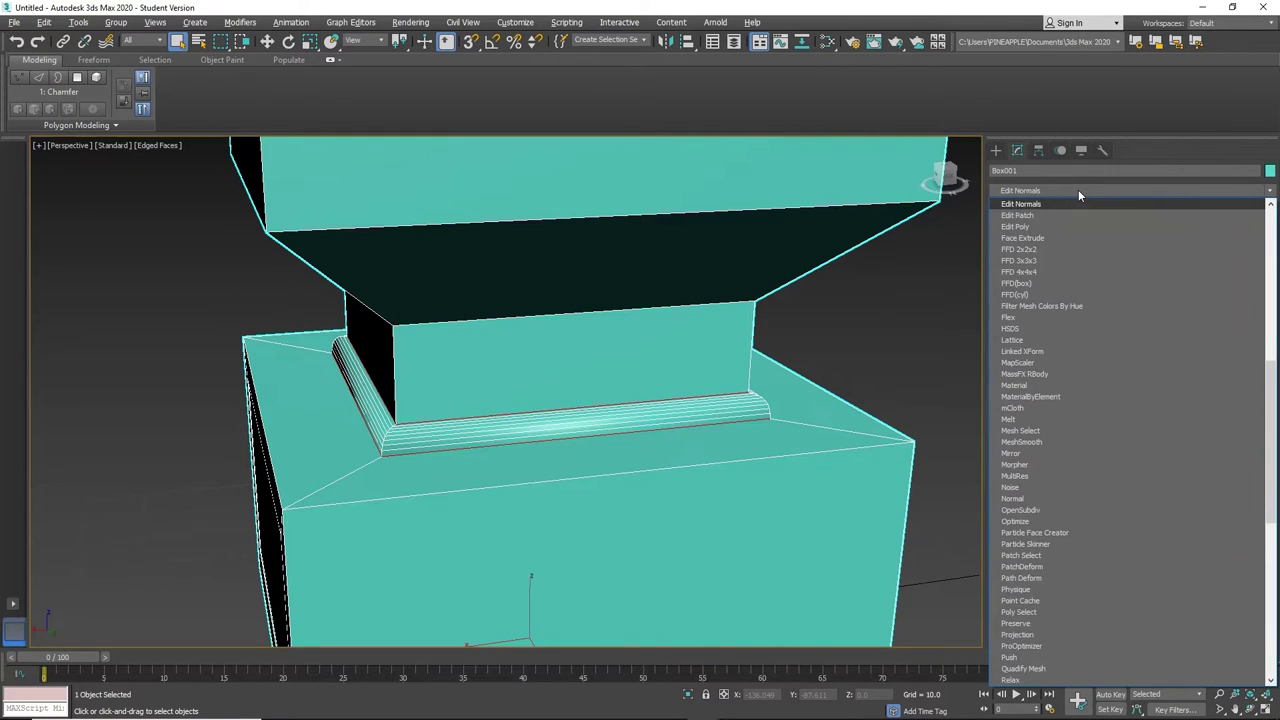
key("Return")
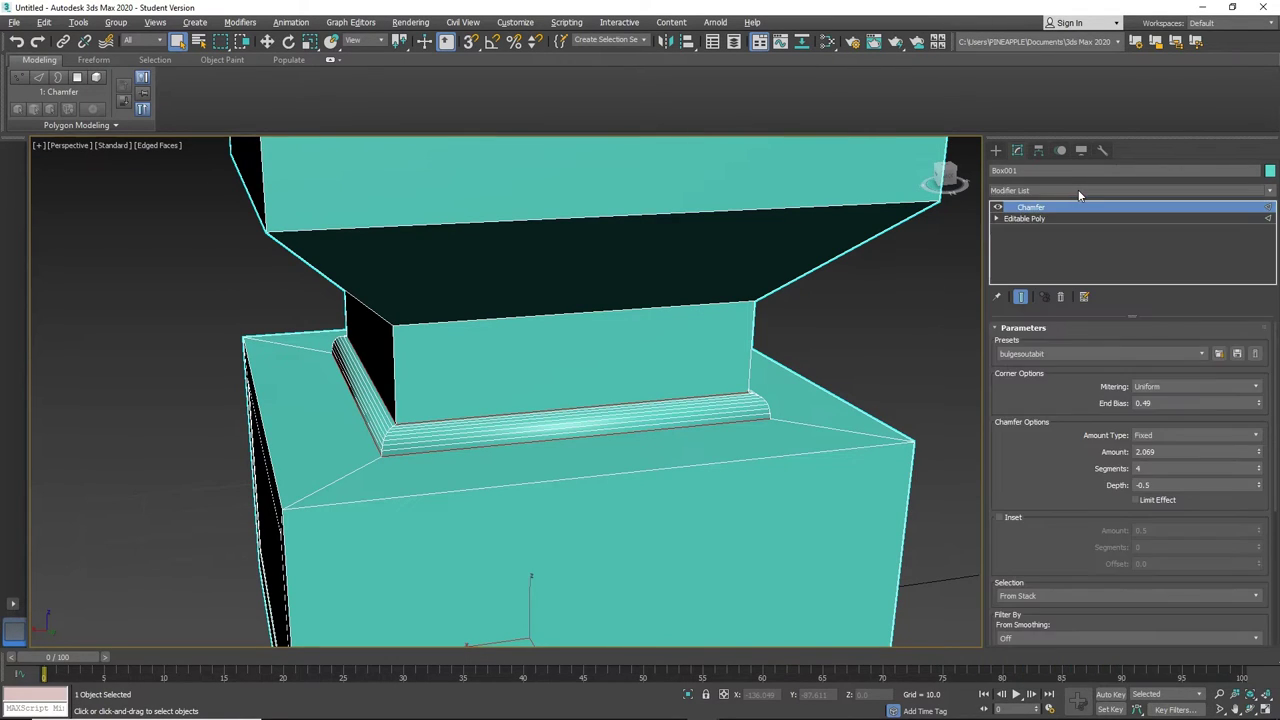
Step: Select the edge loop at the neck's upper end and add a second Chamfer modifier to it
scroll(720, 340, "down", 3)
middle_click_drag(720, 340, 720, 322, "alt")
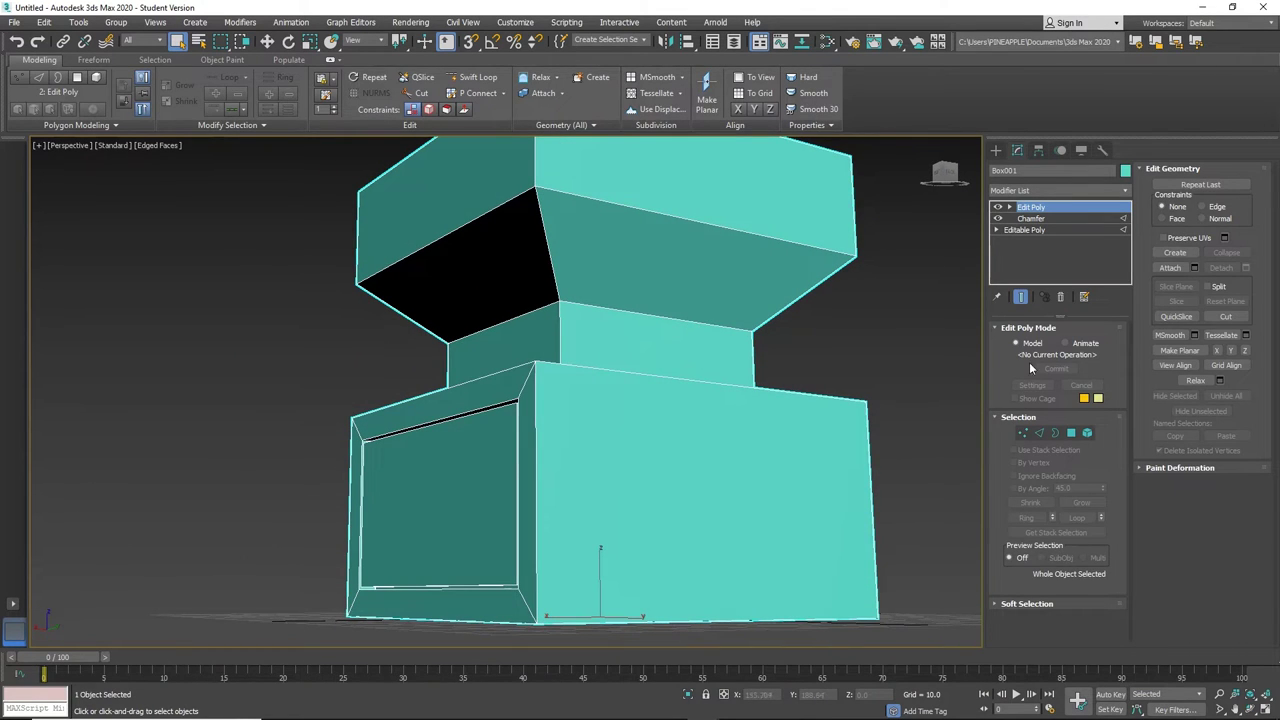
key("2")
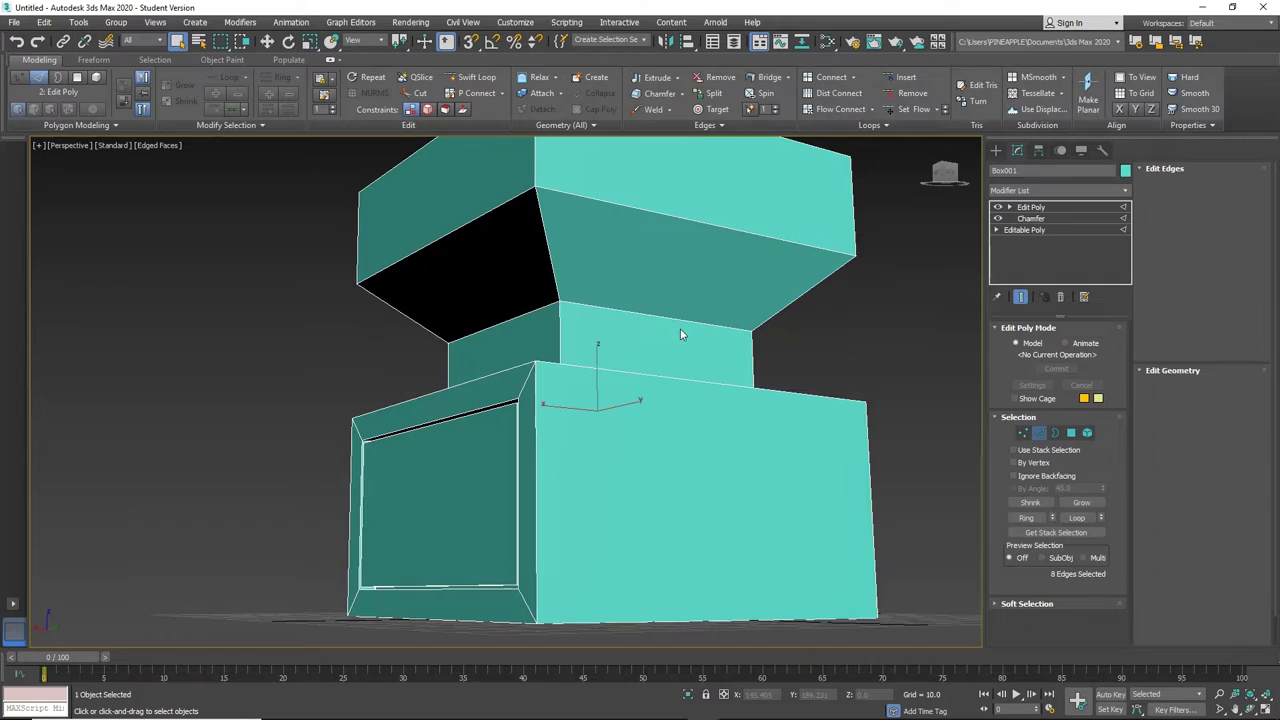
double_click(681, 320)
middle_click_drag(703, 341, 819, 313, "alt")
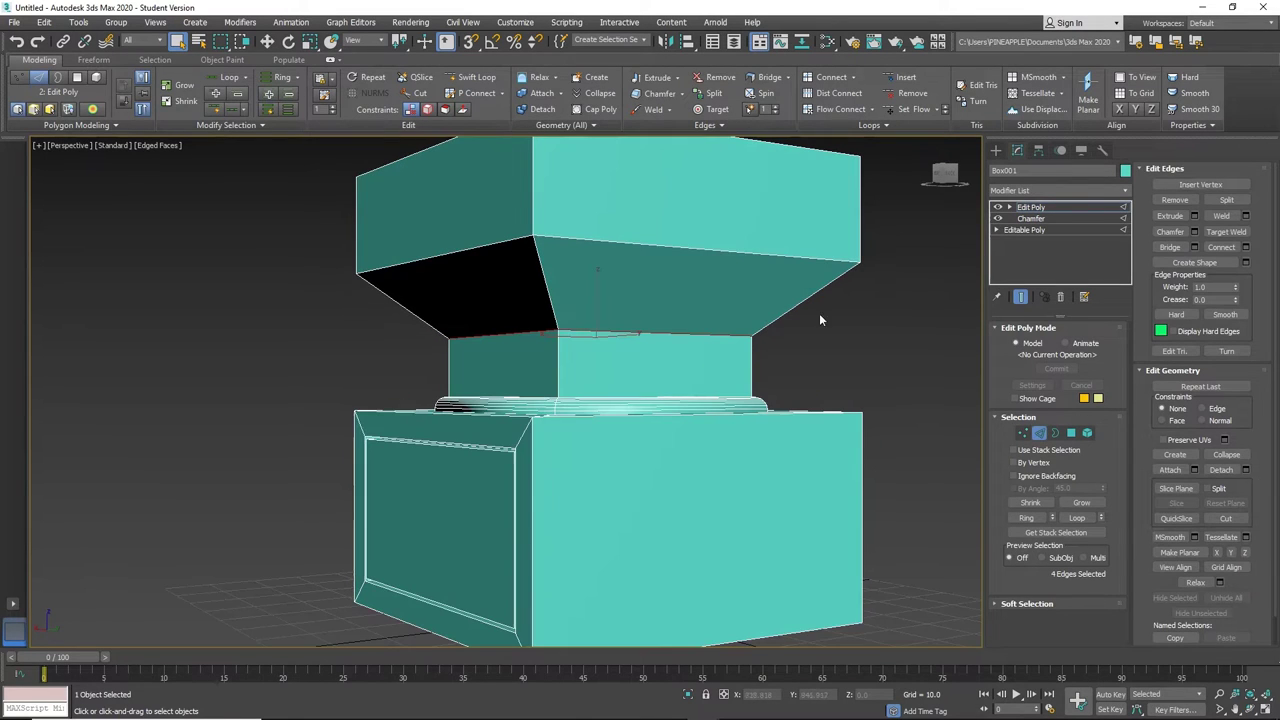
left_click(1037, 188)
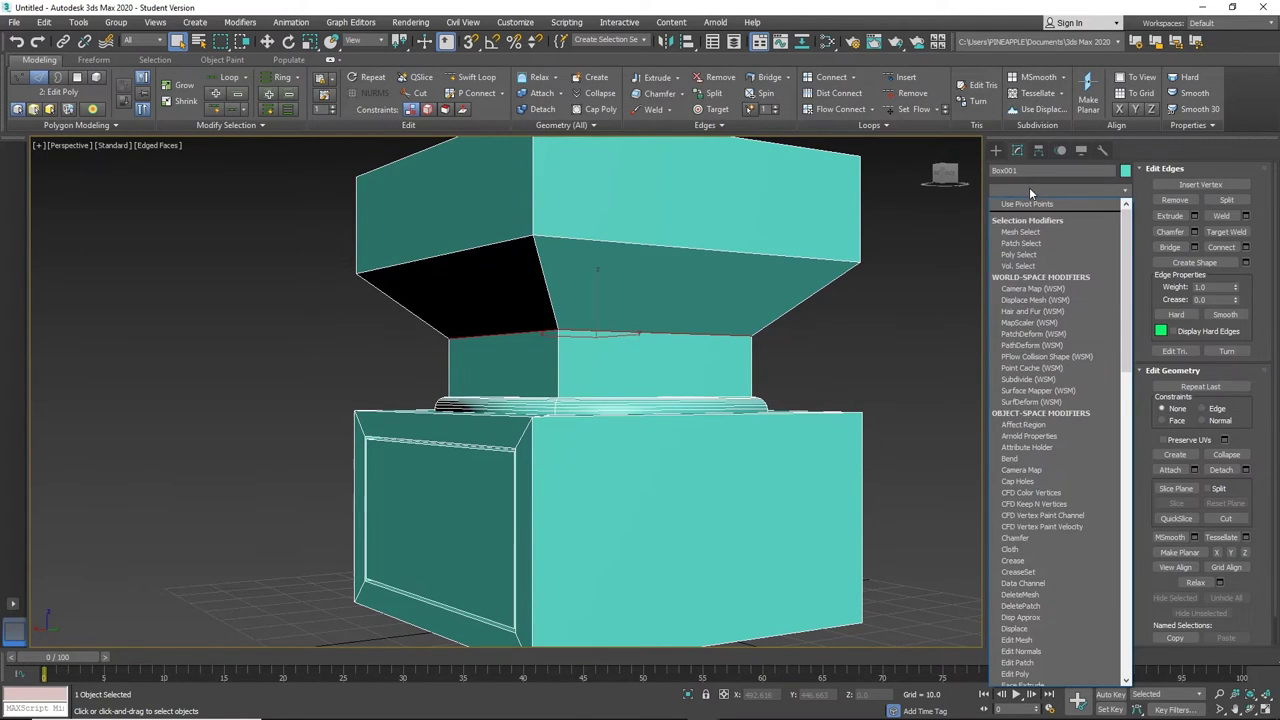
type("cap")
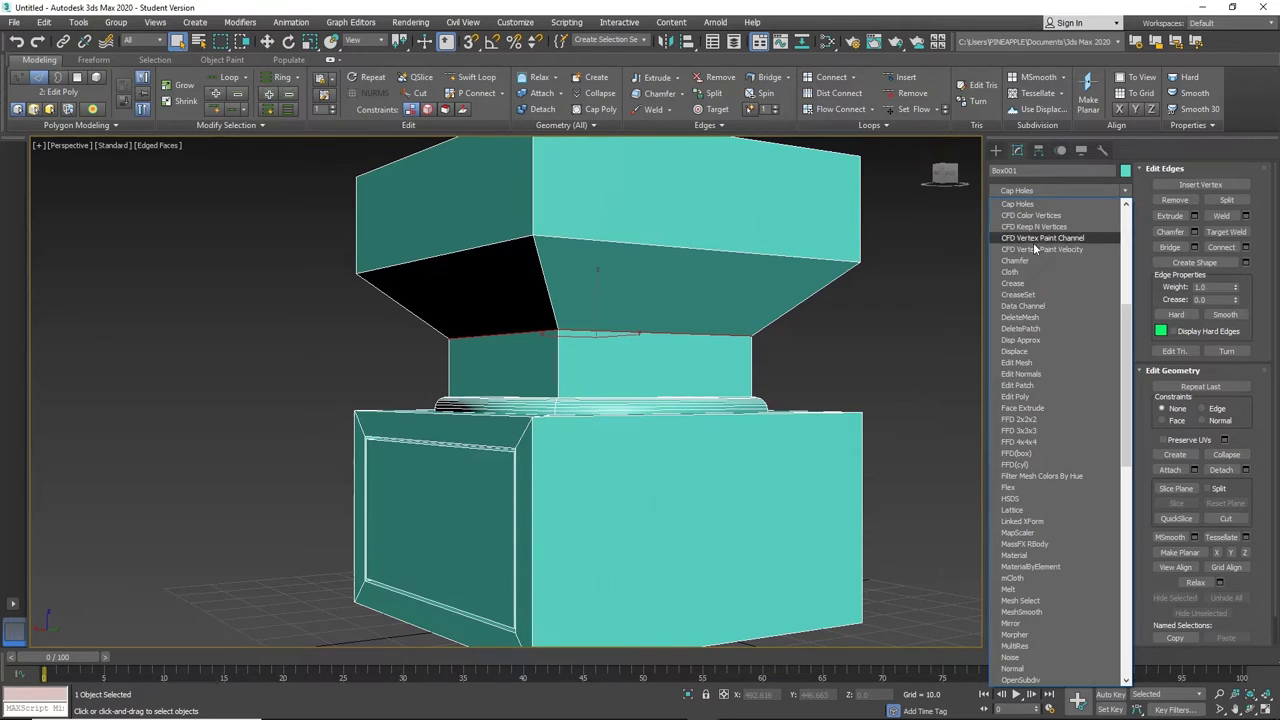
left_click(1025, 260)
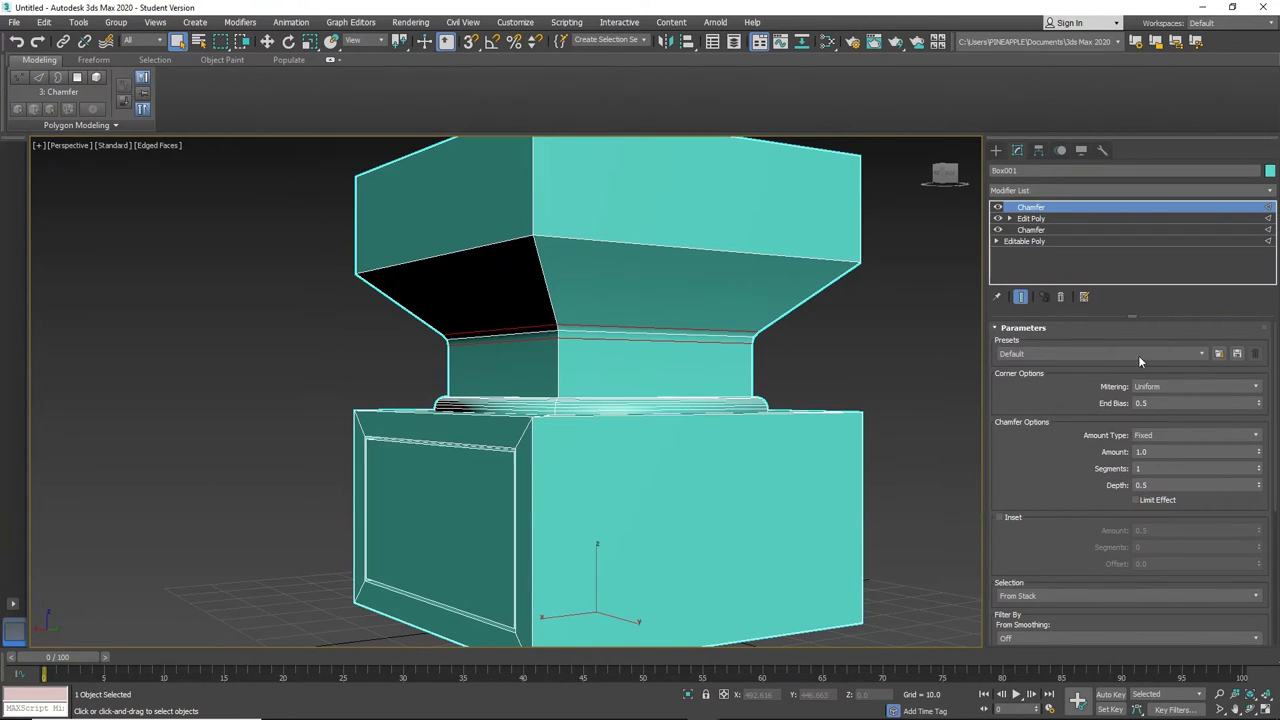
Step: Load the "bulgesoutabit" preset into the upper Chamfer modifier, clear the object selection and inspect both neck mouldings
left_click(1196, 354)
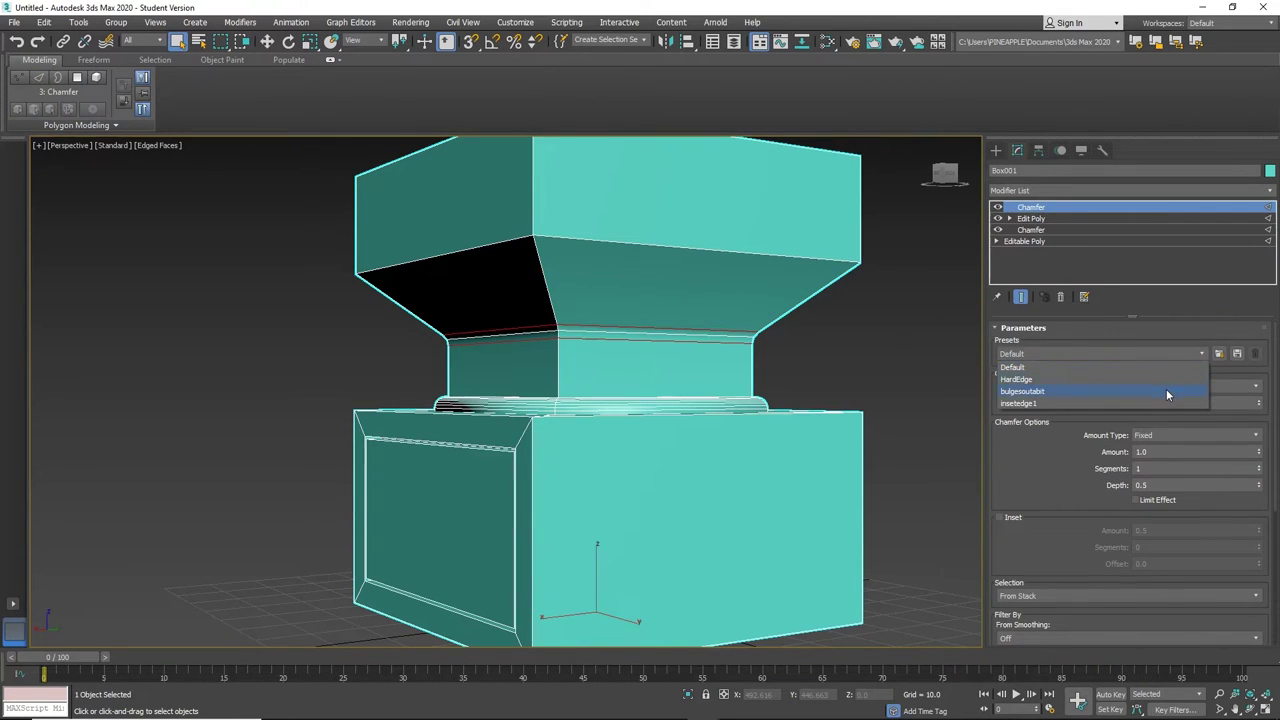
left_click(1166, 391)
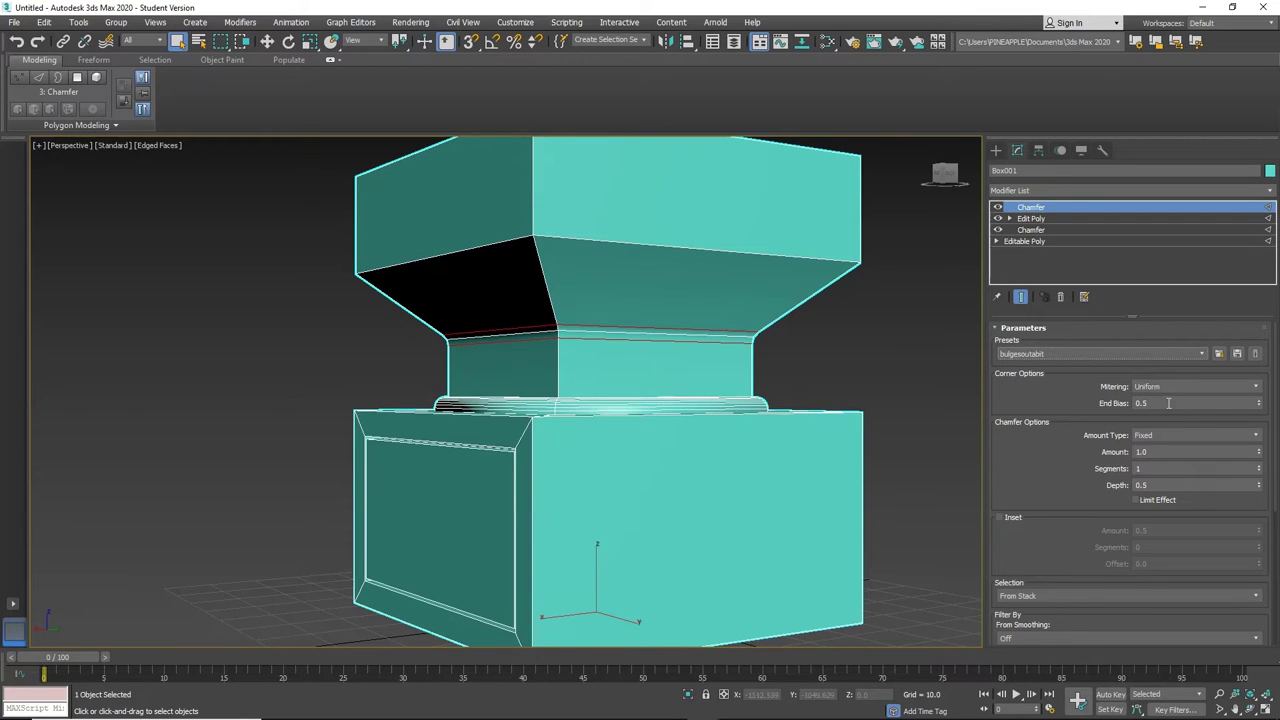
middle_click_drag(897, 403, 934, 409, "alt")
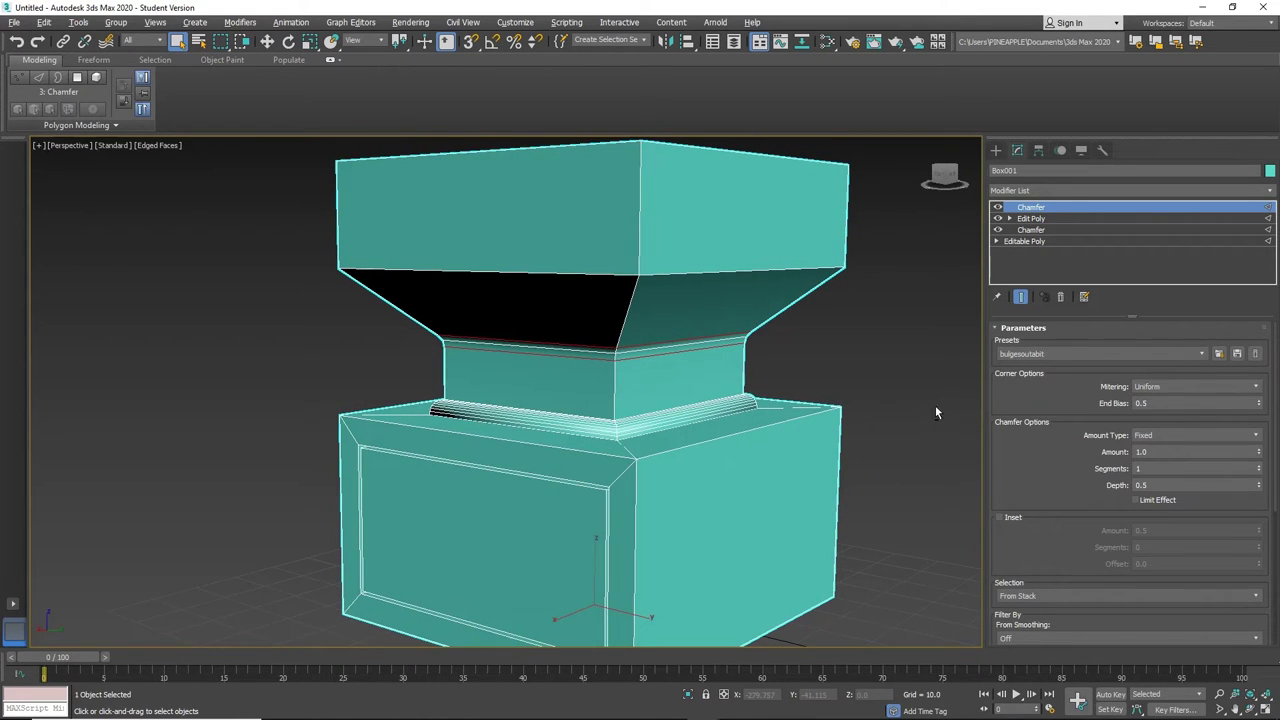
left_click(1219, 354)
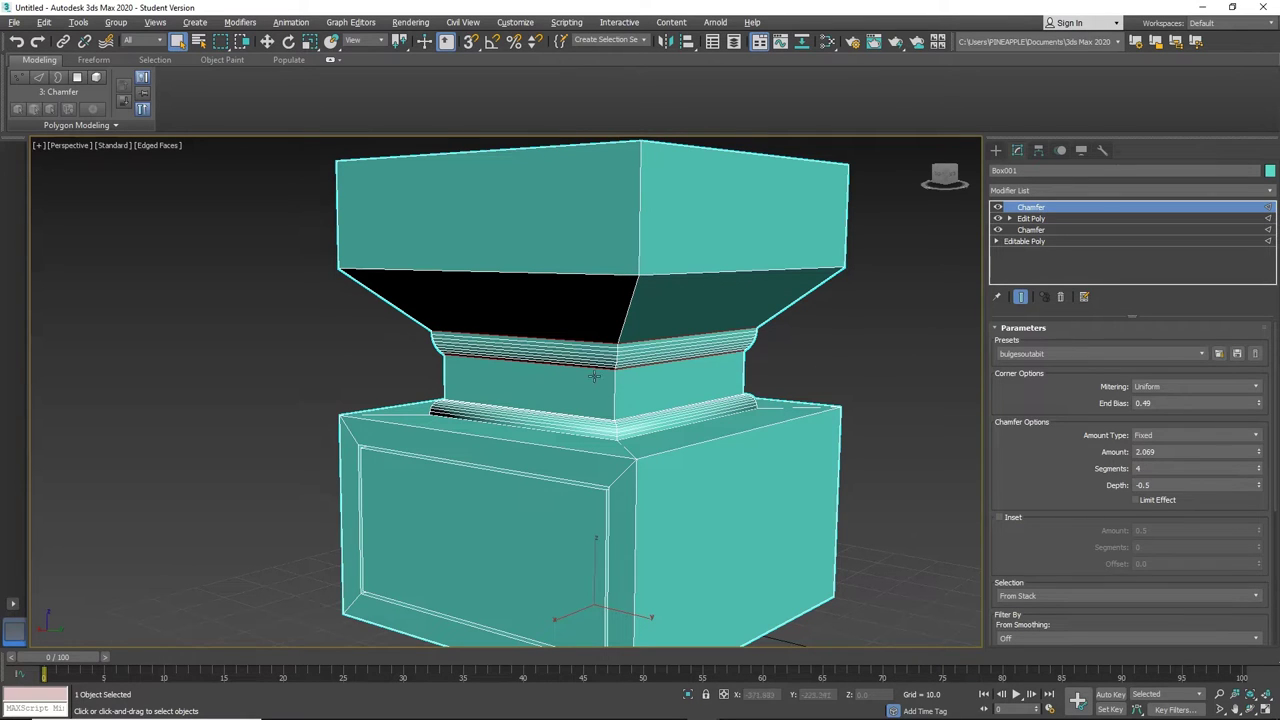
left_click(245, 352)
mouse_move(245, 352)
middle_mouse_down("alt")
mouse_move(239, 340)
mouse_move(293, 337)
mouse_move(353, 356)
mouse_move(220, 357)
middle_mouse_up("alt")
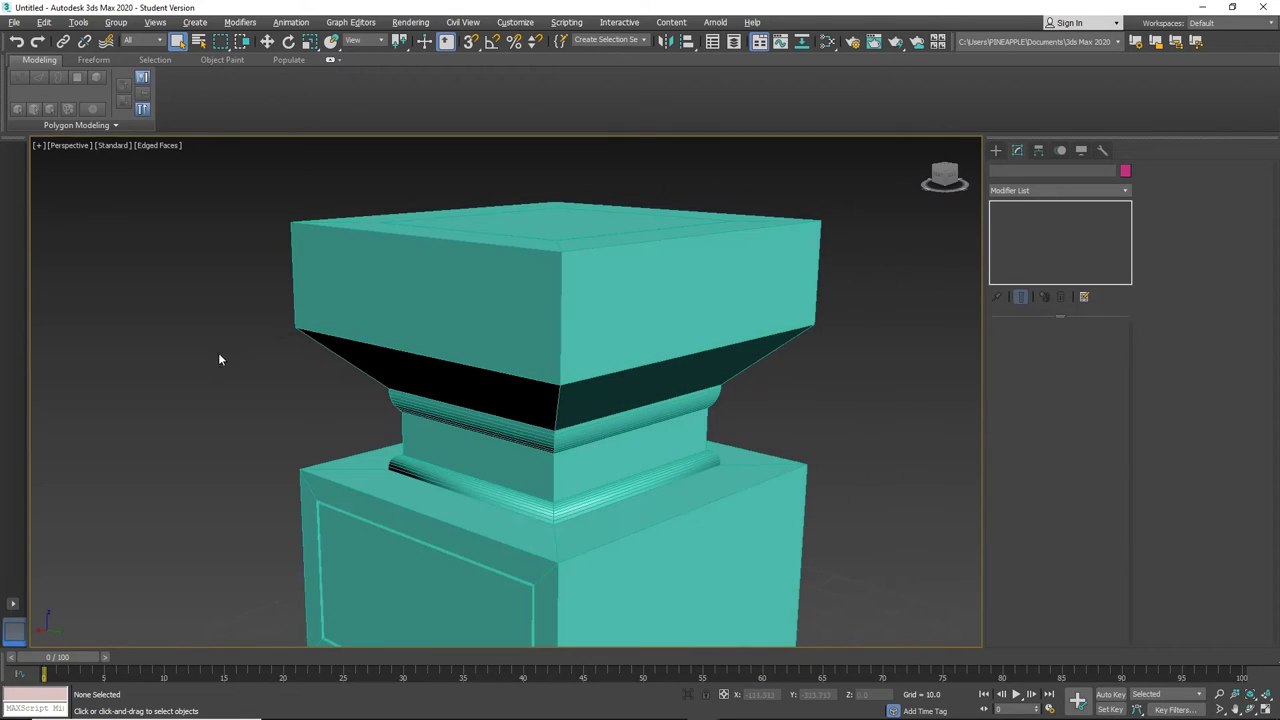
middle_click_drag(441, 405, 521, 288, "alt")
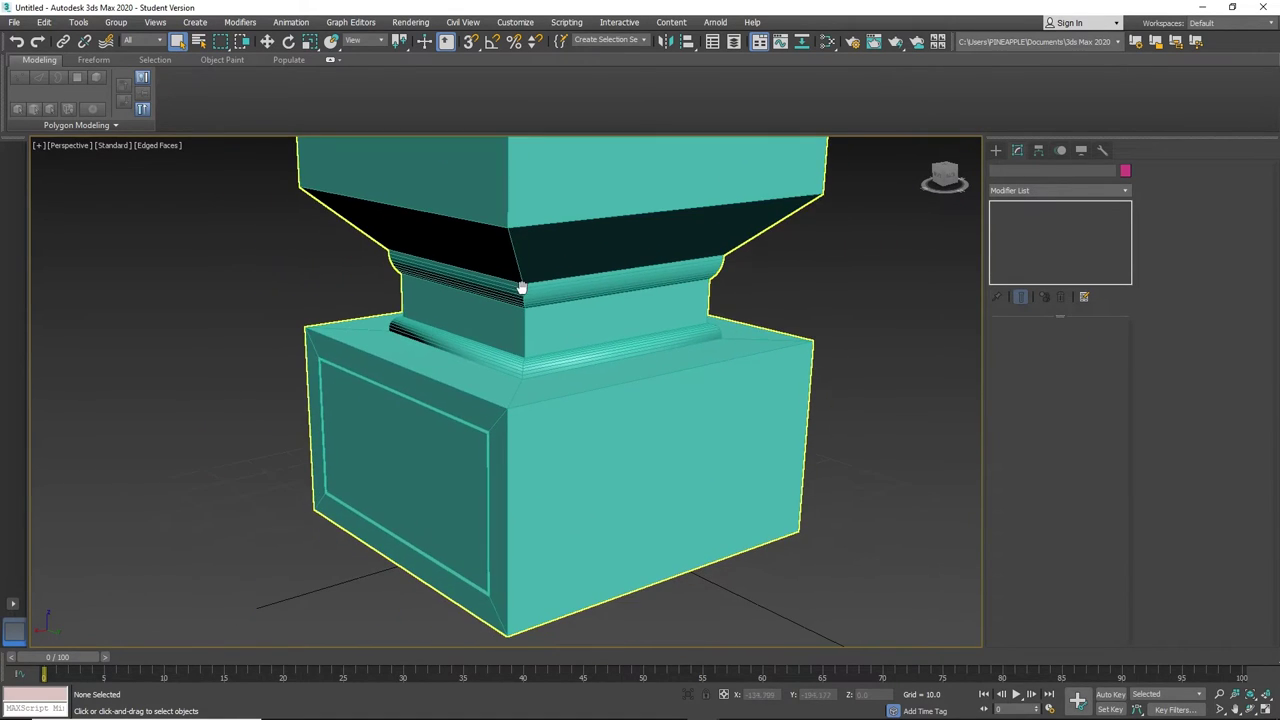
Step: Select the pedestal and collapse its modifier stack by converting it to an Editable Poly
left_click(652, 413)
right_click(714, 434)
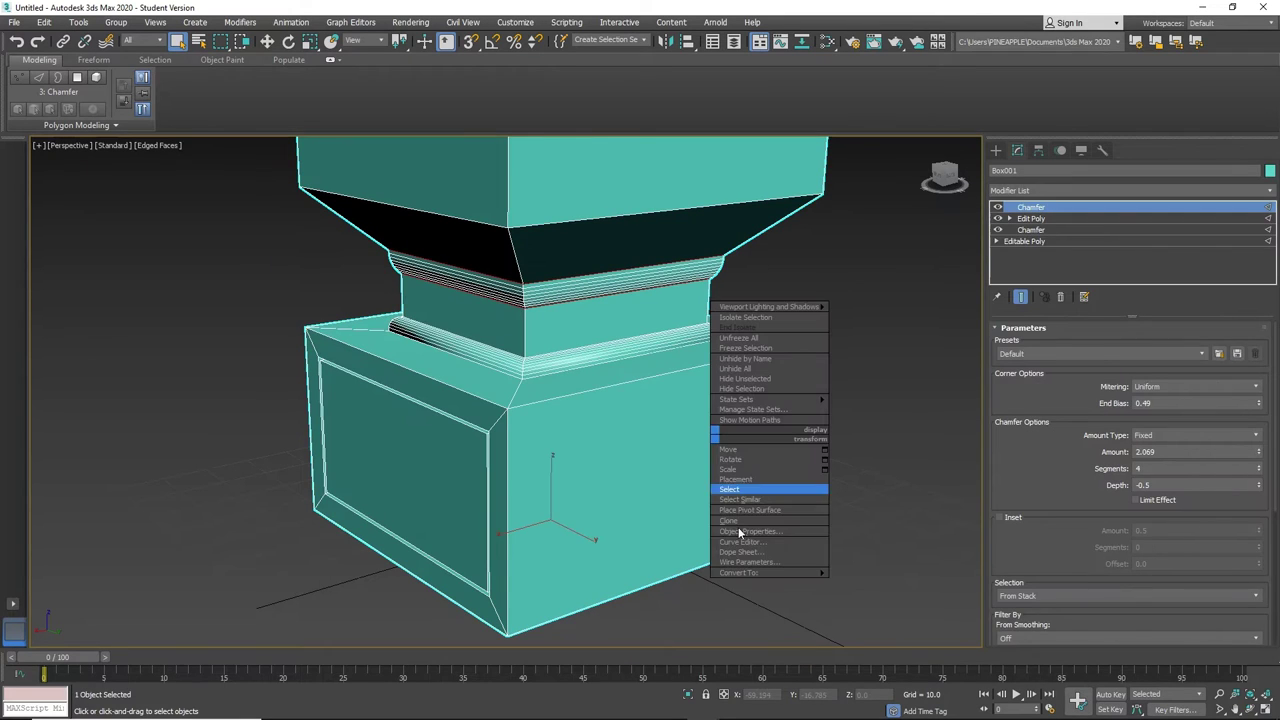
mouse_move(760, 572)
left_click(850, 585)
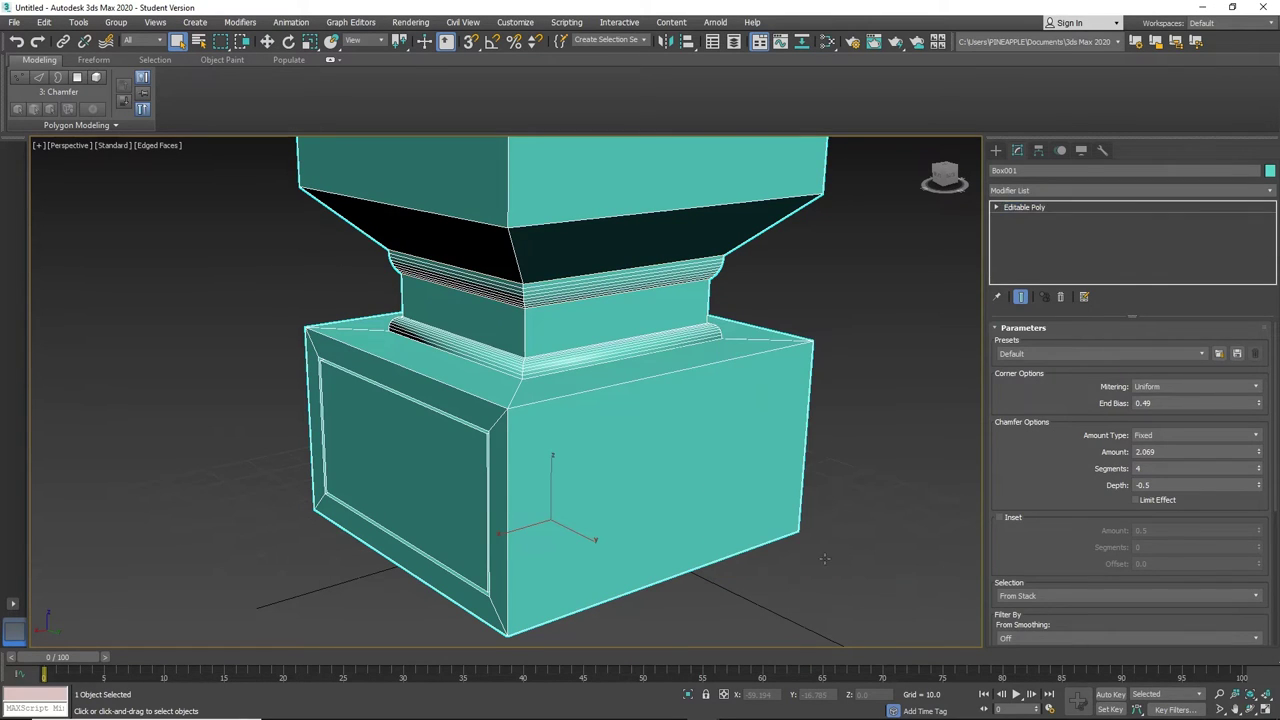
Step: Inset the large plain side face of the pedestal's base, leaving a narrow border around it
middle_click_drag(800, 500, 771, 474)
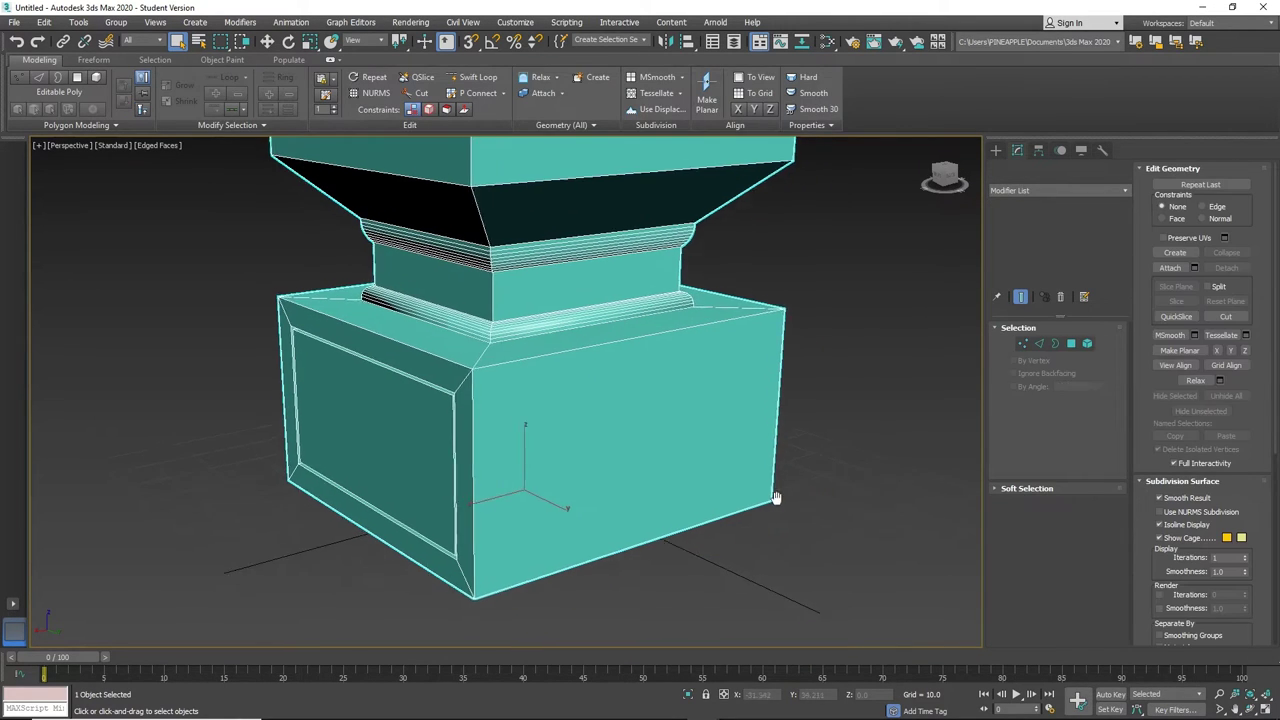
left_click(1071, 343)
left_click(652, 399)
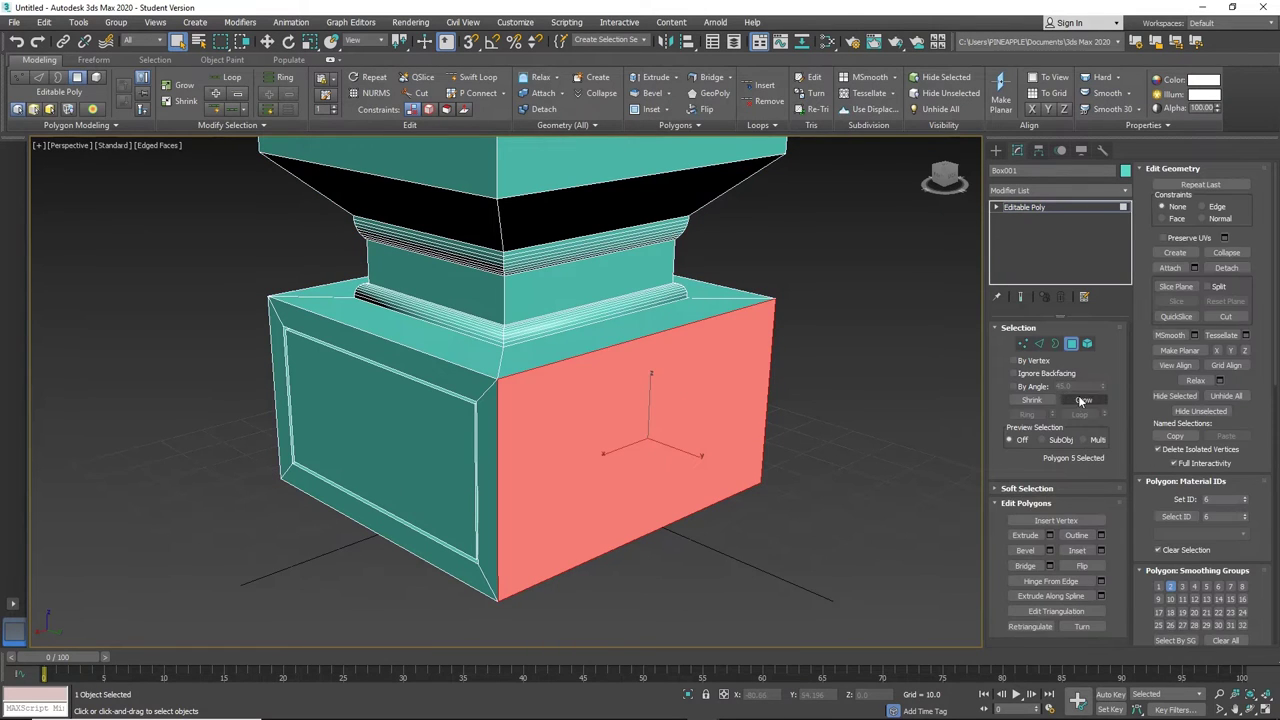
left_click(1074, 551)
left_click_drag(652, 421, 697, 468)
Step: Extrude the inset face outward into a large block projecting from the base, and clear the polygon selection
left_click(1025, 535)
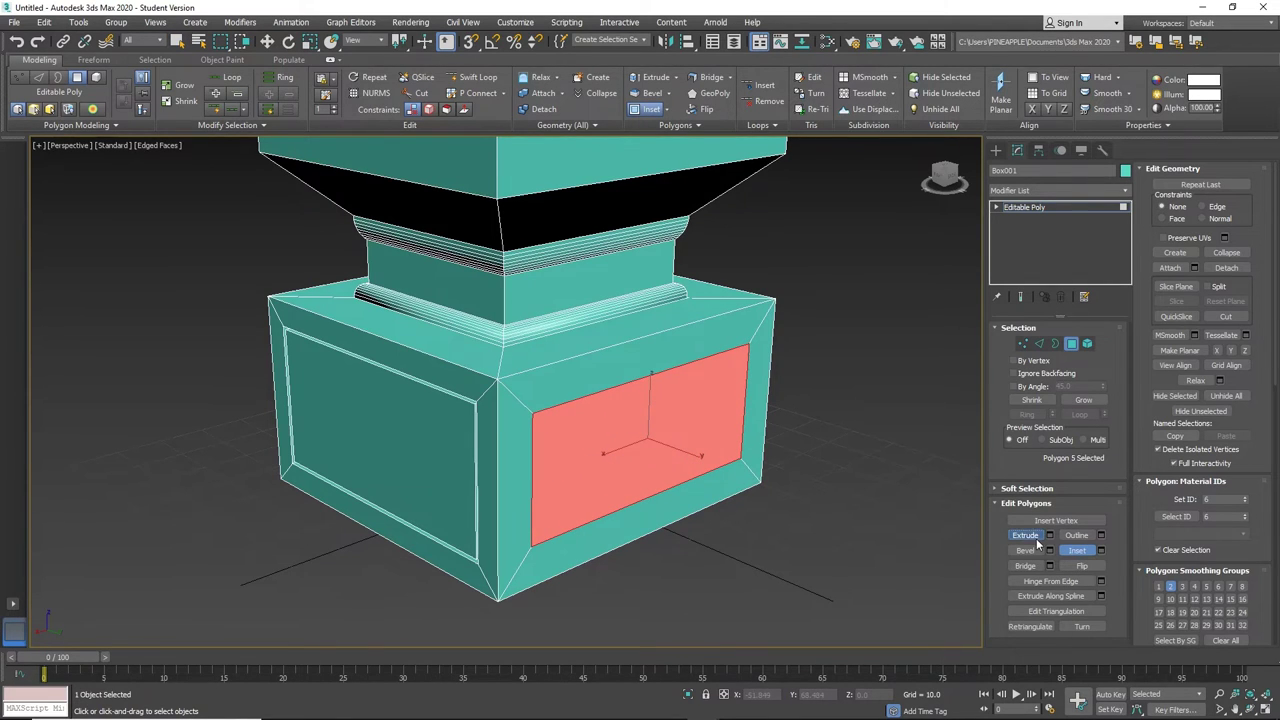
left_click_drag(550, 422, 611, 289)
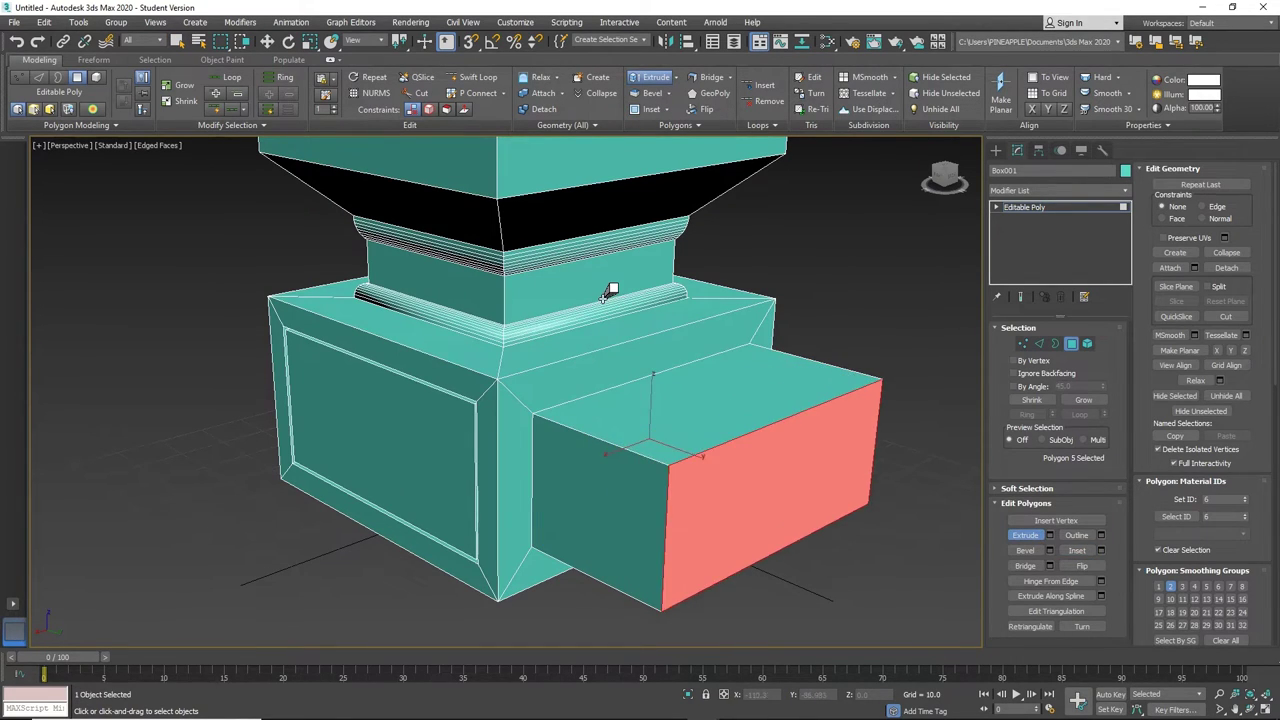
right_click(754, 356)
left_click(957, 548)
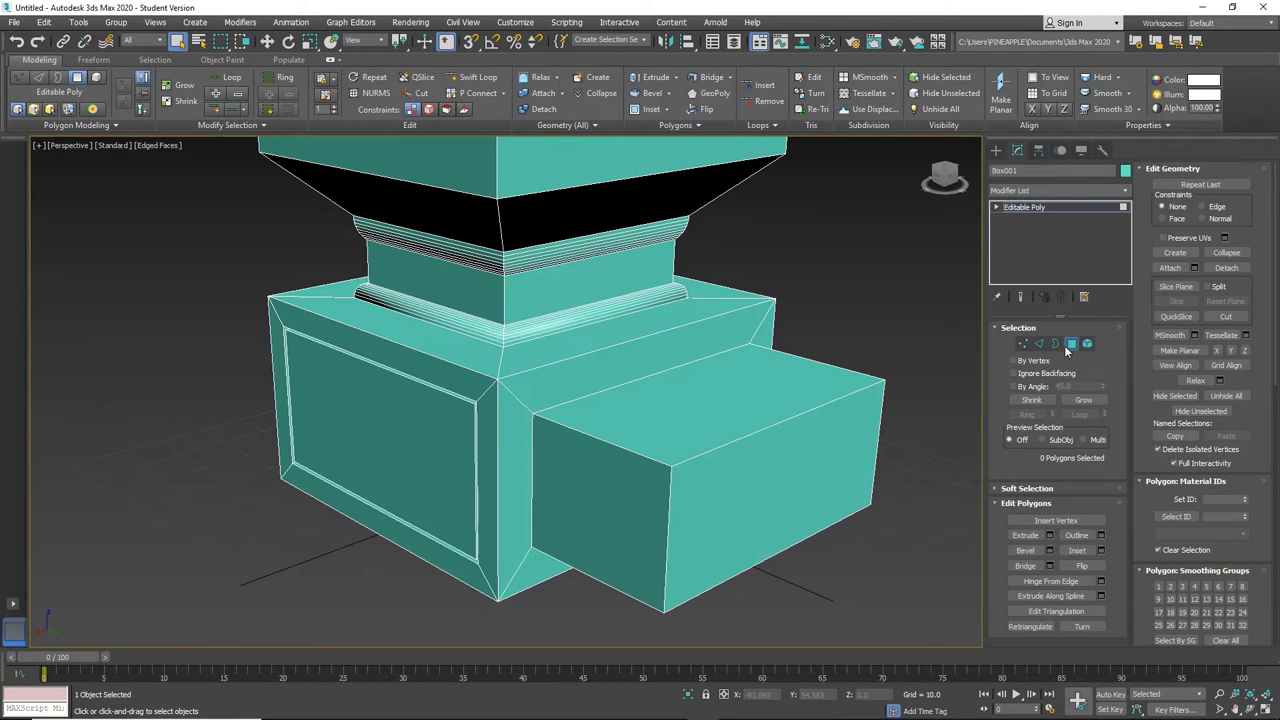
Step: Select the extruded block's upper edge on the side nearest the panelled face and add a Chamfer modifier to it
left_click(1039, 343)
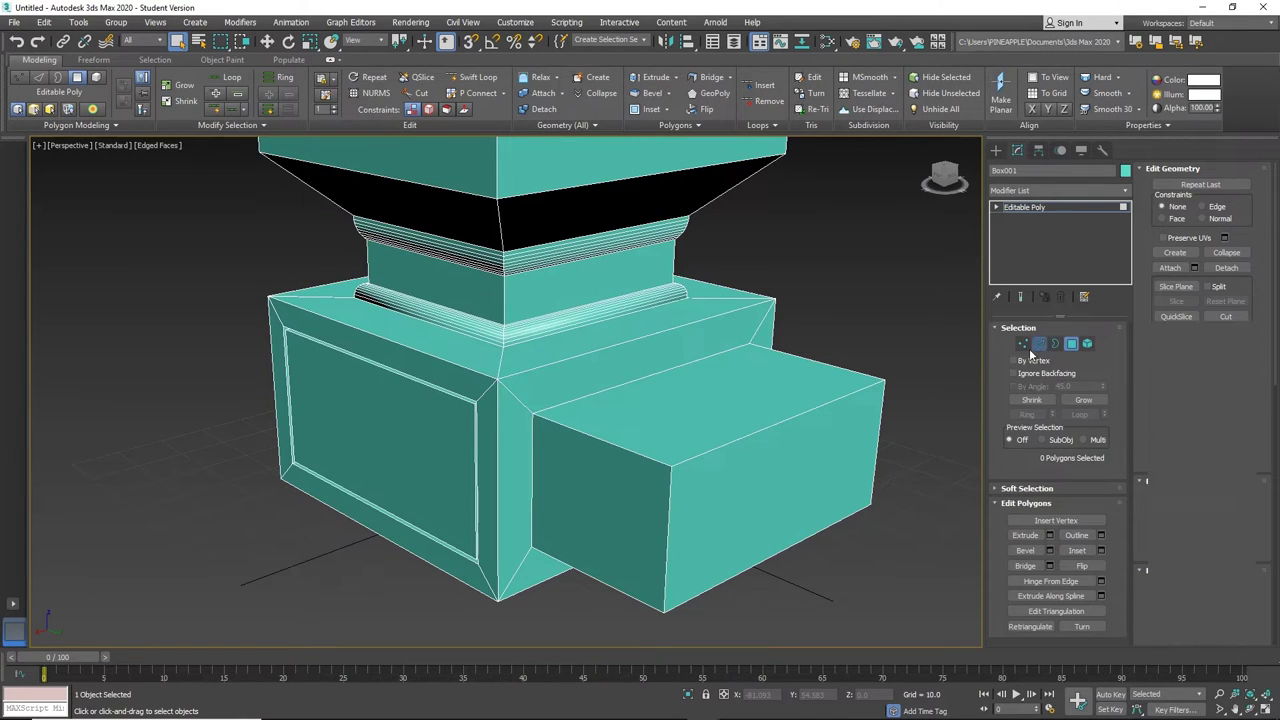
key("2")
left_click(636, 452)
middle_click_drag(636, 452, 664, 458, "alt")
left_click(1079, 190)
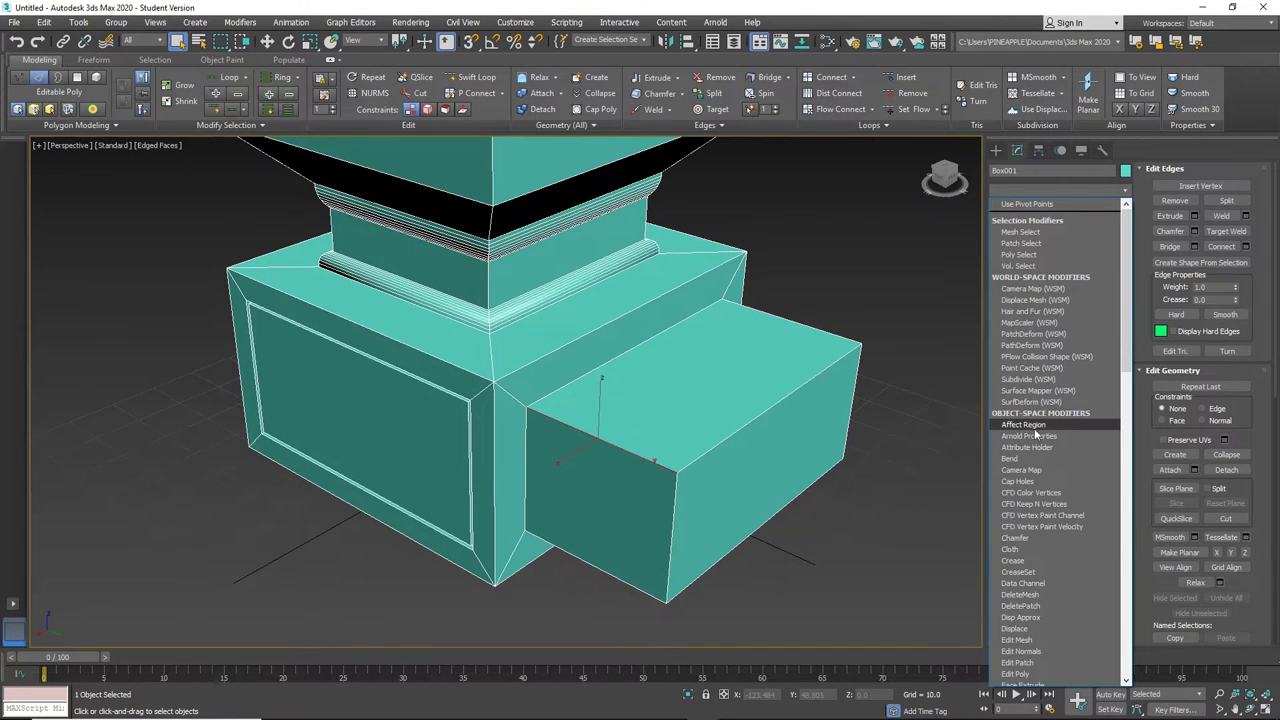
left_click(1030, 536)
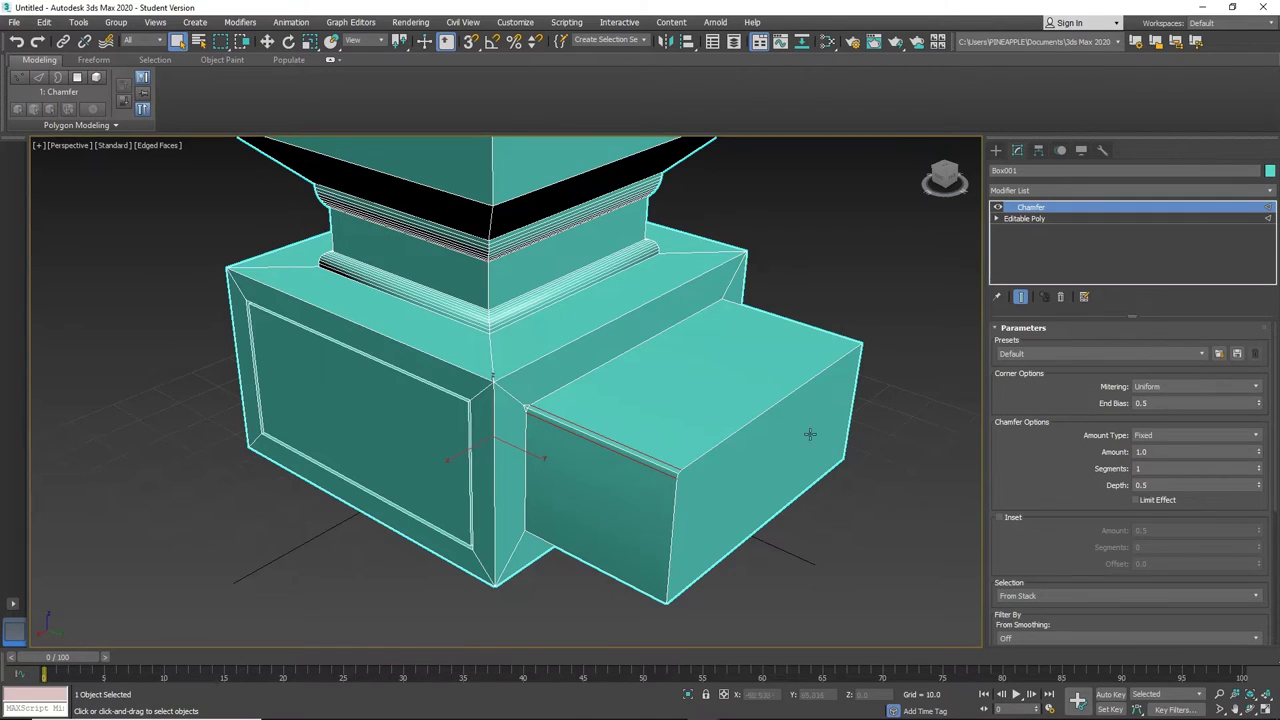
scroll(570, 450, "up", 6)
scroll(552, 458, "down", 6)
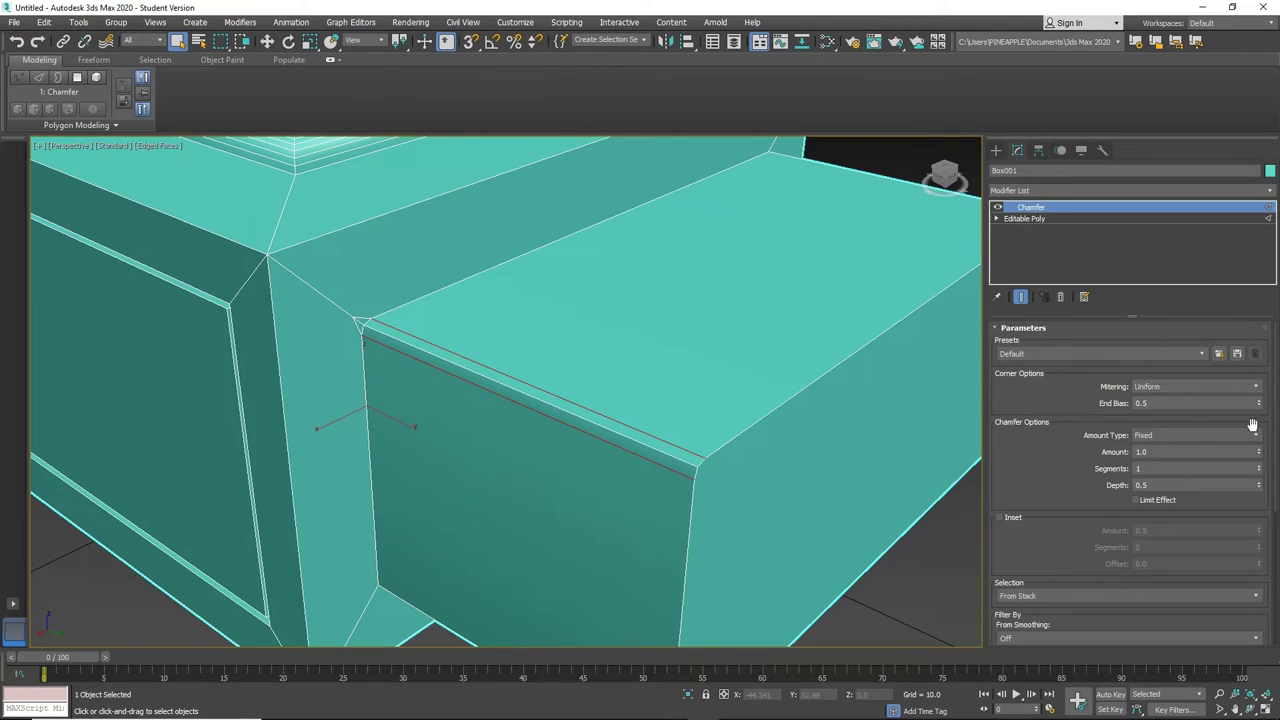
Step: Set the block edge's chamfer to an amount of about 3.9, 5 segments and an end bias of 0
left_click(1259, 467)
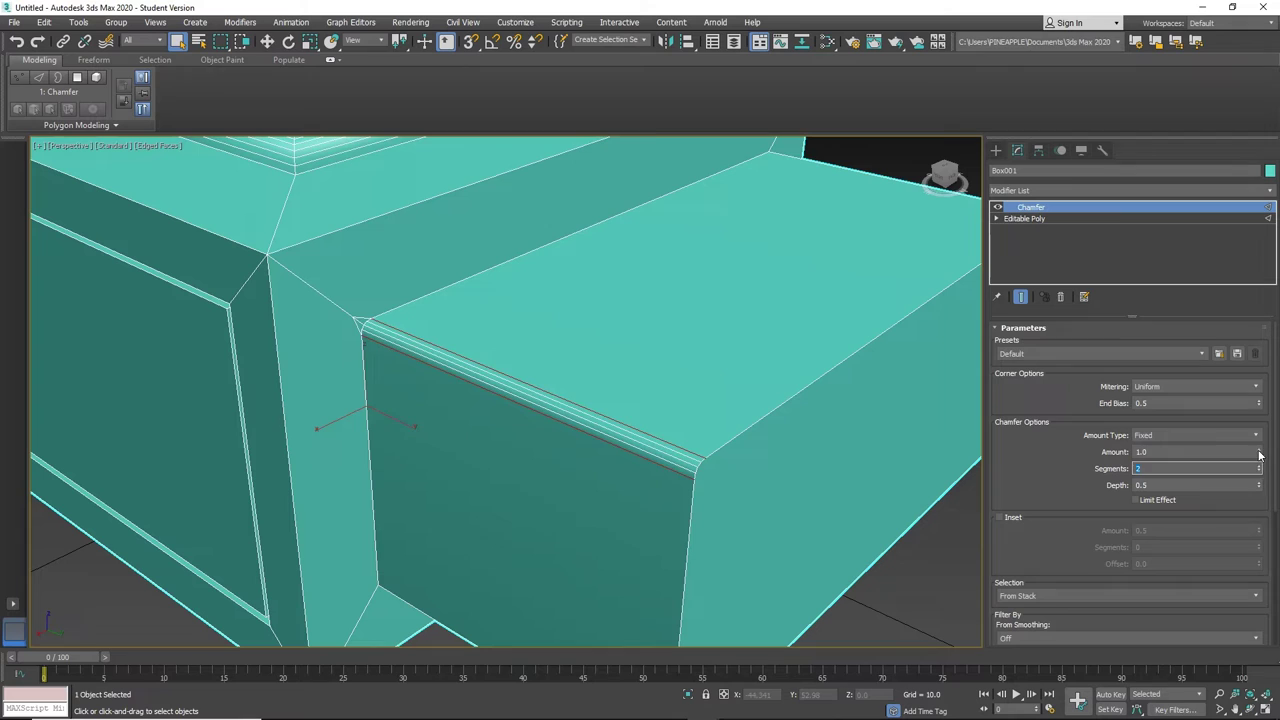
left_click_drag(1259, 455, 1259, 440)
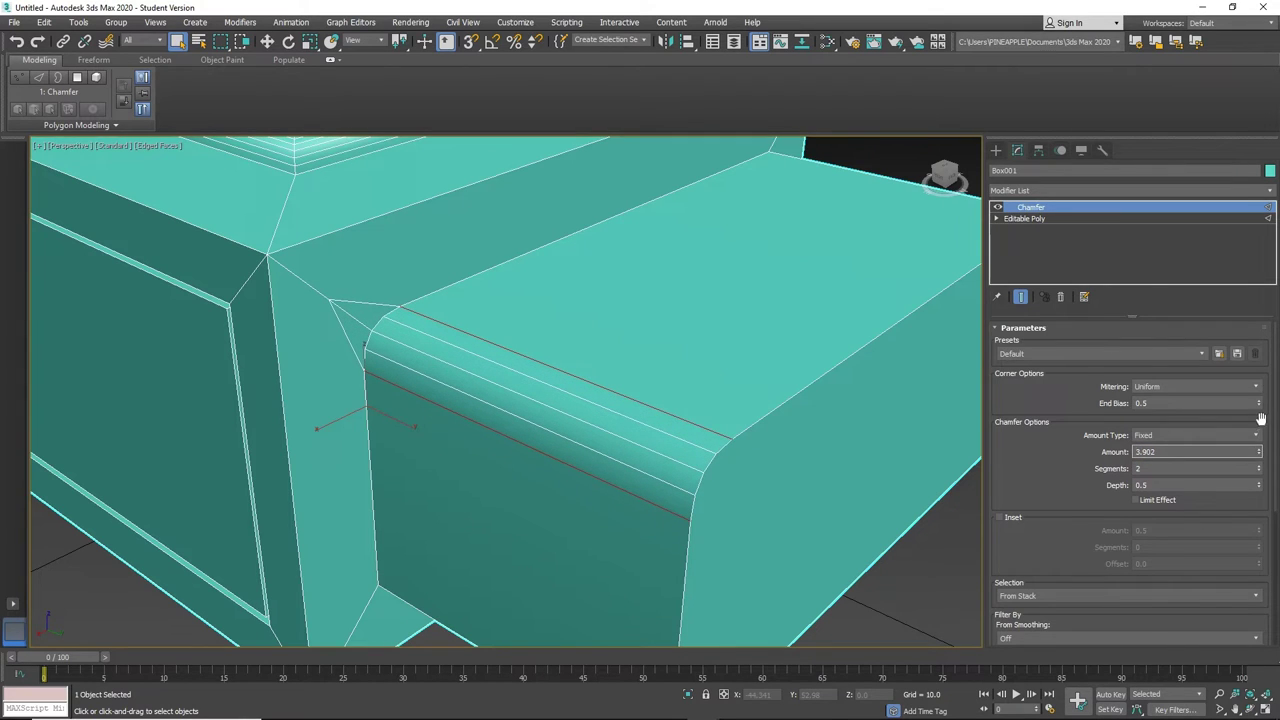
left_click(1259, 467)
left_click(1259, 467)
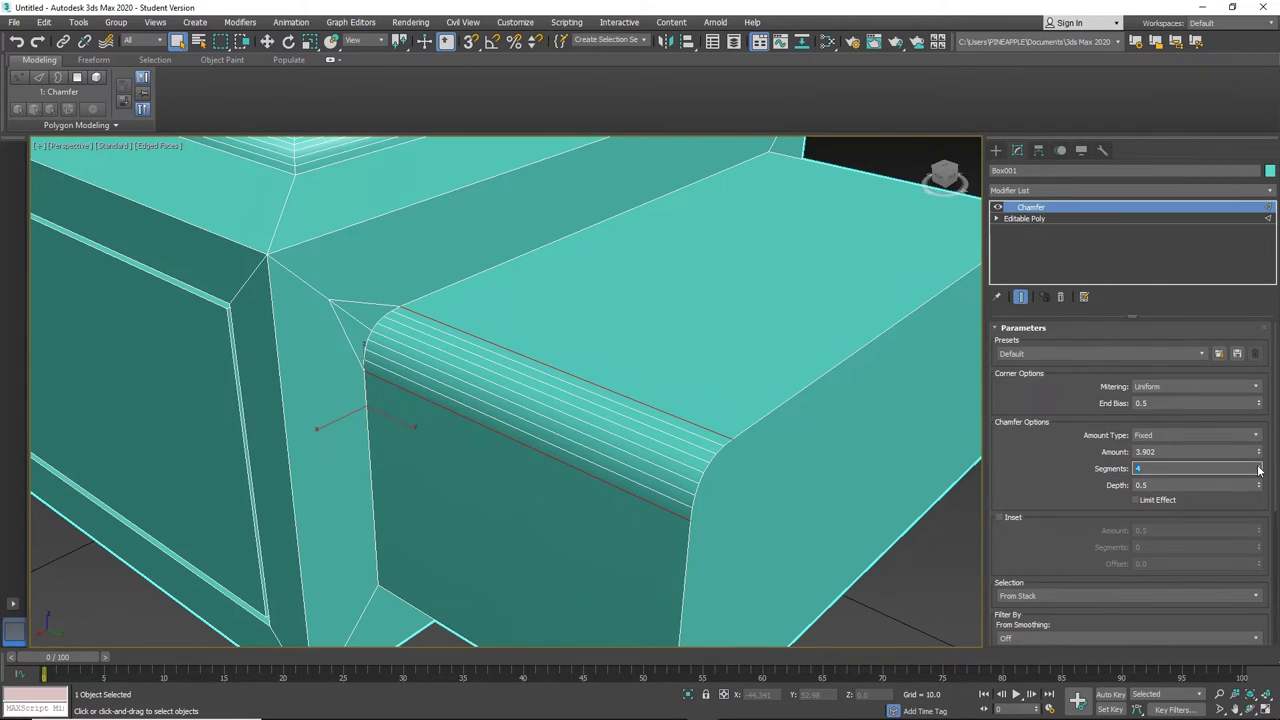
left_click(1259, 467)
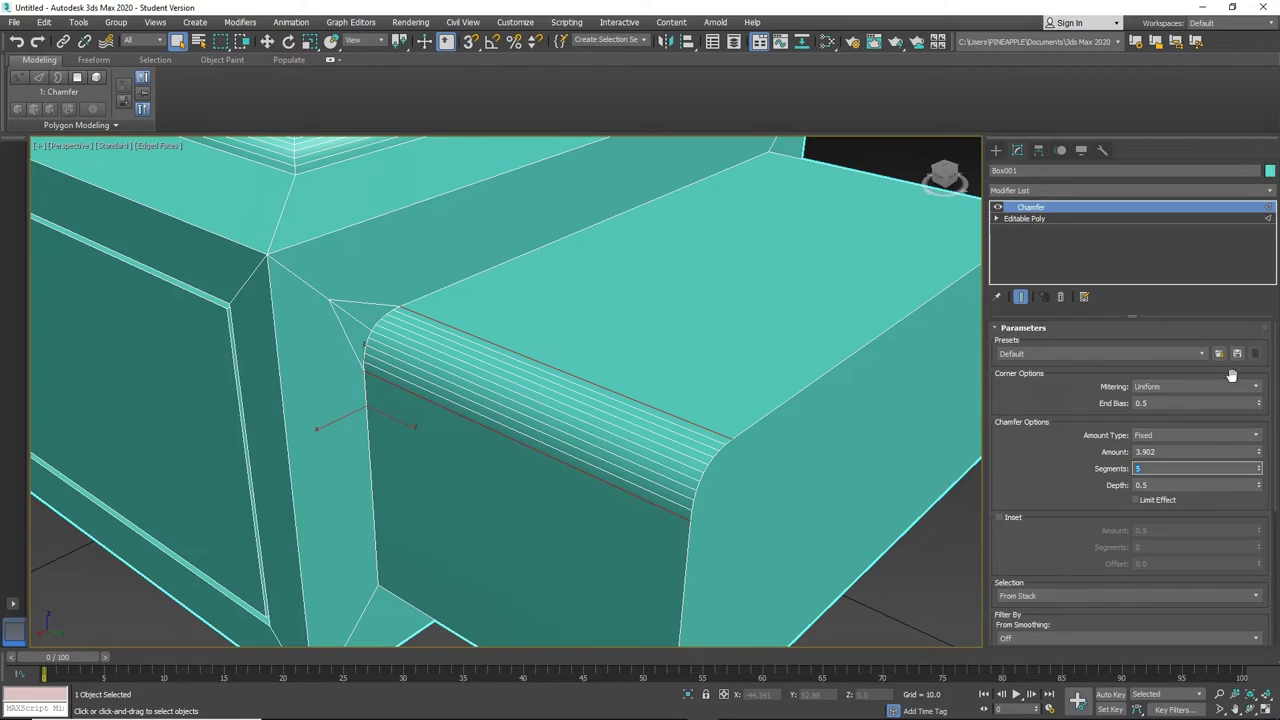
left_click_drag(1258, 408, 1265, 450)
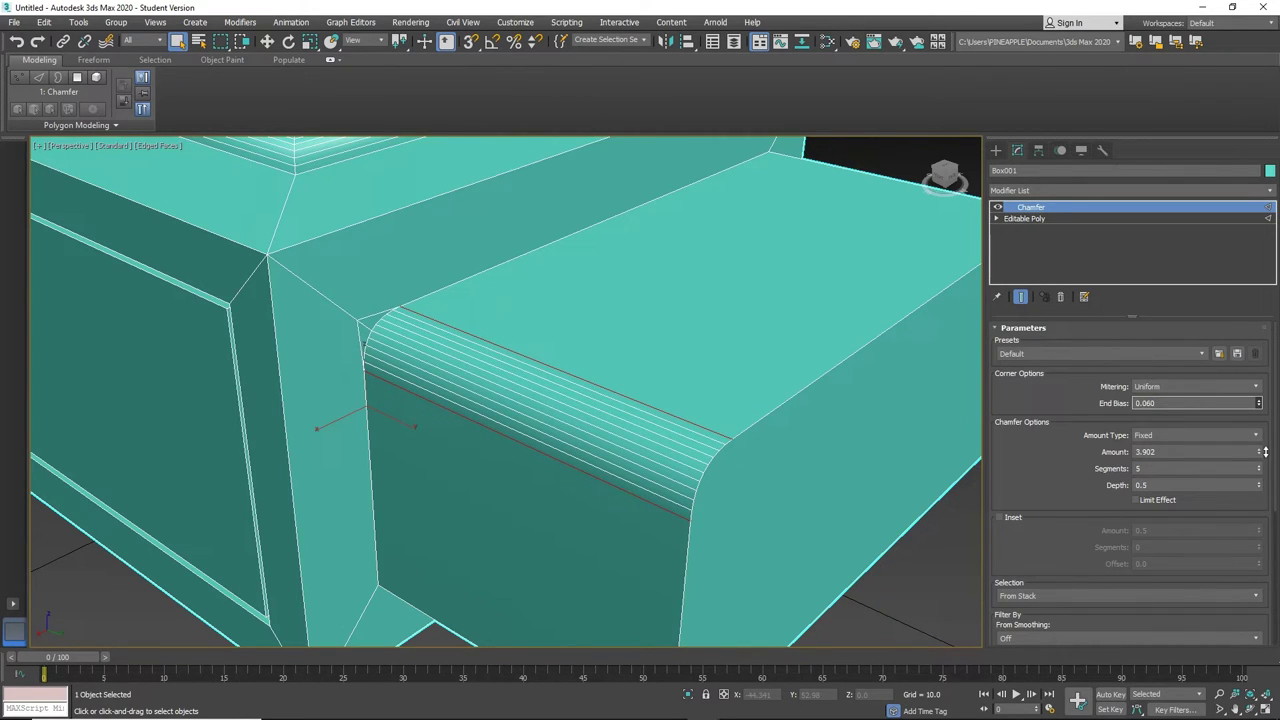
mouse_move(724, 400)
middle_mouse_down("alt")
mouse_move(691, 397)
mouse_move(714, 392)
middle_mouse_up("alt")
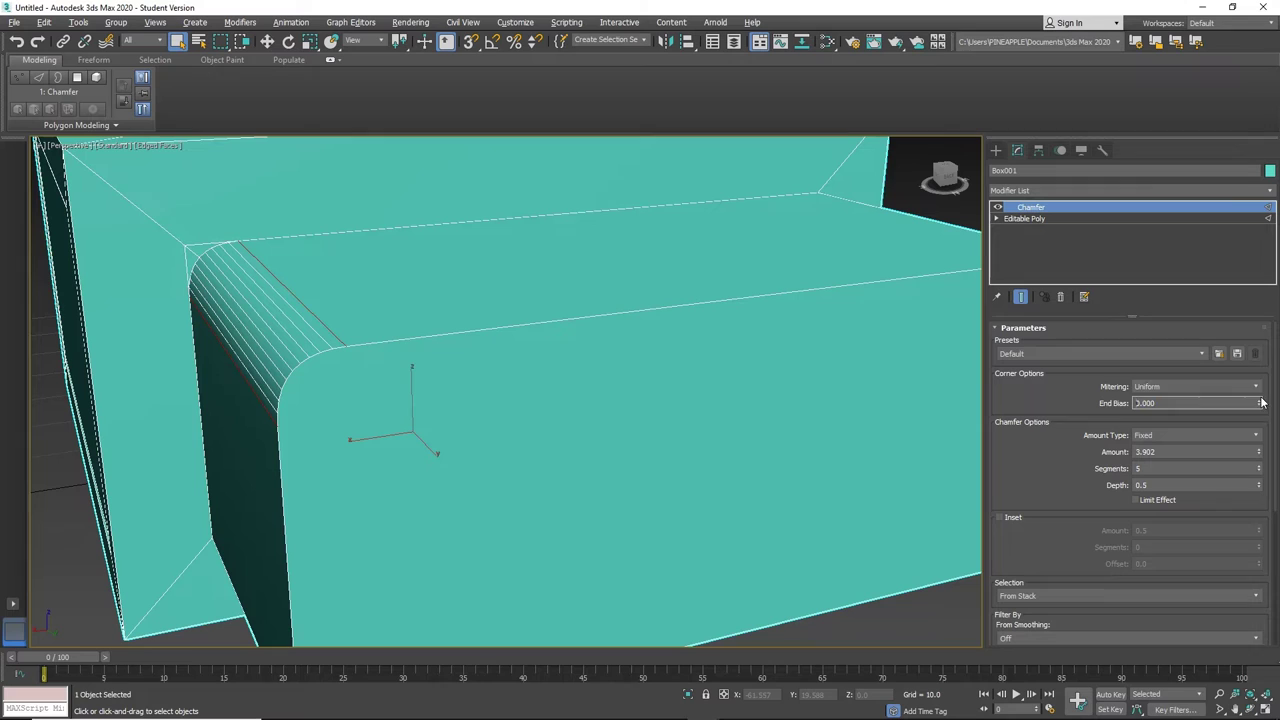
Step: Try Quad and Tri mitering on the block's chamfered edge and return the mitering to Uniform
left_click(1255, 388)
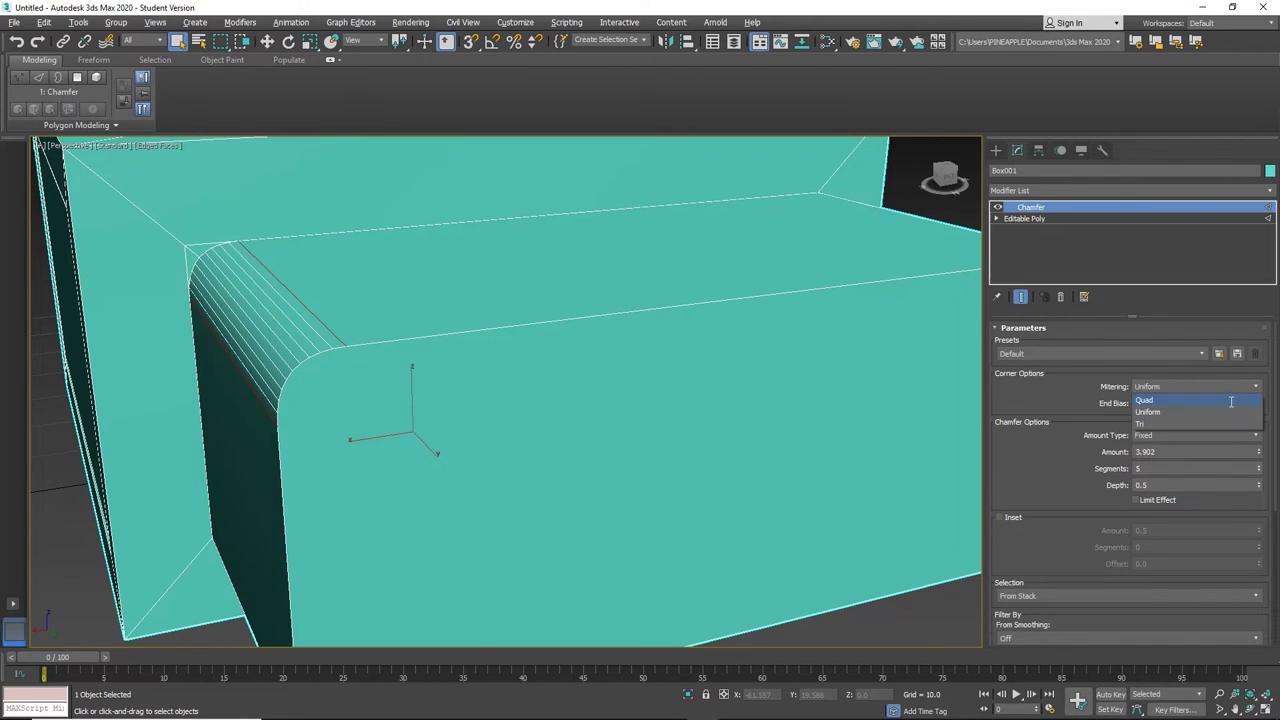
left_click(1231, 401)
left_click(1253, 387)
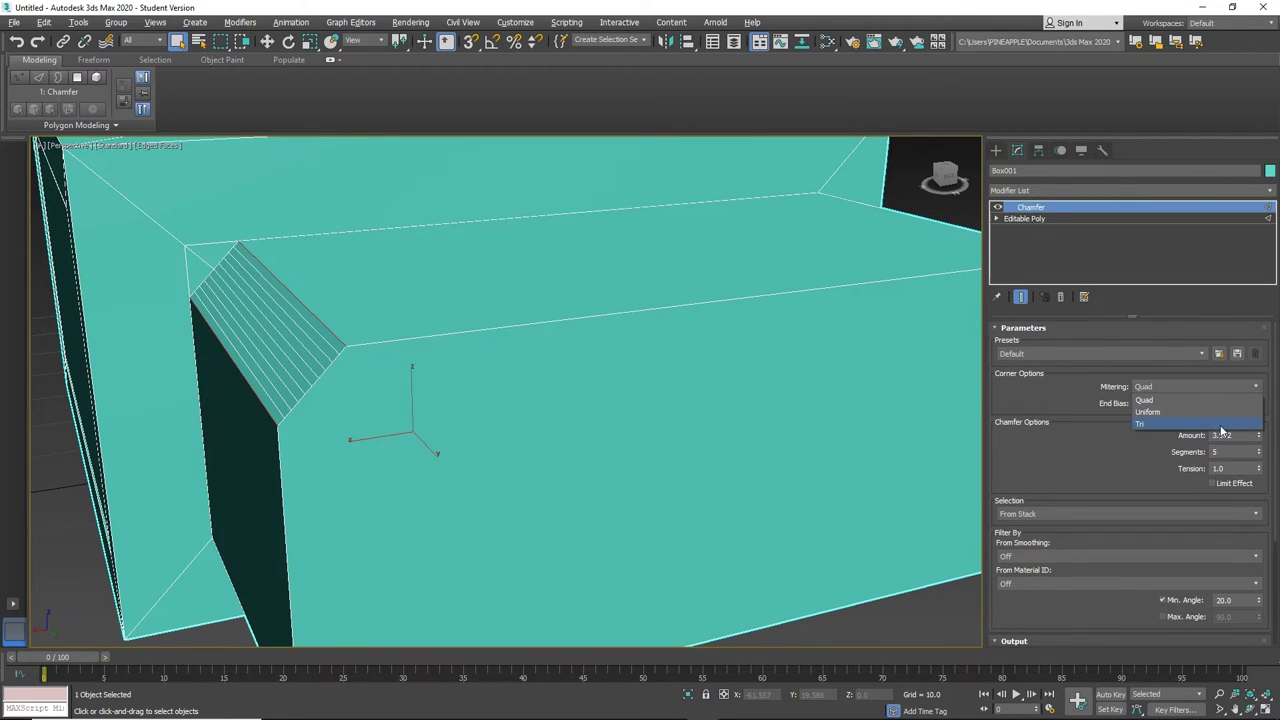
left_click(1220, 425)
left_click(1210, 386)
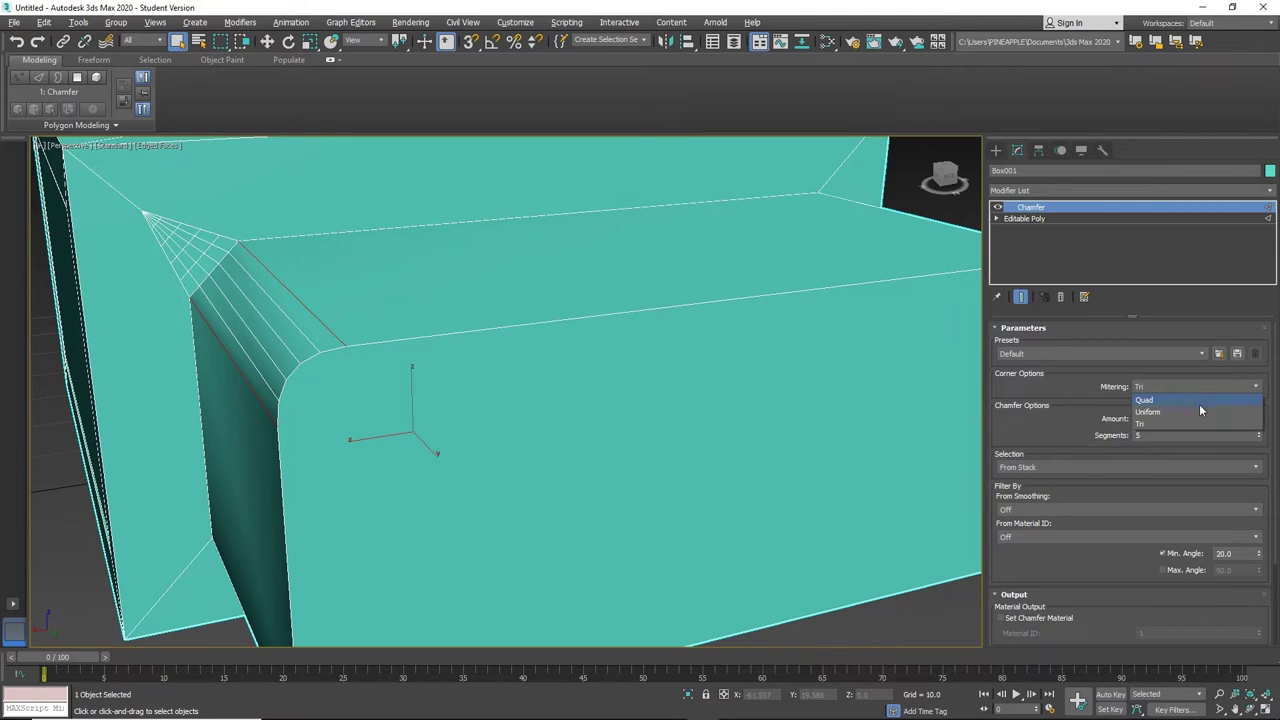
left_click(1201, 414)
middle_click_drag(634, 380, 624, 340, "alt")
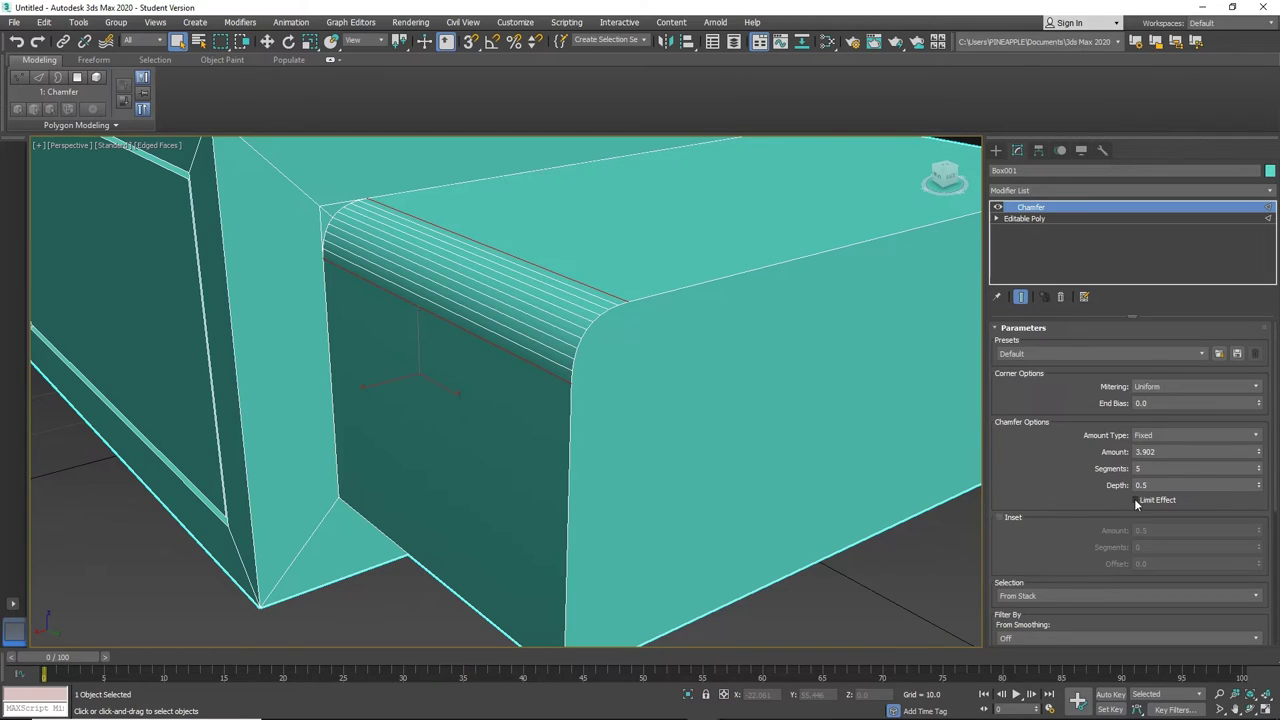
Step: Try a chamfer inset of about 1.78 with 1 segment on the block's rounded edge and switch the inset off again
left_click(999, 518)
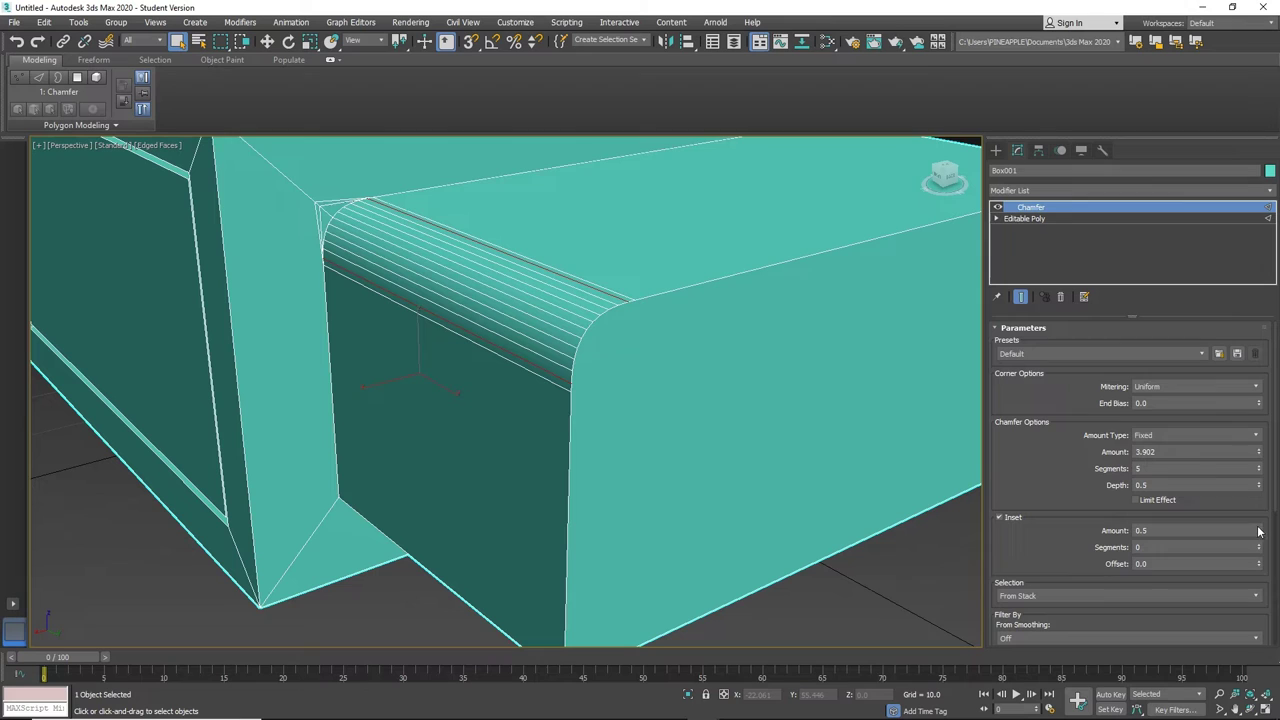
left_click_drag(1259, 531, 1229, 481)
scroll(586, 464, "down", 5)
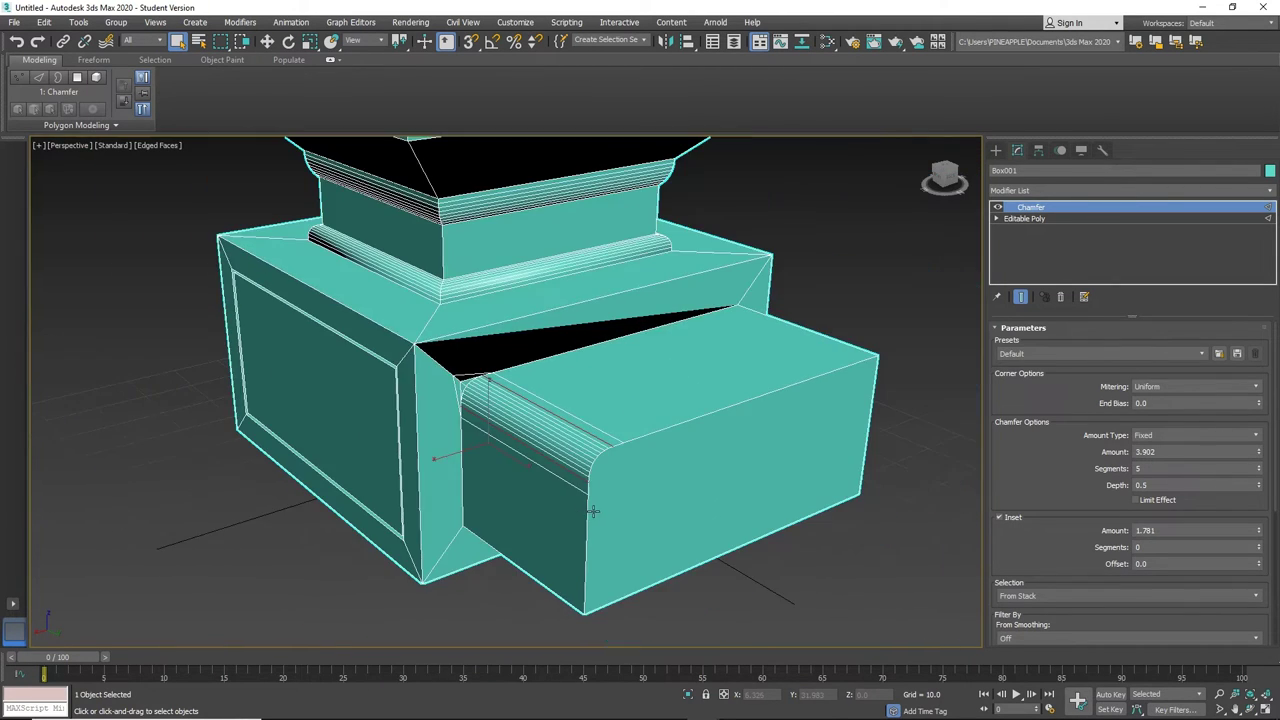
middle_click_drag(593, 511, 527, 373, "alt")
scroll(393, 352, "up", 5)
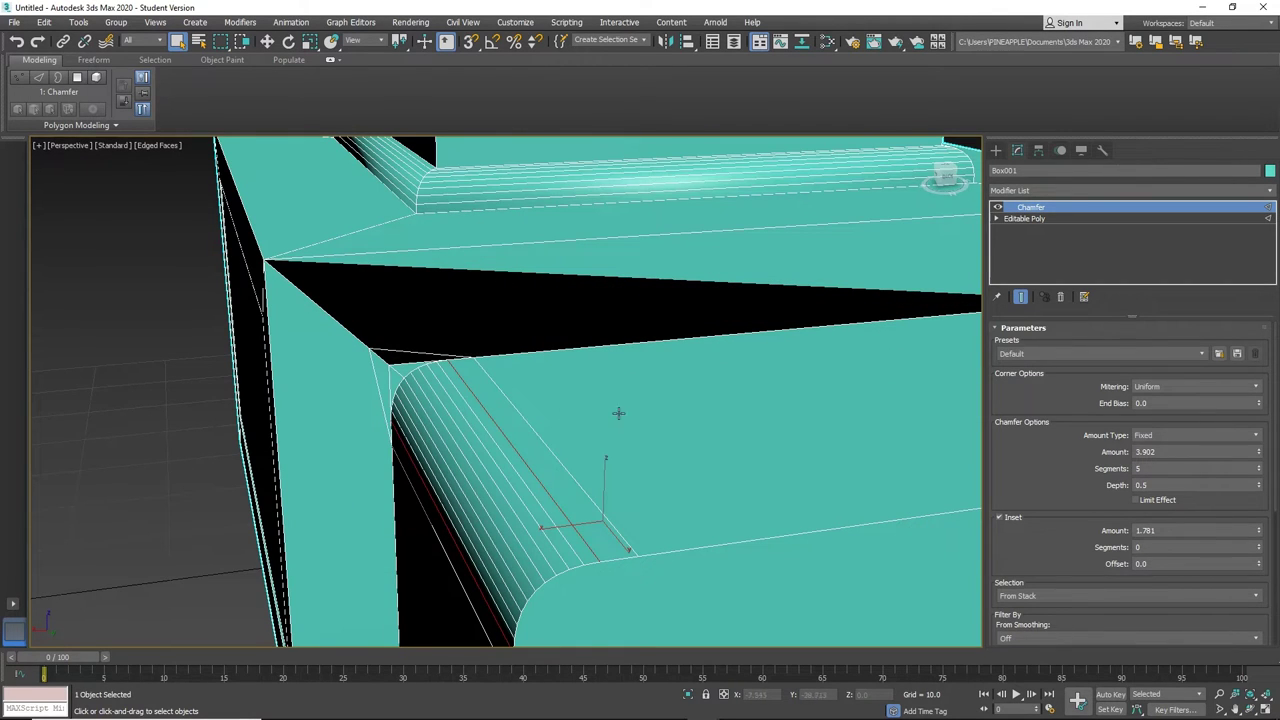
middle_click_drag(614, 414, 623, 369, "alt")
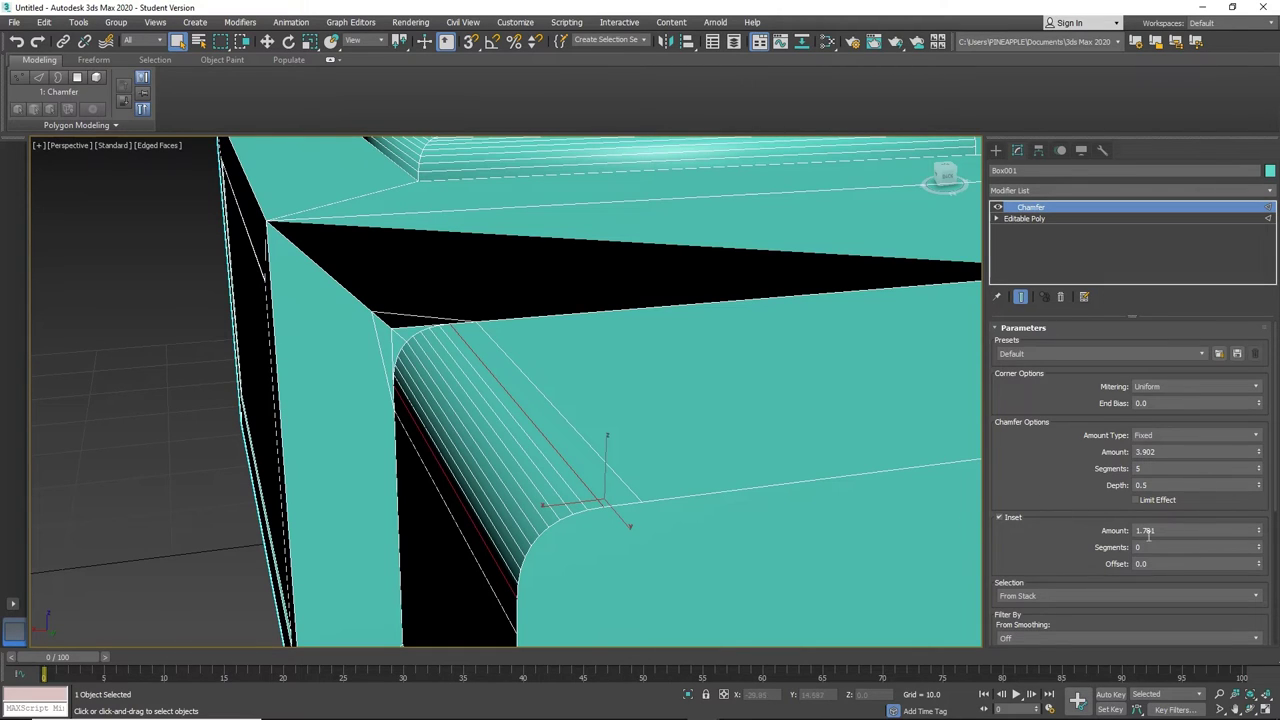
left_click(1259, 545)
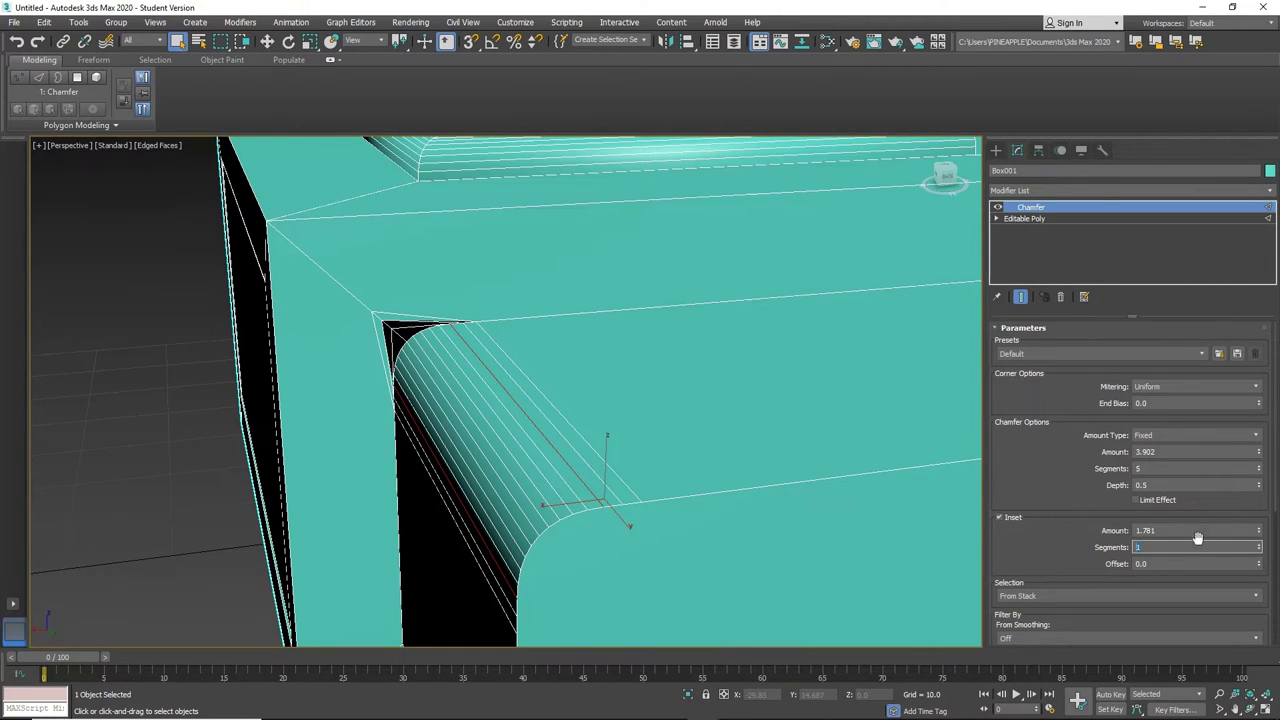
left_click(999, 517)
Step: Collapse the pedestal's Chamfer modifier into the mesh by converting the object to an Editable Poly
scroll(731, 451, "down", 5)
middle_click_drag(540, 440, 616, 432, "alt")
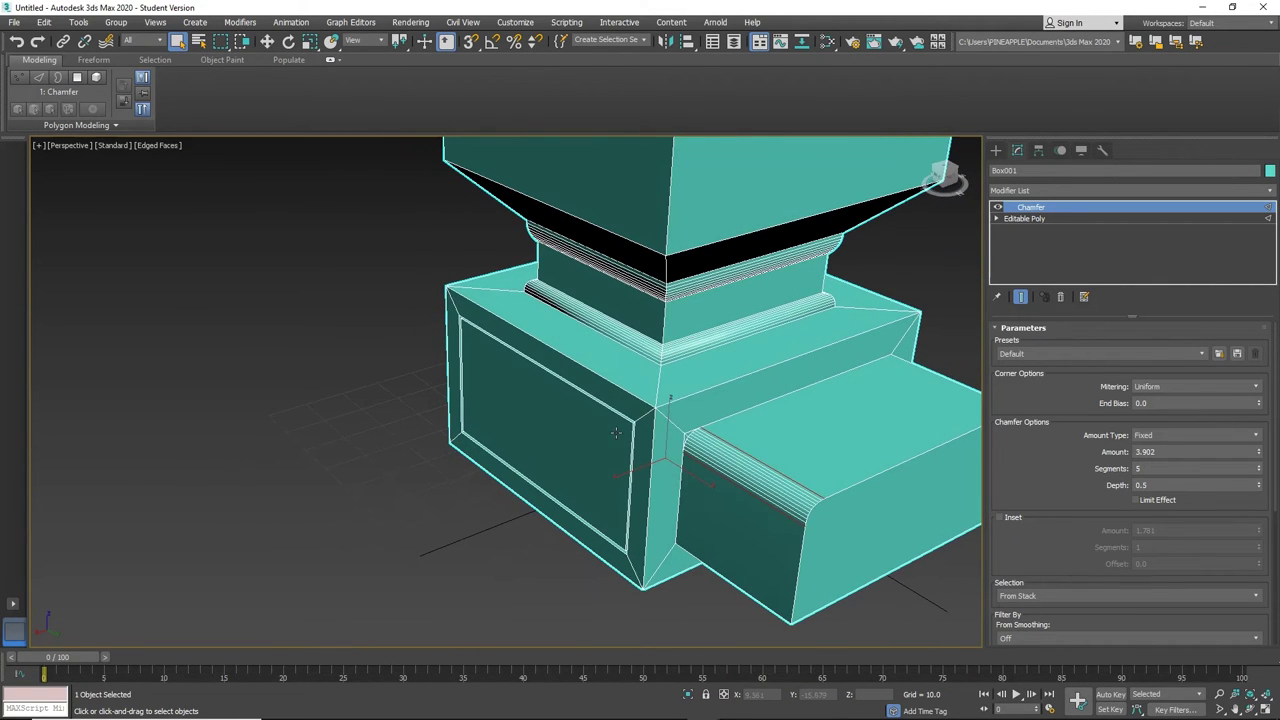
right_click(519, 449)
mouse_move(590, 583)
left_click(680, 592)
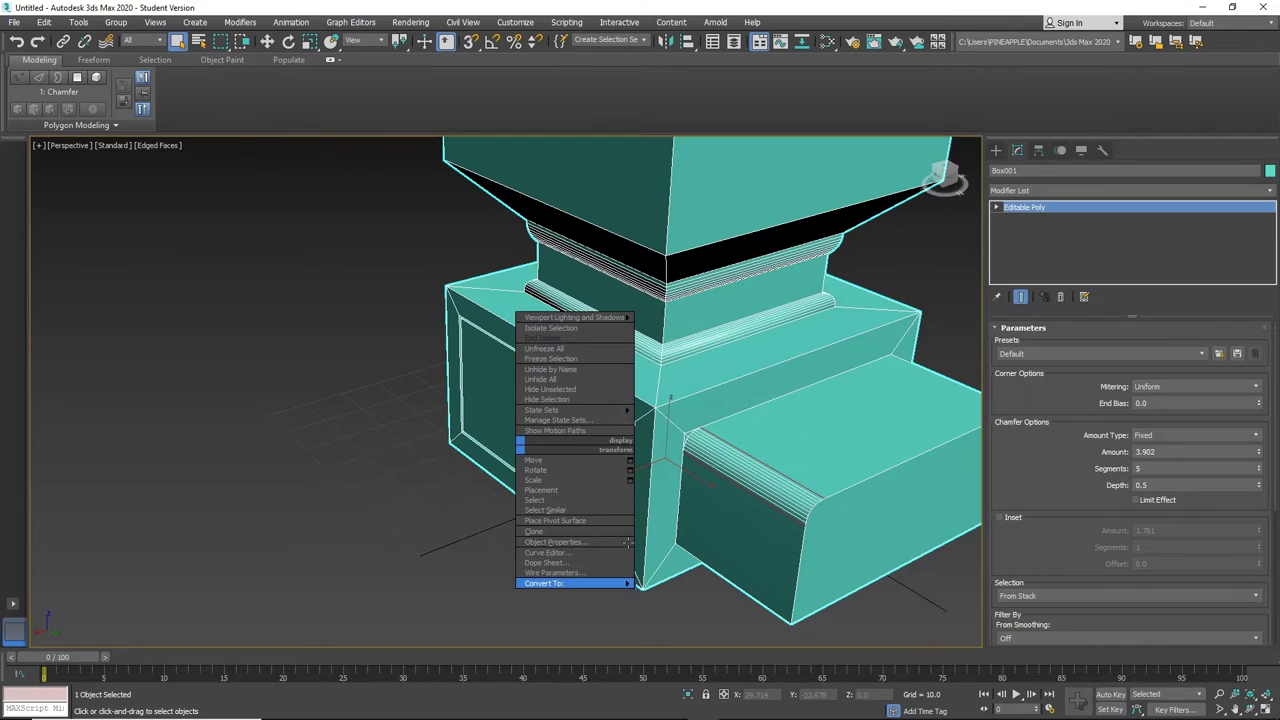
Step: Select the recessed polygon on the pedestal's top, grow the selection to include the groove faces, and convert it to an edge selection
middle_click_drag(628, 543, 549, 525, "alt")
scroll(602, 517, "up", 2)
scroll(562, 527, "down", 2)
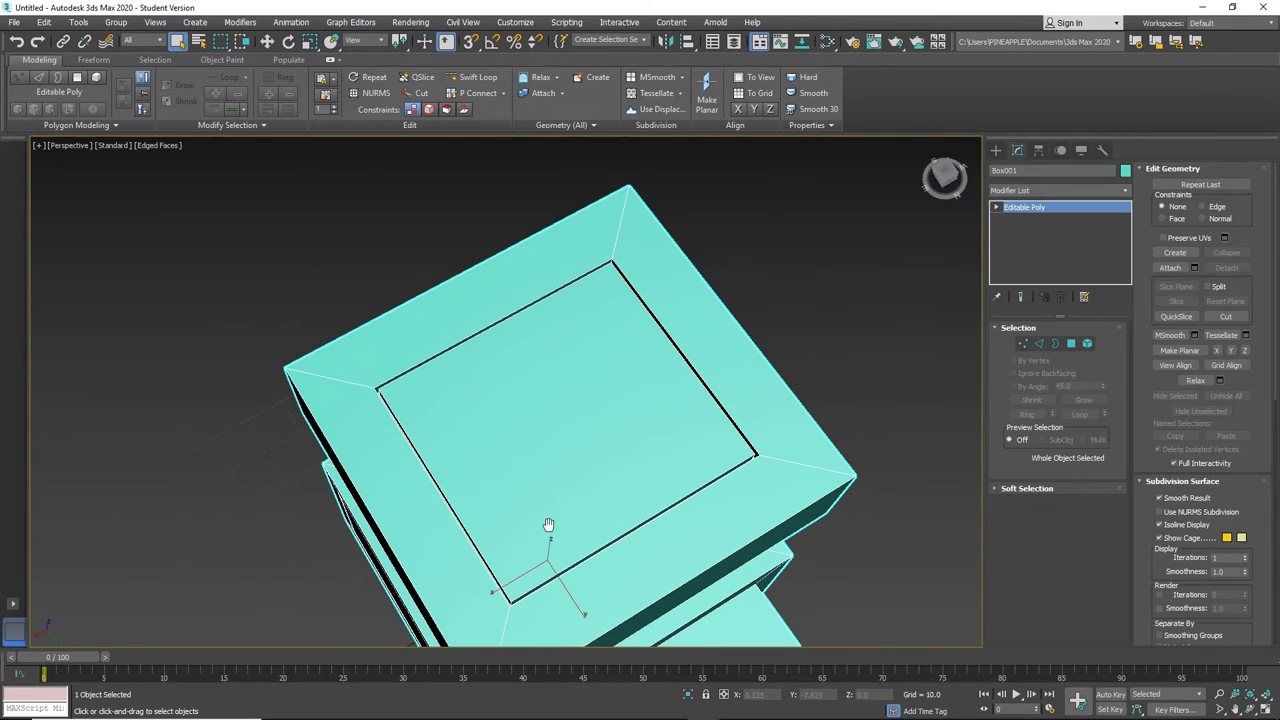
left_click(1070, 346)
left_click(637, 418)
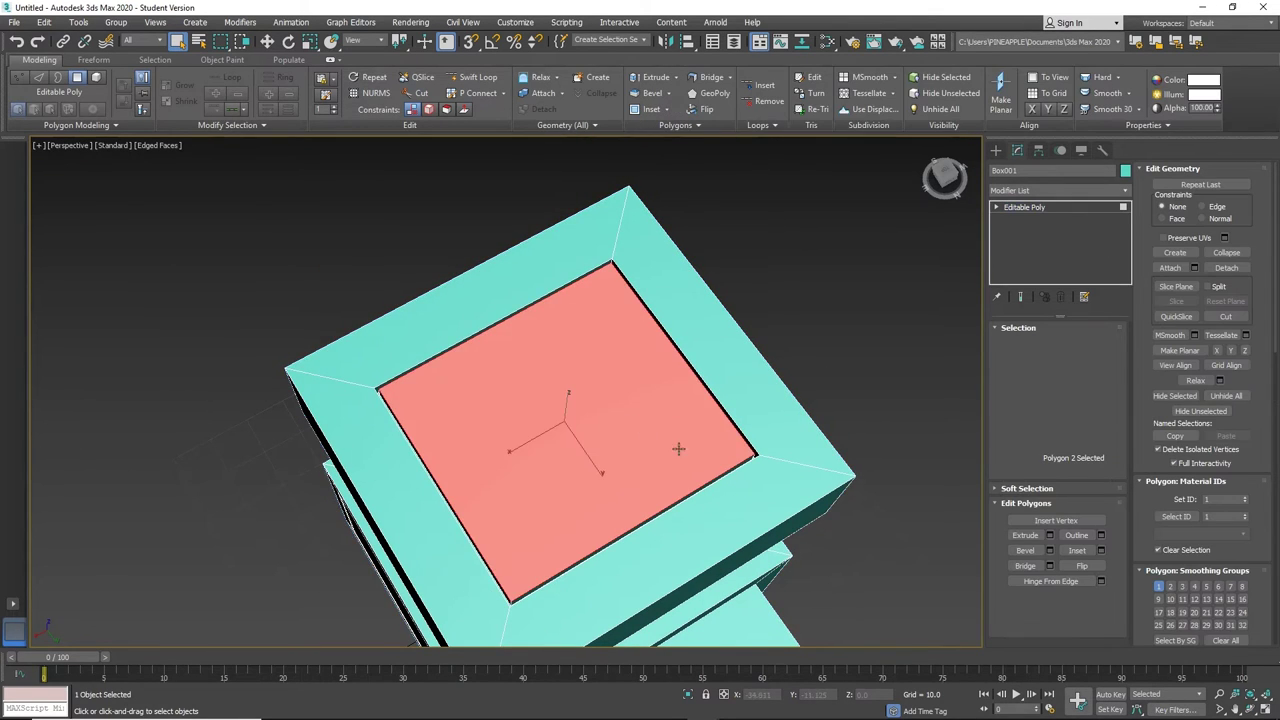
middle_click_drag(678, 449, 644, 443, "alt")
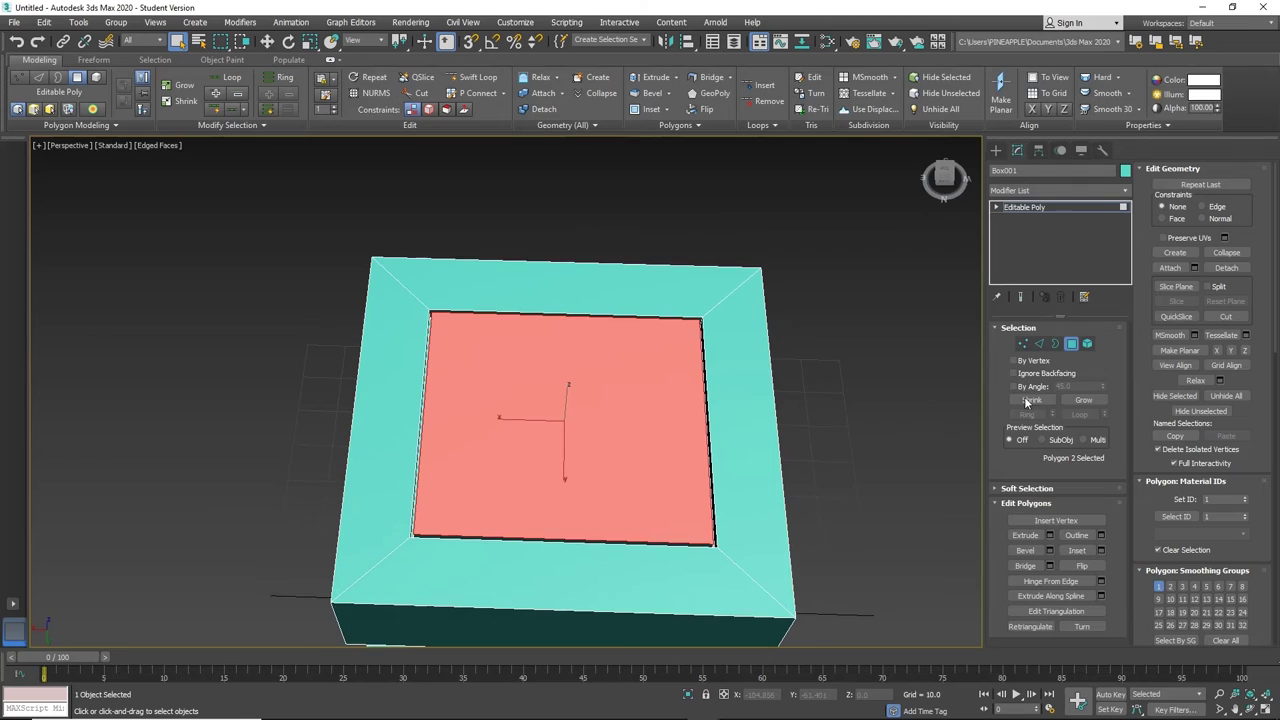
left_click(1082, 402)
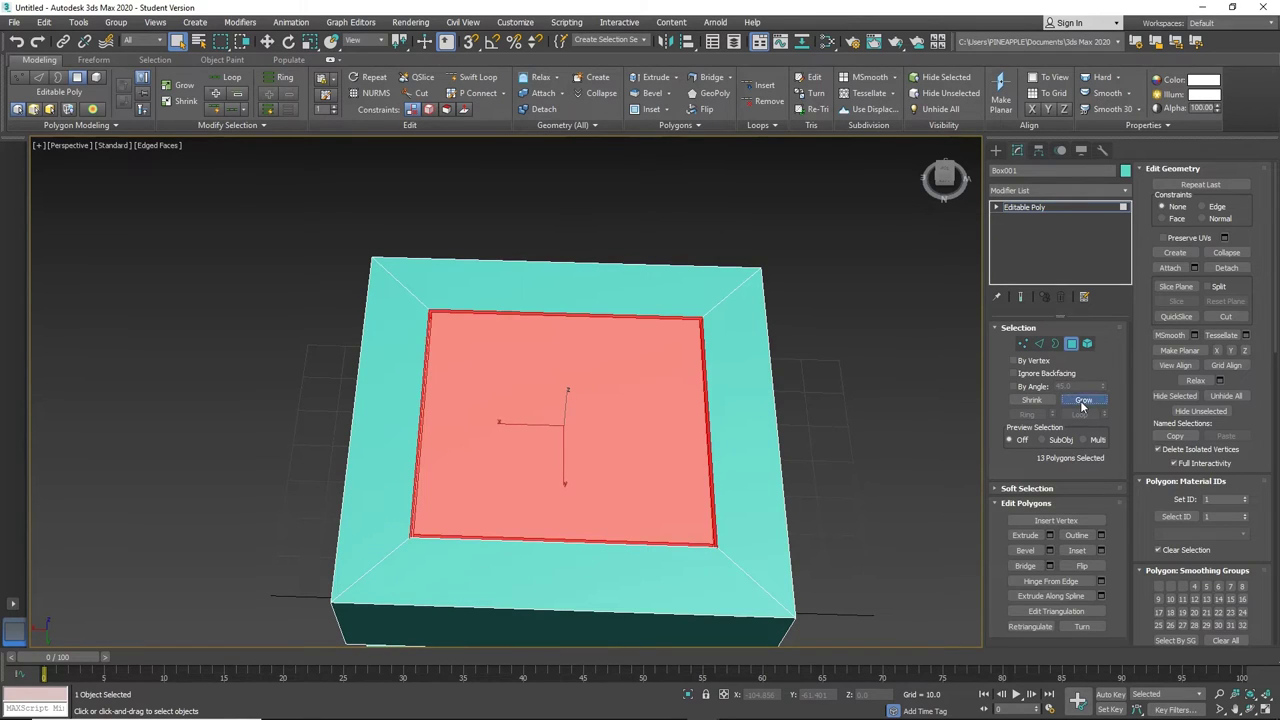
left_click(1040, 345)
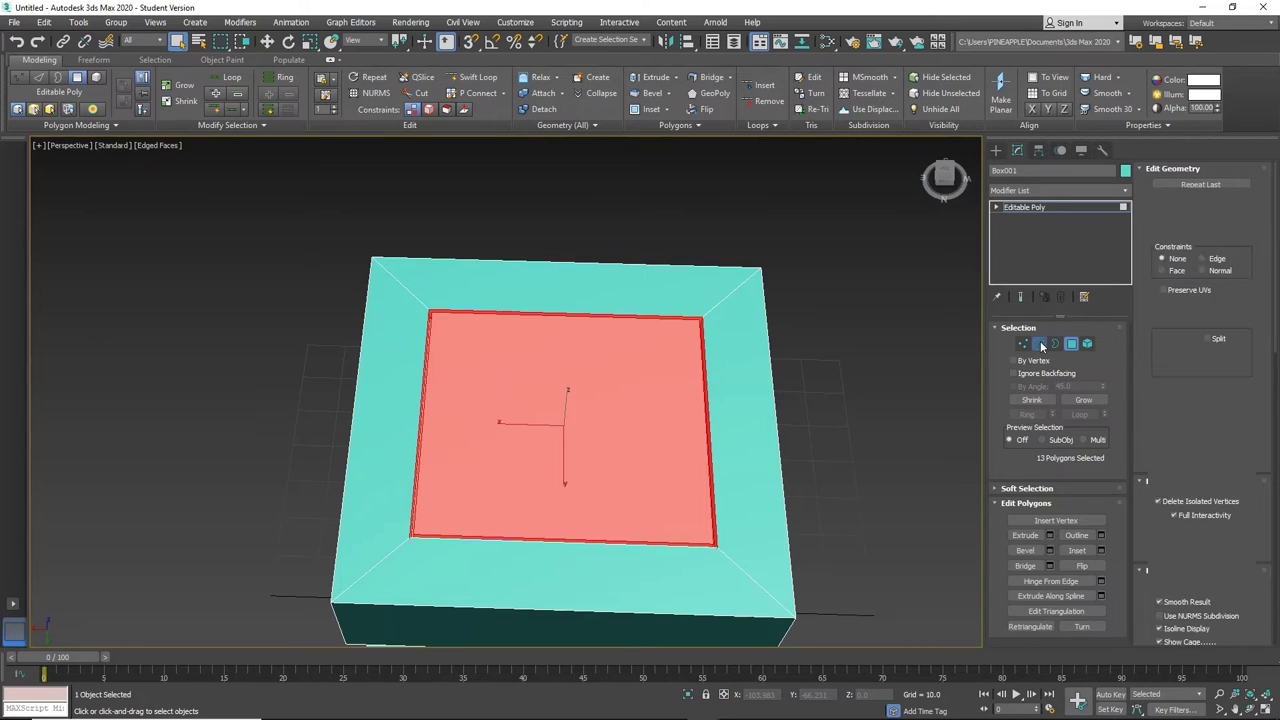
Step: Add a Chamfer modifier to the selected edges of the groove around the pedestal's top panel
middle_click_drag(634, 500, 611, 478, "alt")
scroll(611, 477, "up", 4)
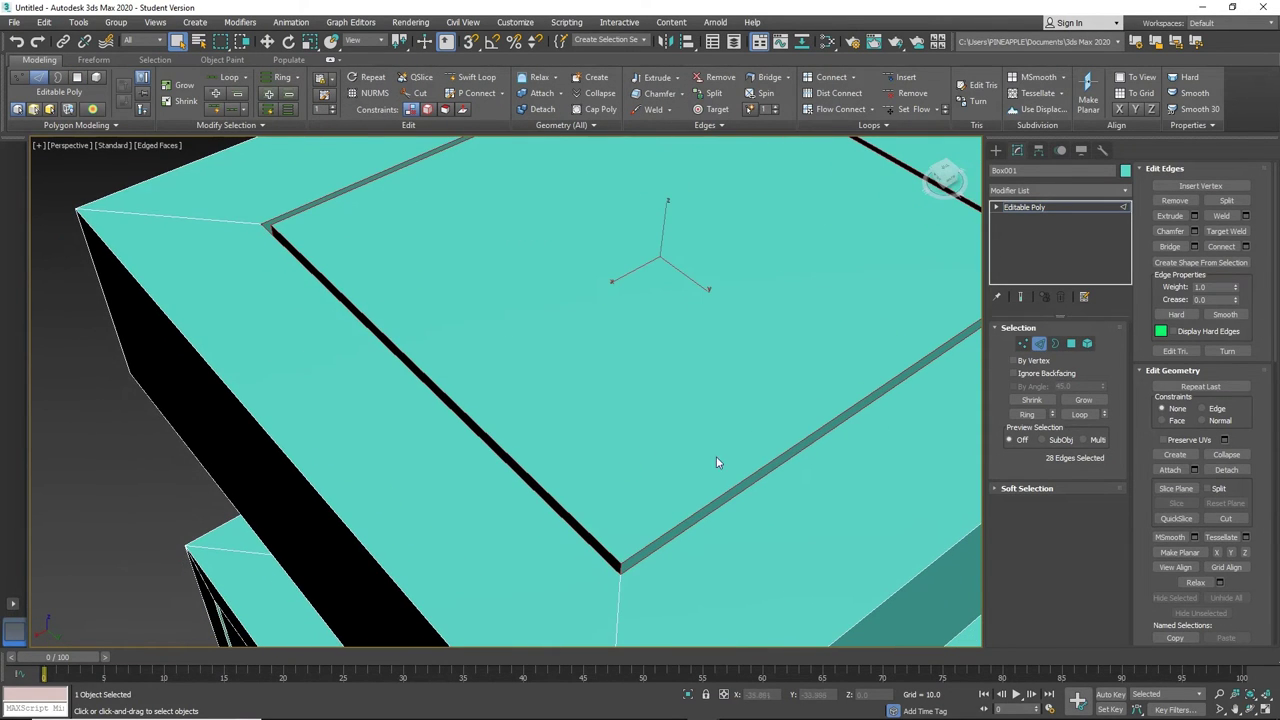
left_click(1033, 191)
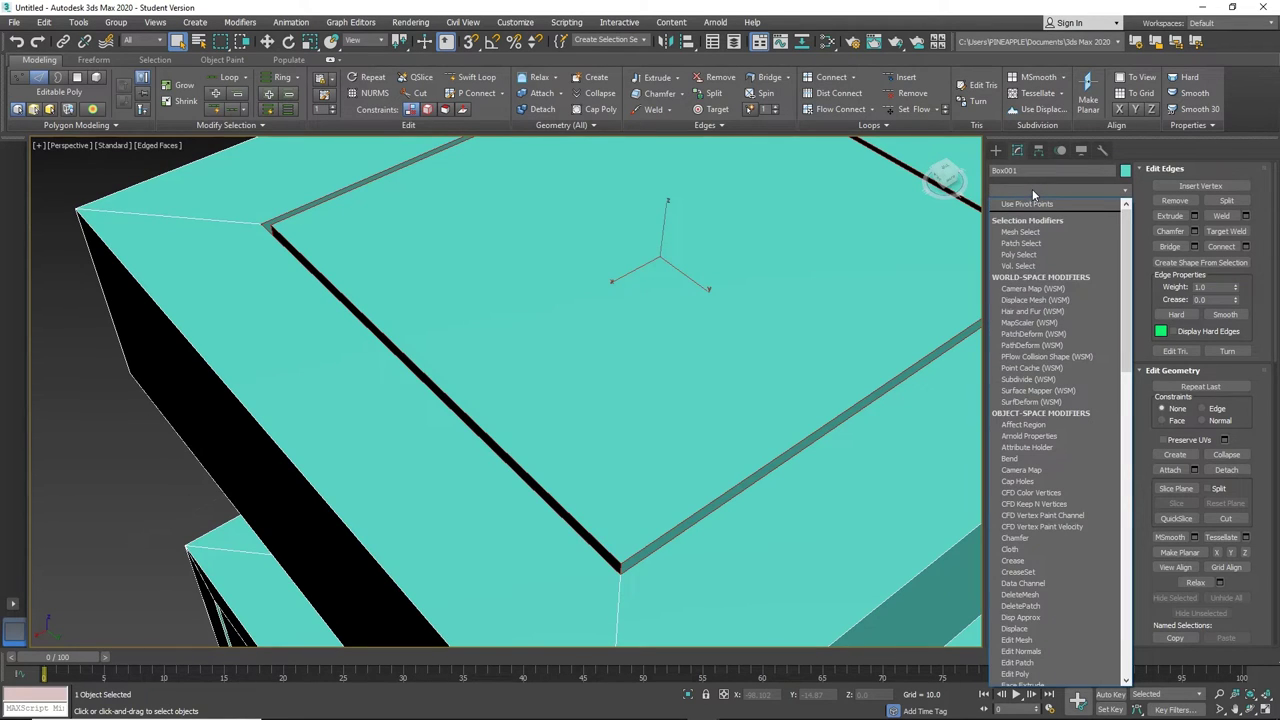
scroll(1032, 215, "down", 2)
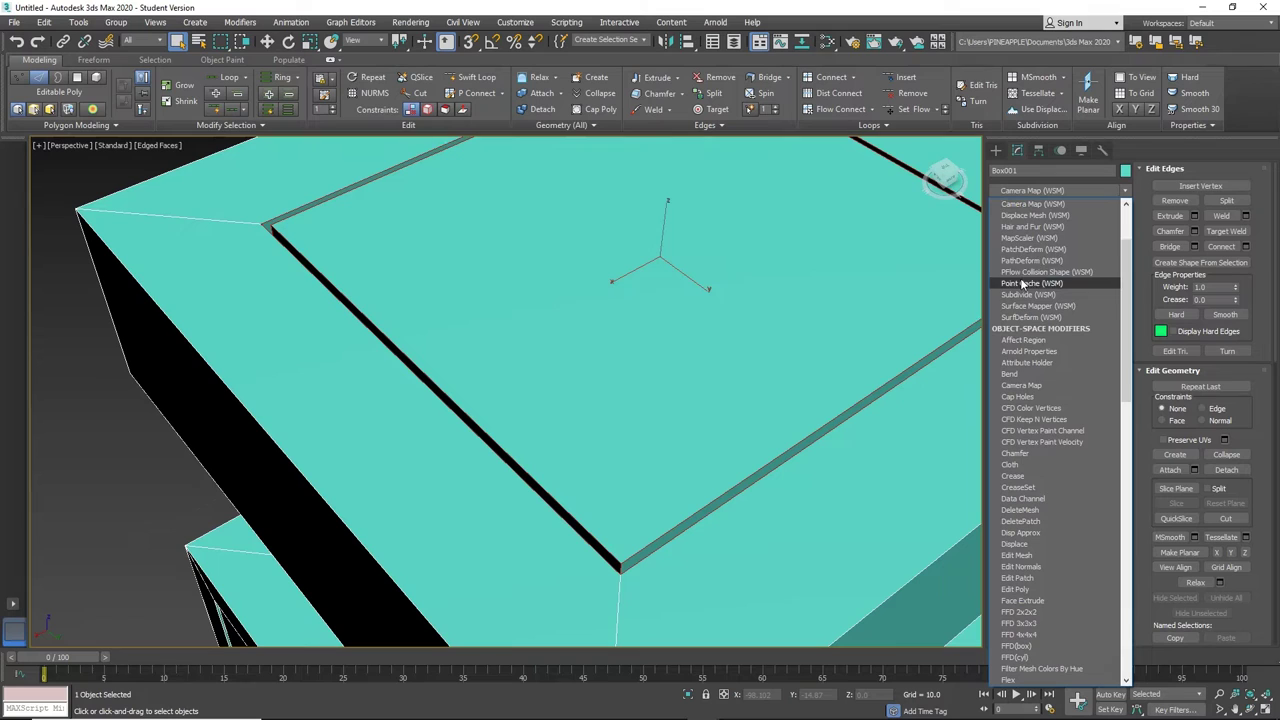
left_click(1015, 453)
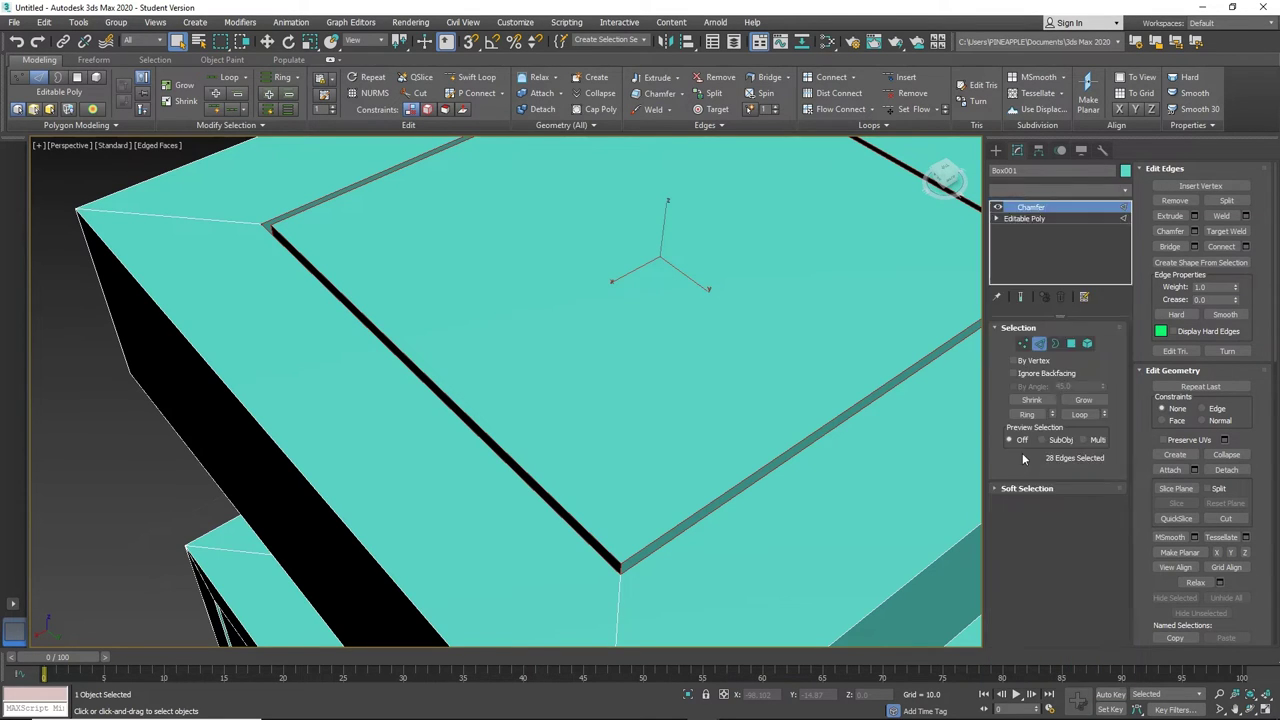
Step: Set the top groove's chamfer to 2 segments and an amount of 0.61
middle_click_drag(722, 472, 840, 396, "alt")
scroll(785, 425, "up", 2)
scroll(776, 454, "up", 2)
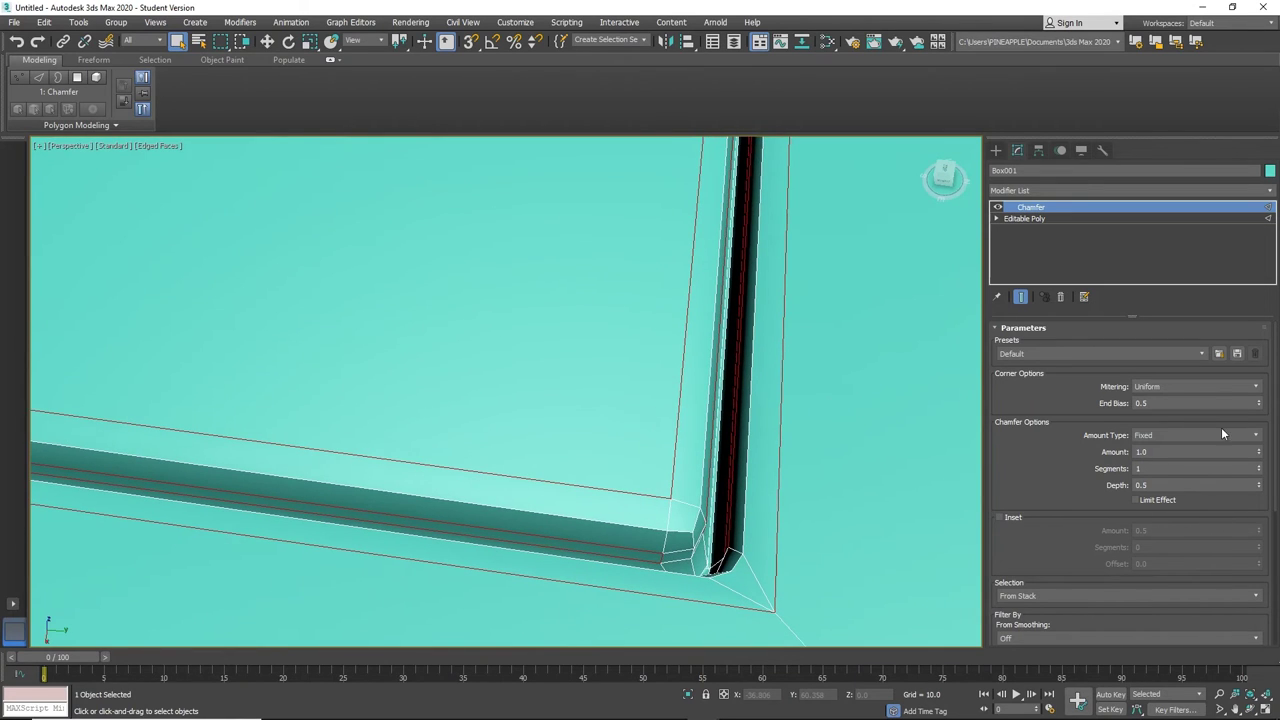
left_click(1259, 467)
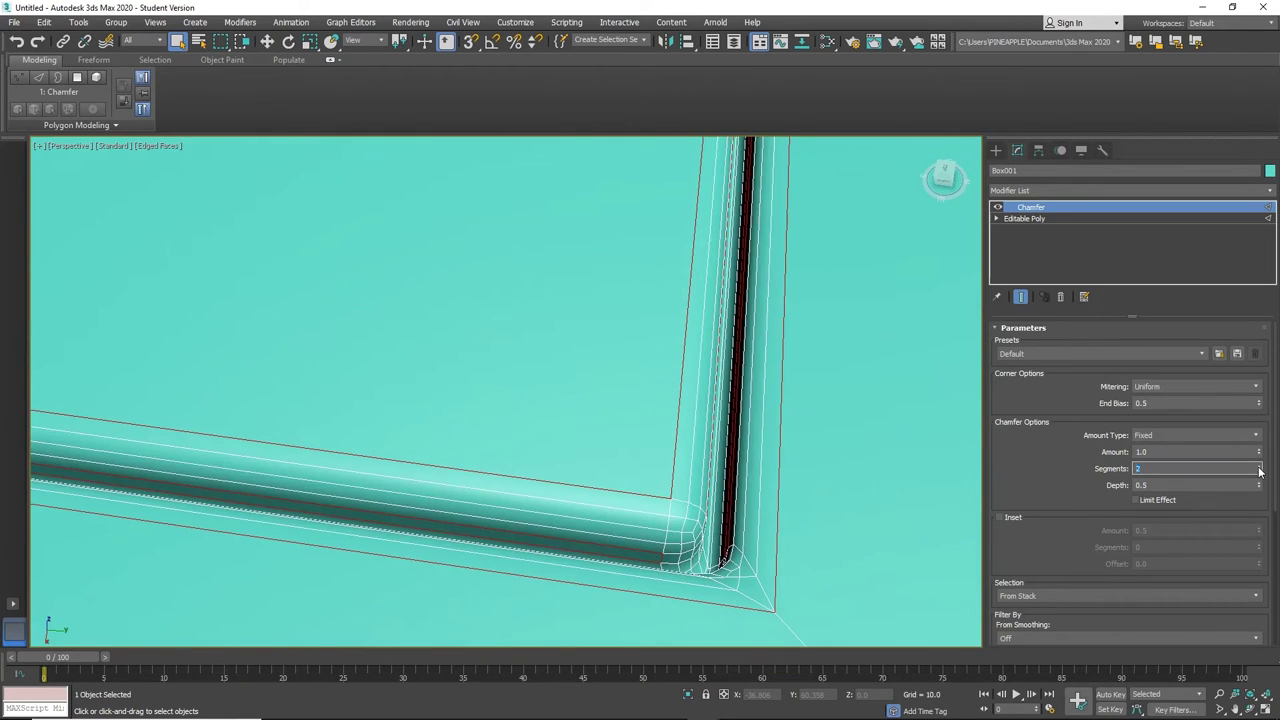
left_click(1259, 467)
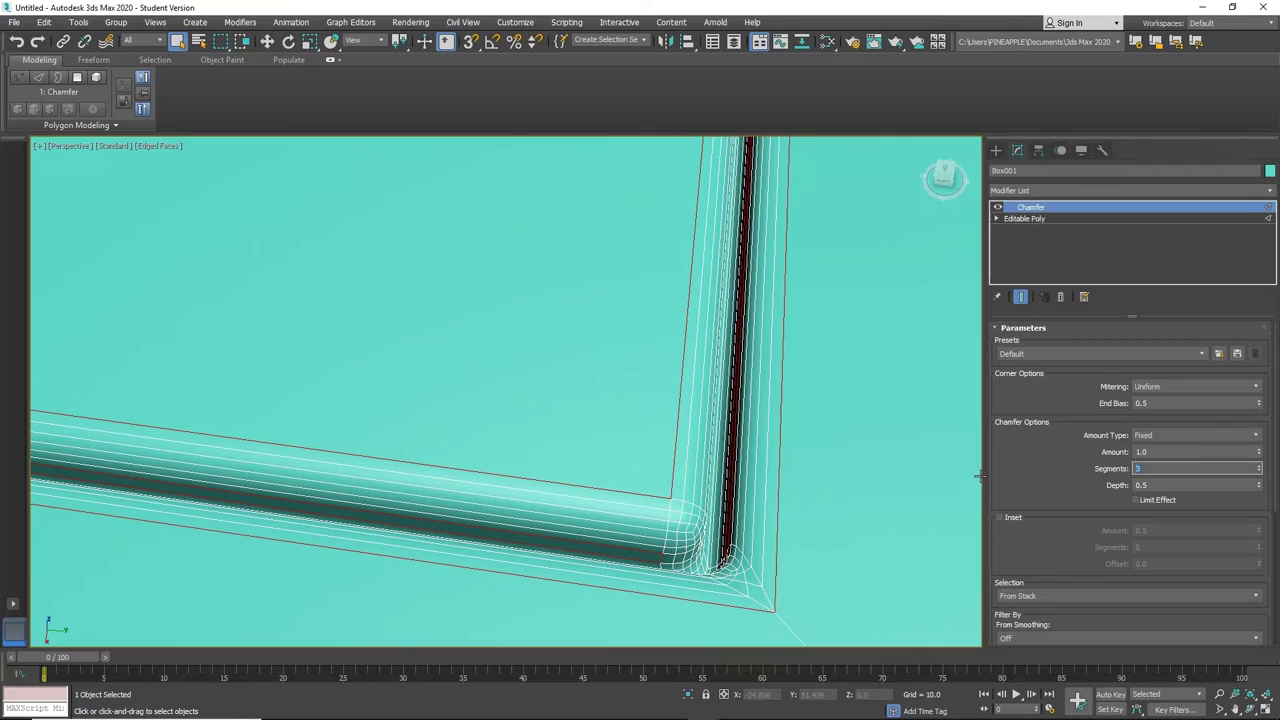
left_click(1259, 474)
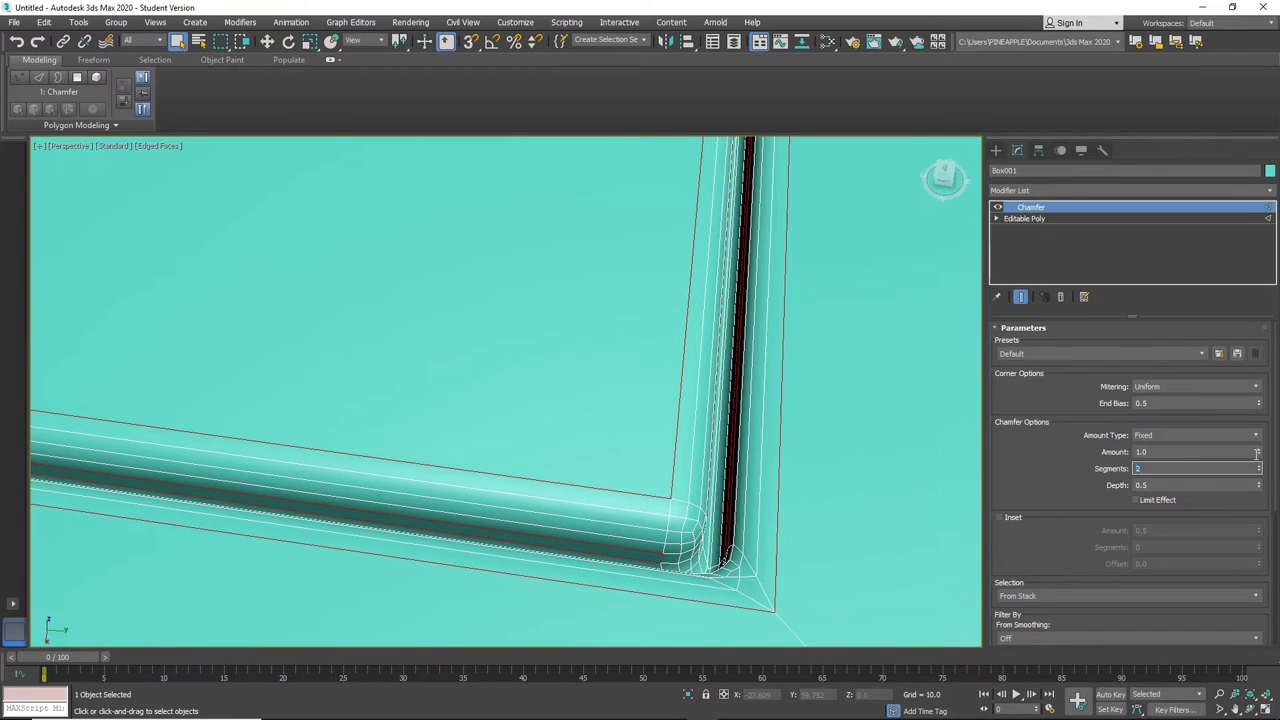
left_click_drag(1260, 456, 1258, 464)
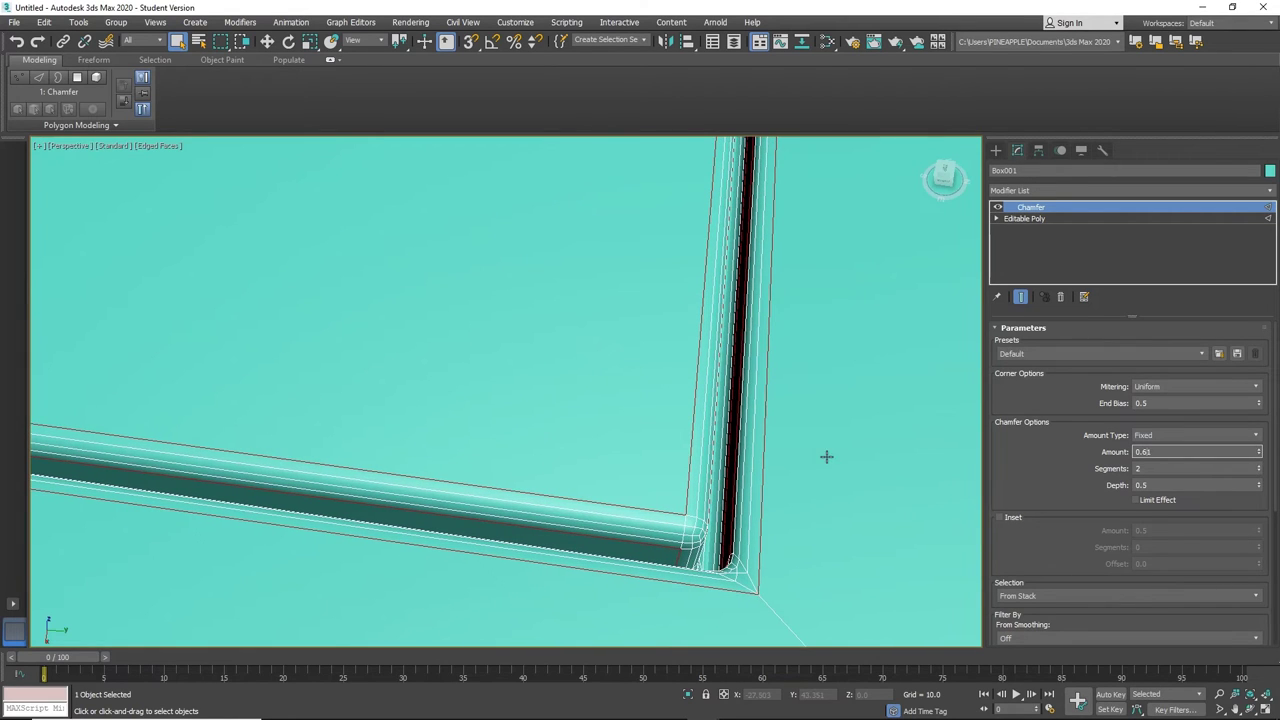
Step: Enable the inset on the top groove's chamfer and set its amount to 0.227
middle_click_drag(826, 456, 880, 372)
scroll(823, 411, "down", 3)
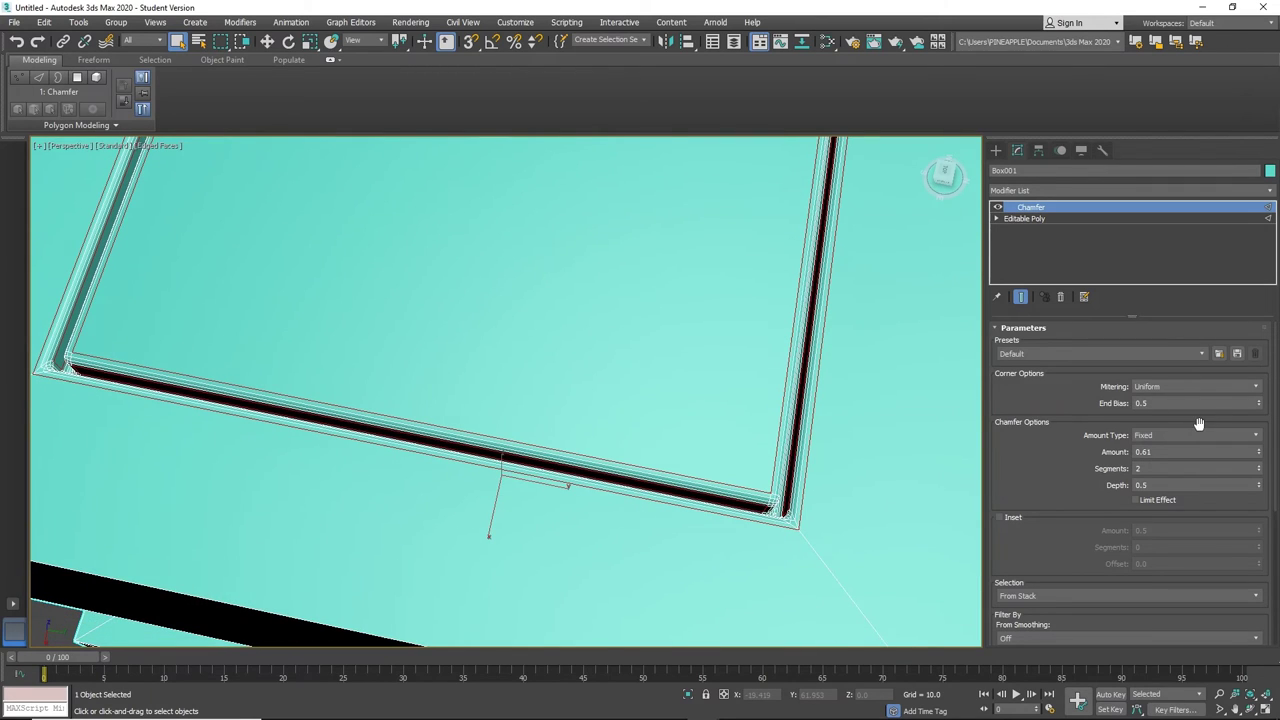
left_click_drag(1259, 406, 1258, 412)
left_click(999, 517)
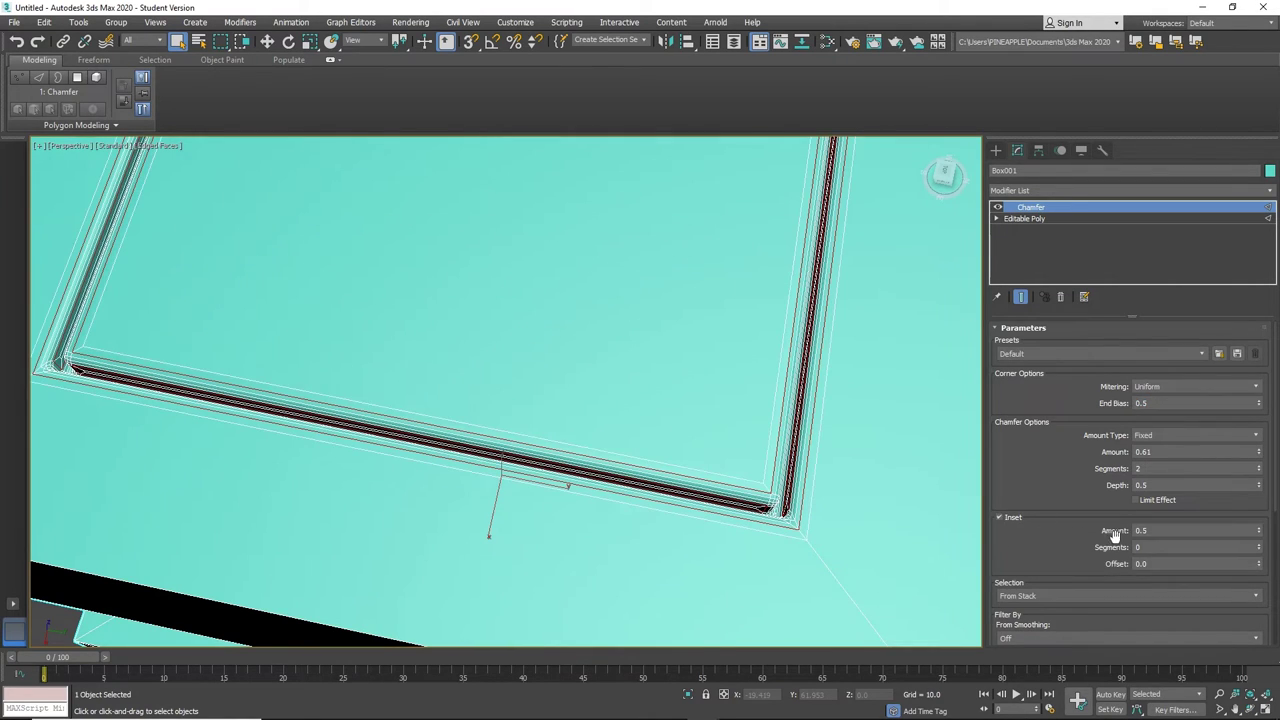
left_click_drag(1259, 531, 1258, 559)
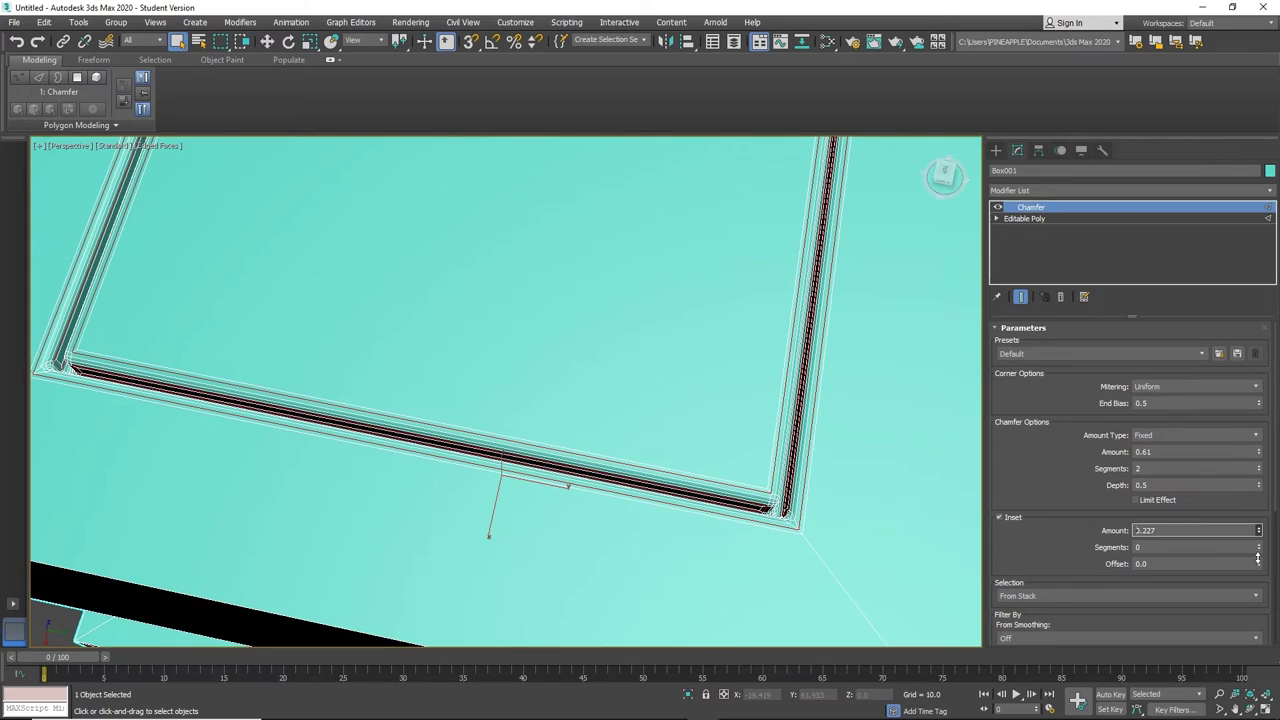
scroll(790, 560, "down", 3)
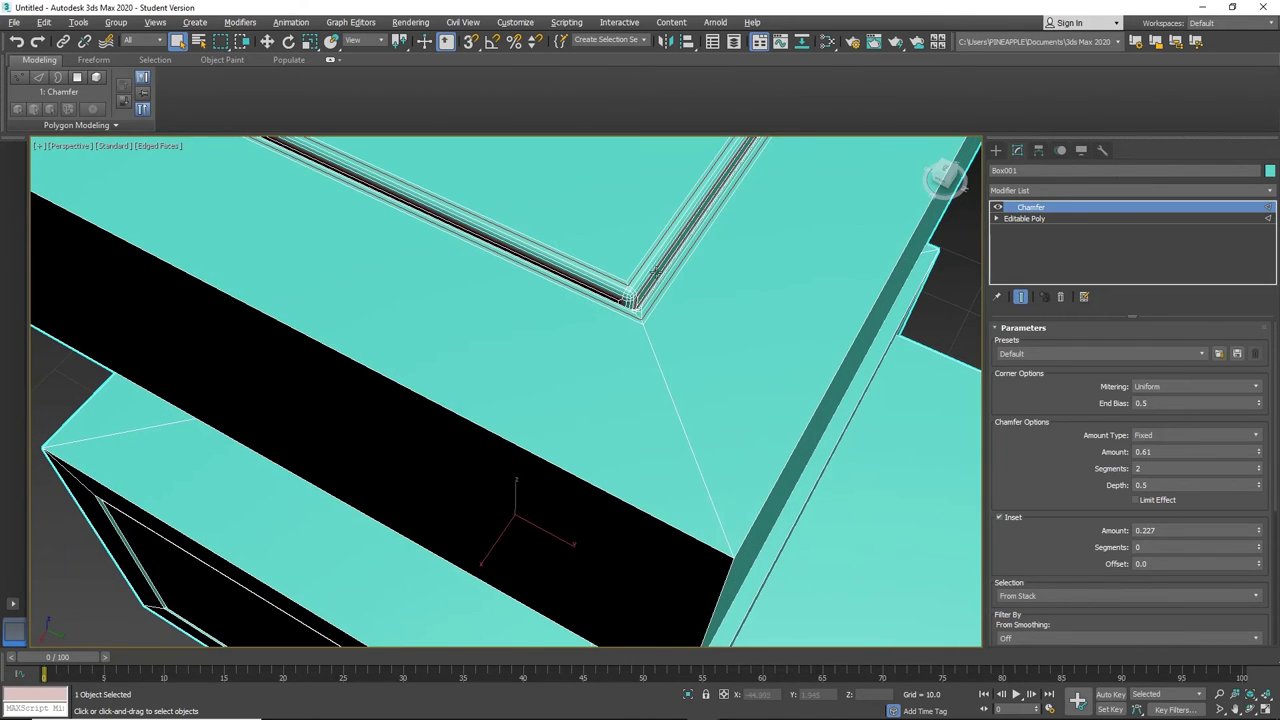
Step: Examine the chamfered corner of the pedestal's top groove up close and from several angles
scroll(607, 270, "up", 3)
middle_click_drag(607, 270, 511, 311, "alt")
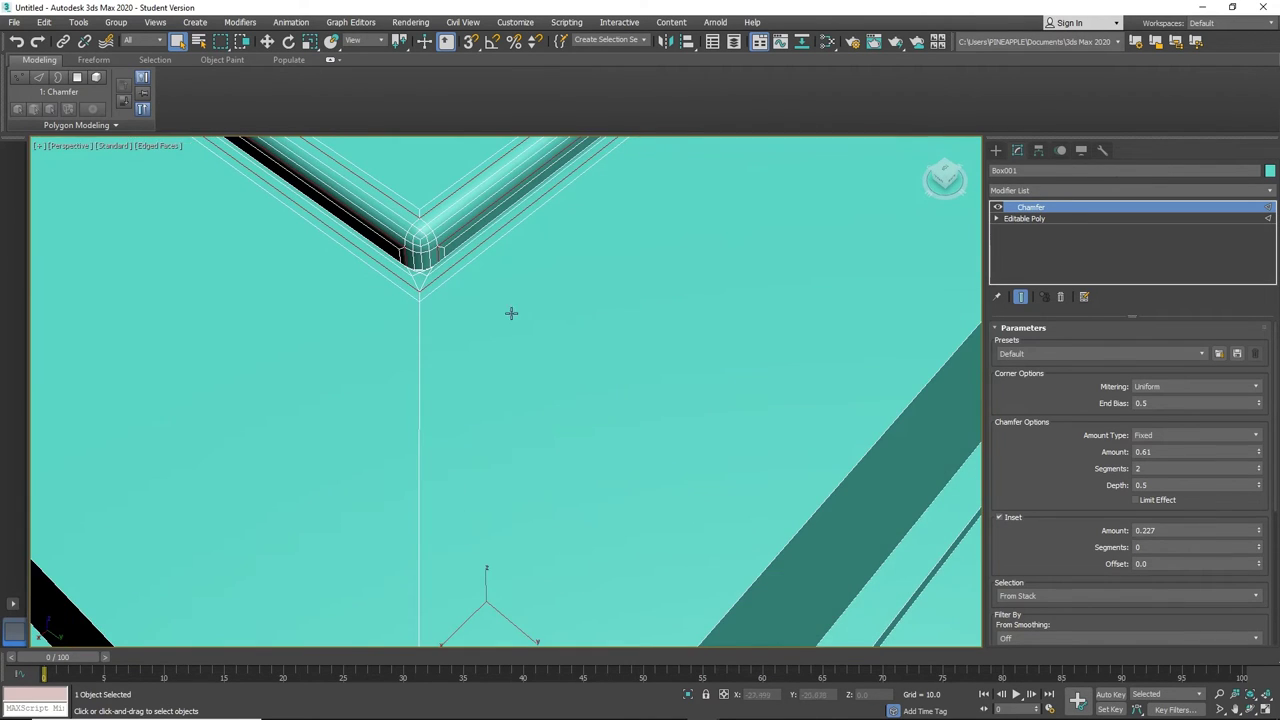
middle_click_drag(415, 289, 676, 368)
scroll(669, 403, "up", 3)
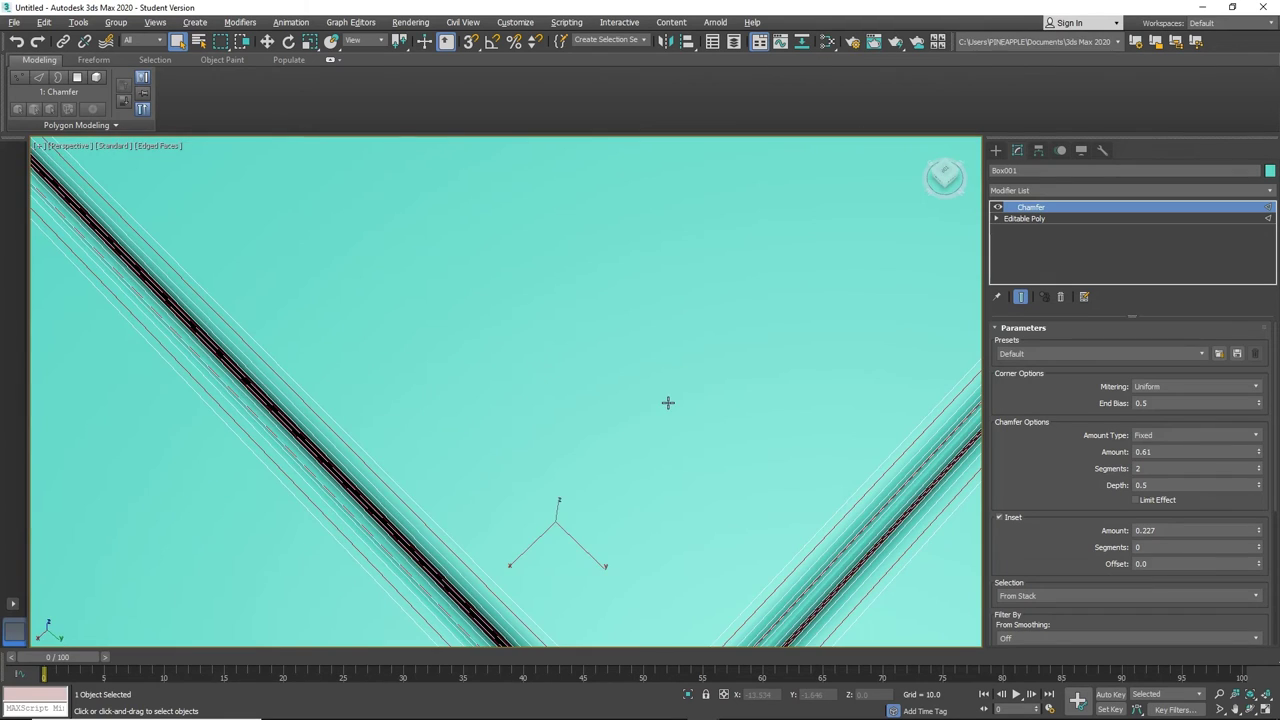
middle_click_drag(657, 487, 680, 263)
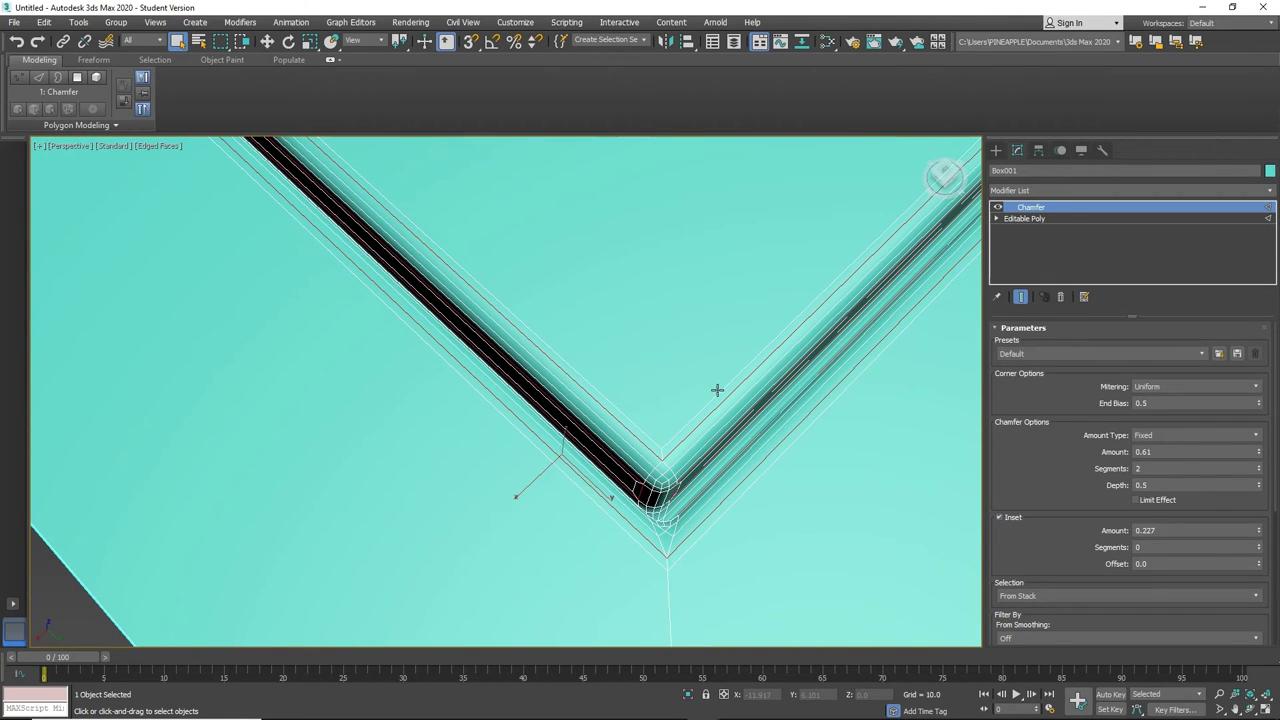
scroll(676, 401, "down", 2)
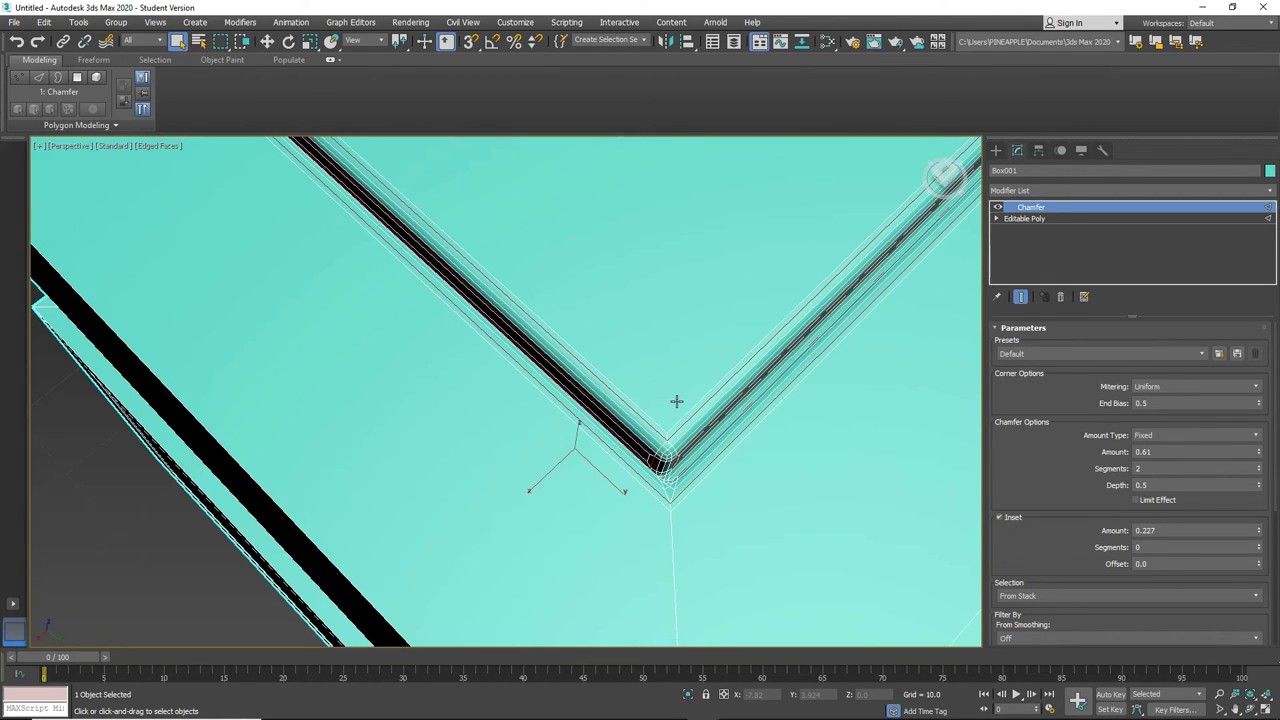
scroll(587, 489, "down", 3)
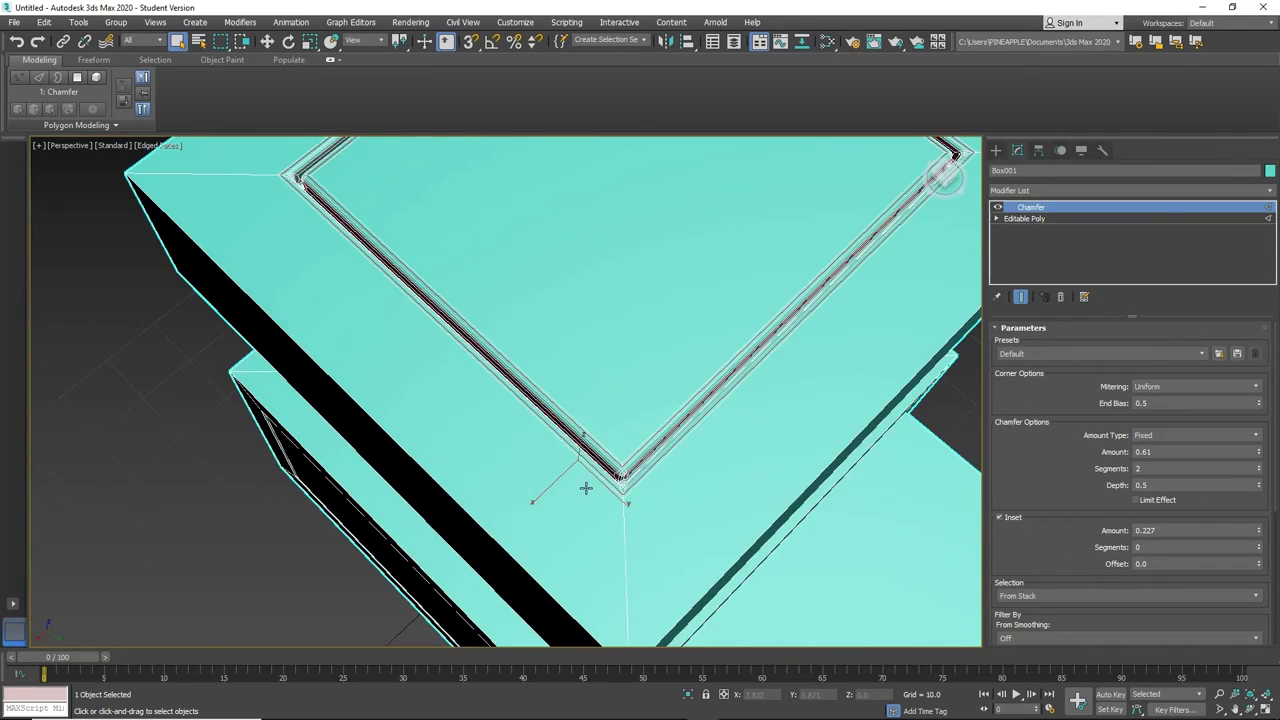
middle_click_drag(559, 473, 606, 468, "alt")
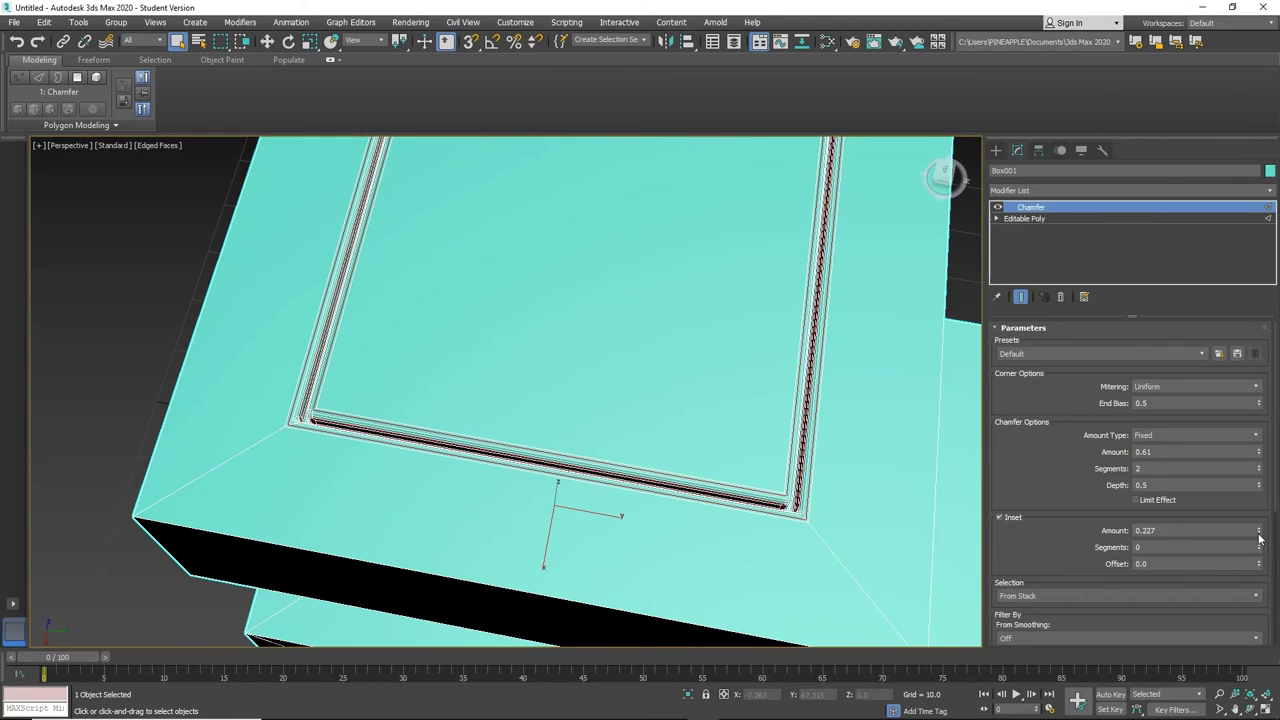
Step: Set the top groove chamfer's inset amount to 0.197 and save the settings as a chamfer preset named panels1
left_click_drag(1259, 537, 1258, 532)
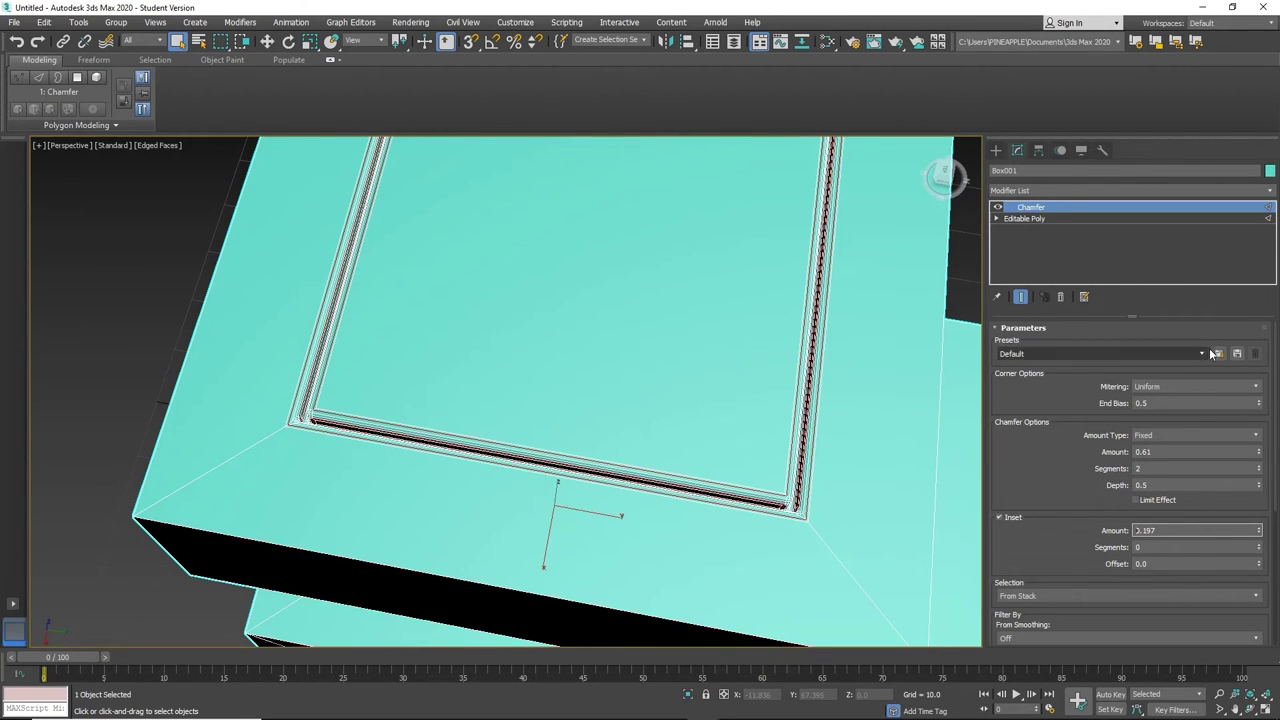
left_click(1238, 355)
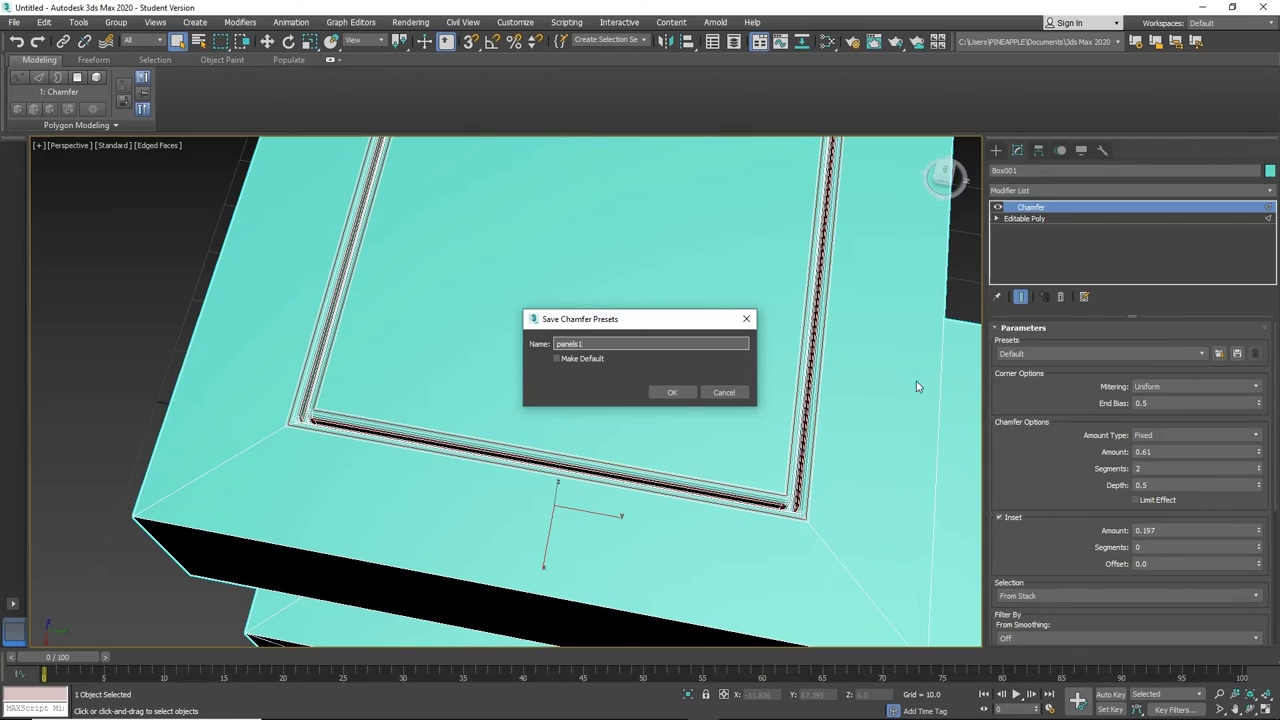
left_click(677, 397)
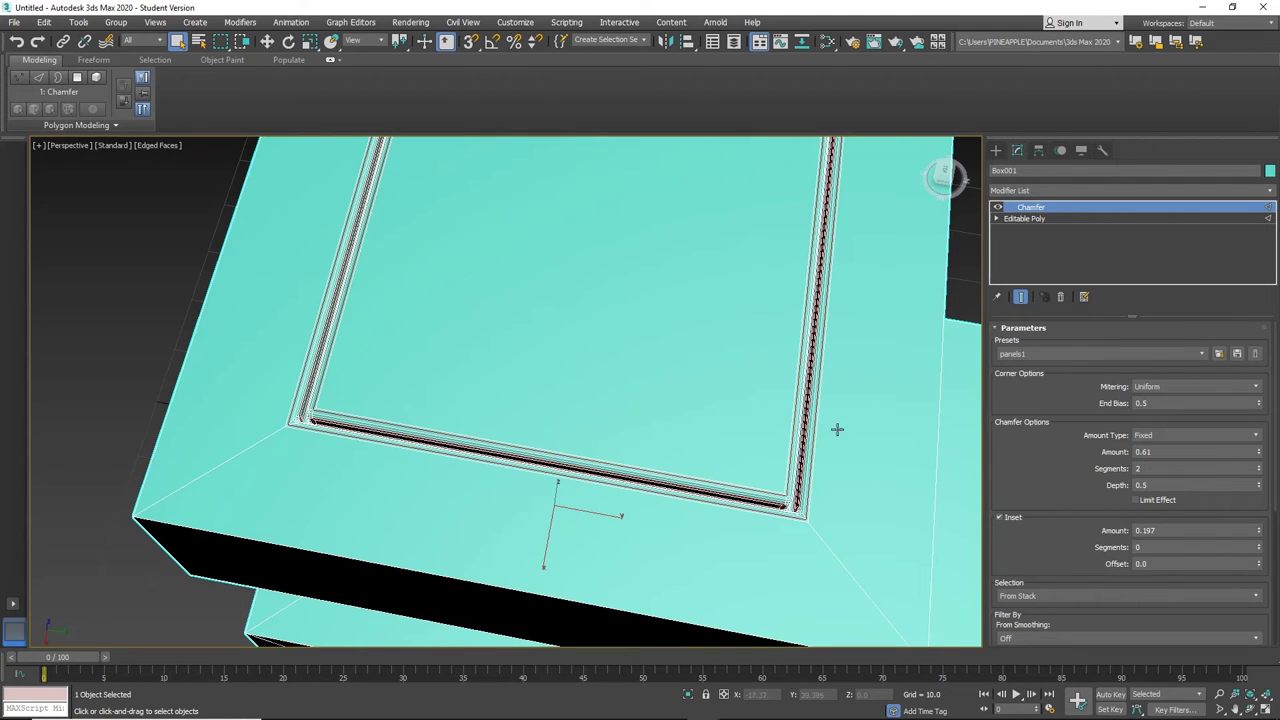
Step: Convert the pedestal to an Editable Poly to collapse the top groove's chamfer, and reselect the object
scroll(766, 434, "down", 5)
middle_click_drag(746, 469, 899, 410, "alt")
right_click(696, 429)
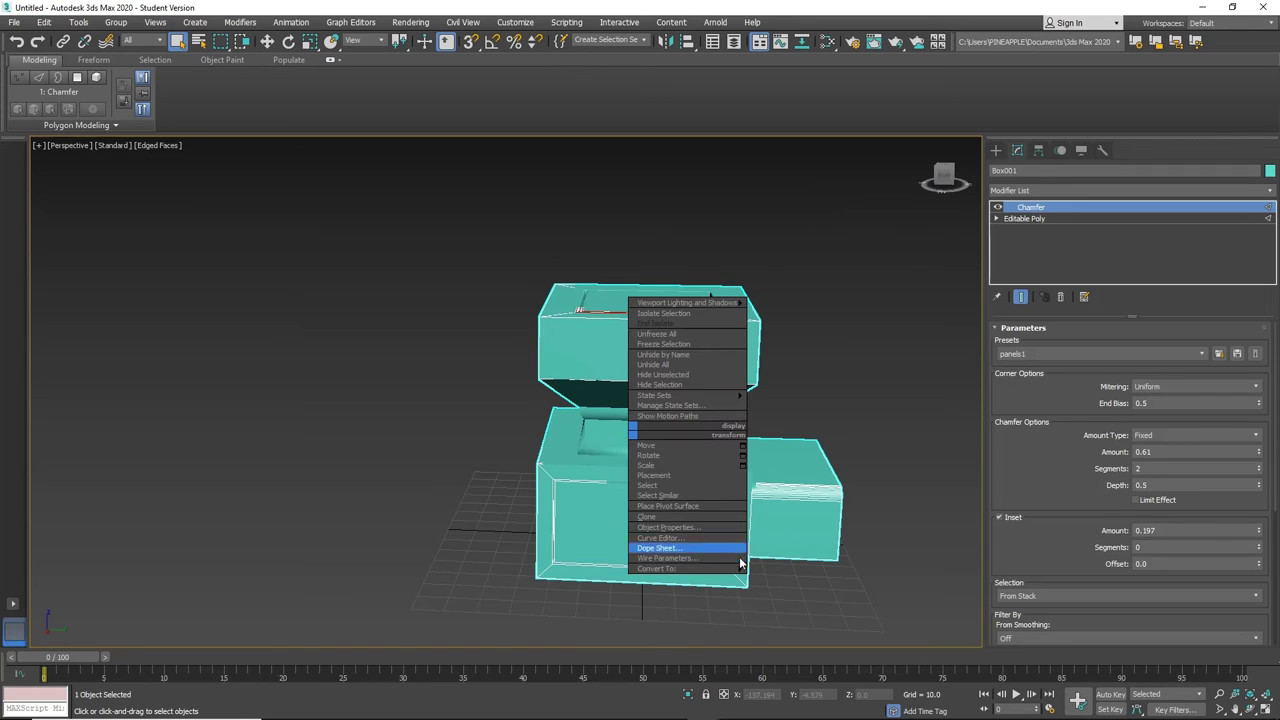
mouse_move(738, 574)
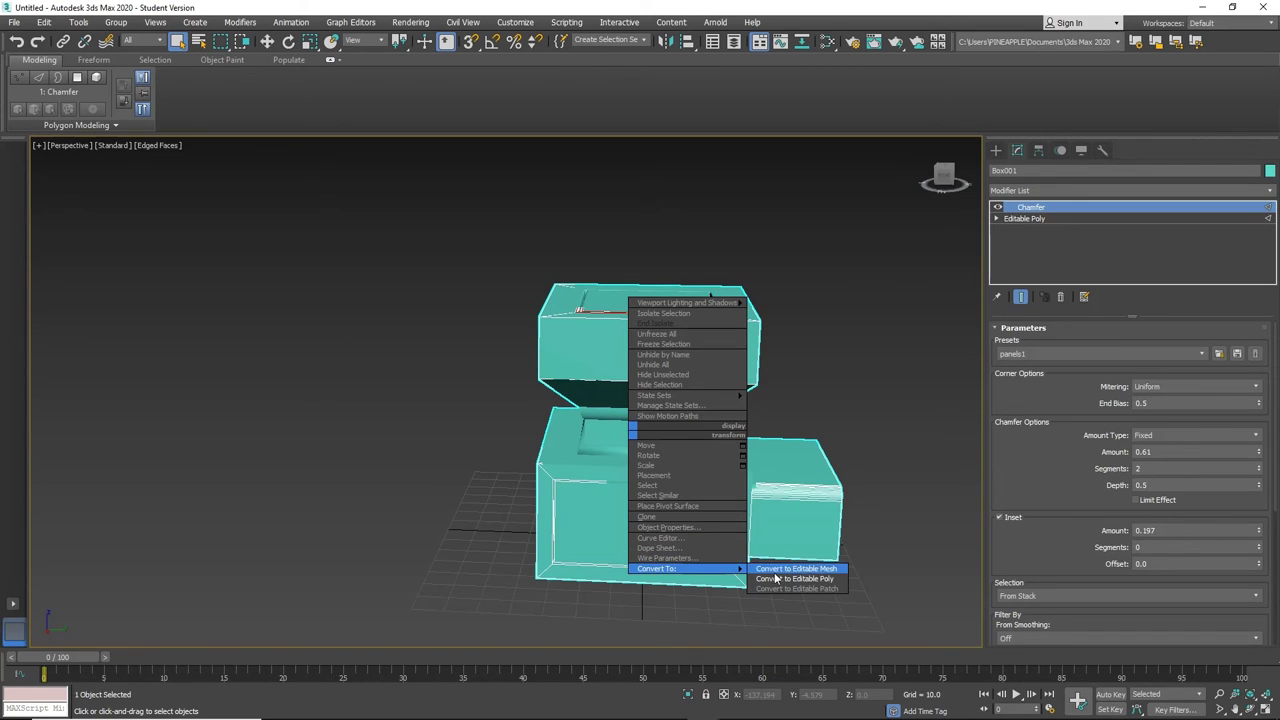
left_click(780, 579)
left_click(378, 549)
mouse_move(378, 549)
middle_mouse_down("alt")
mouse_move(410, 520)
mouse_move(390, 550)
middle_mouse_up("alt")
left_click(713, 514)
left_click(713, 514)
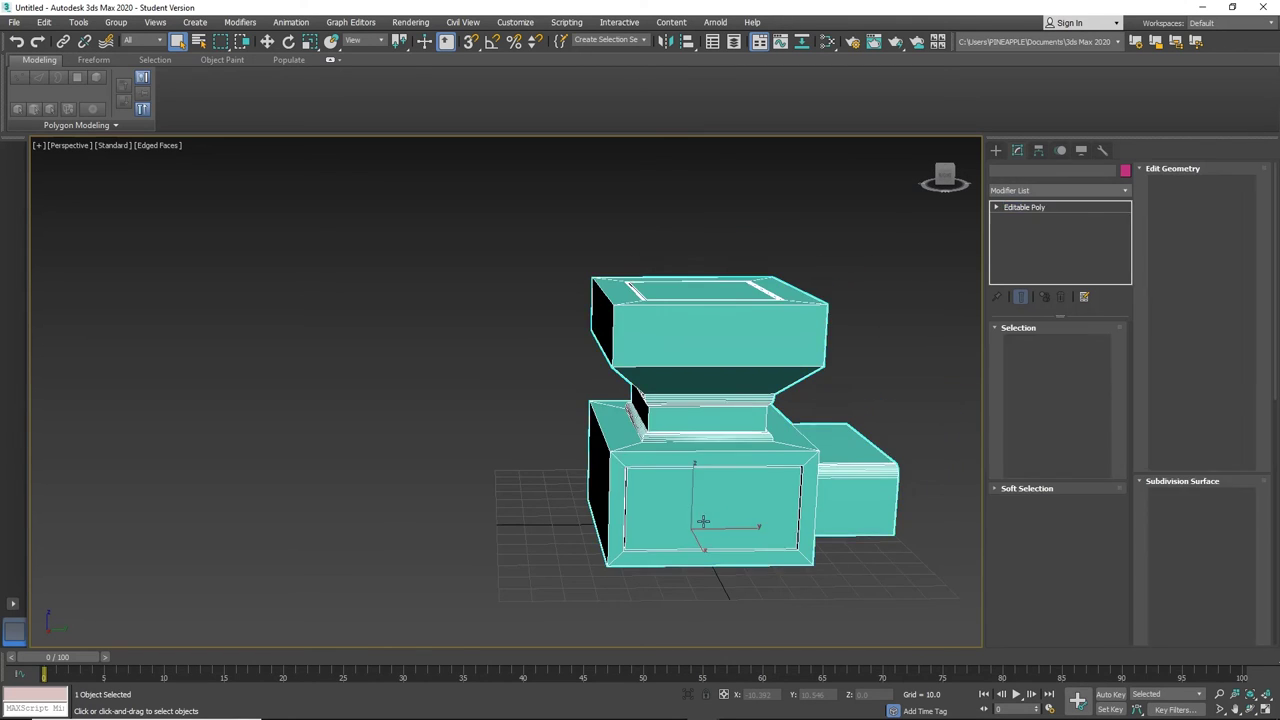
Step: Select the panel polygons on two opposite sides of the base, grow the selection over their grooves, and convert it to edges
middle_click_drag(690, 528, 665, 503, "alt")
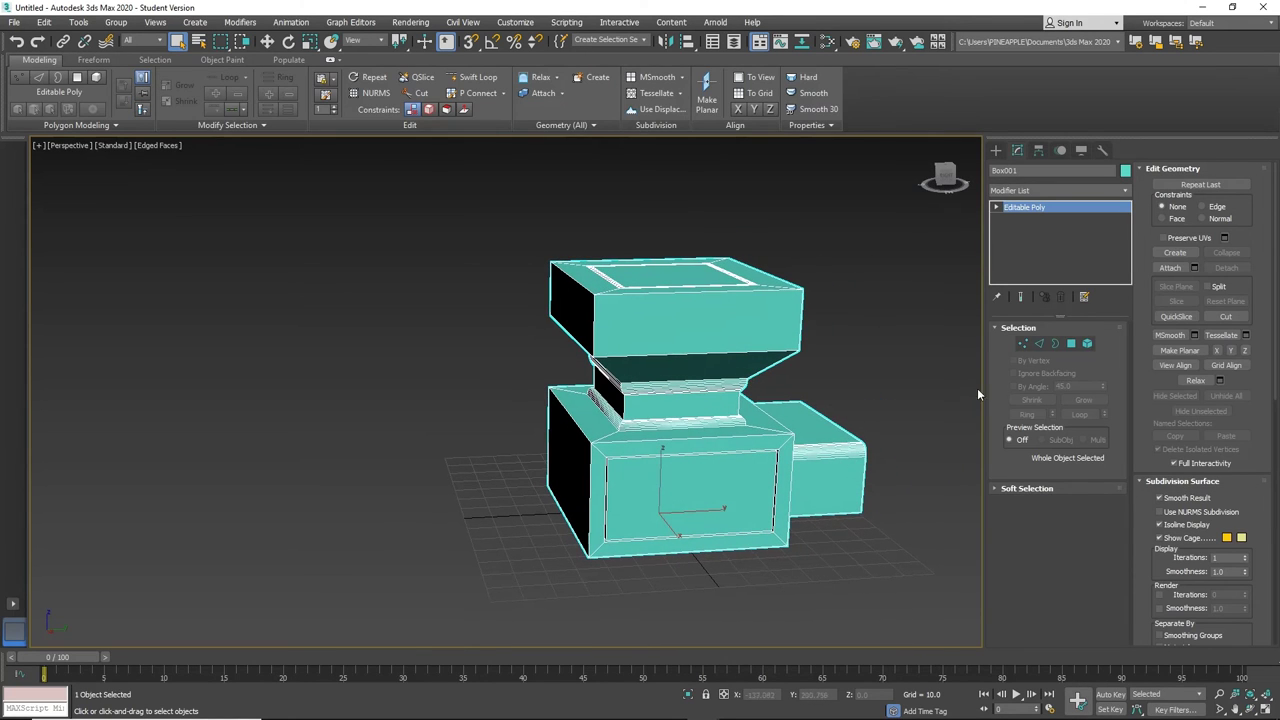
left_click(1071, 343)
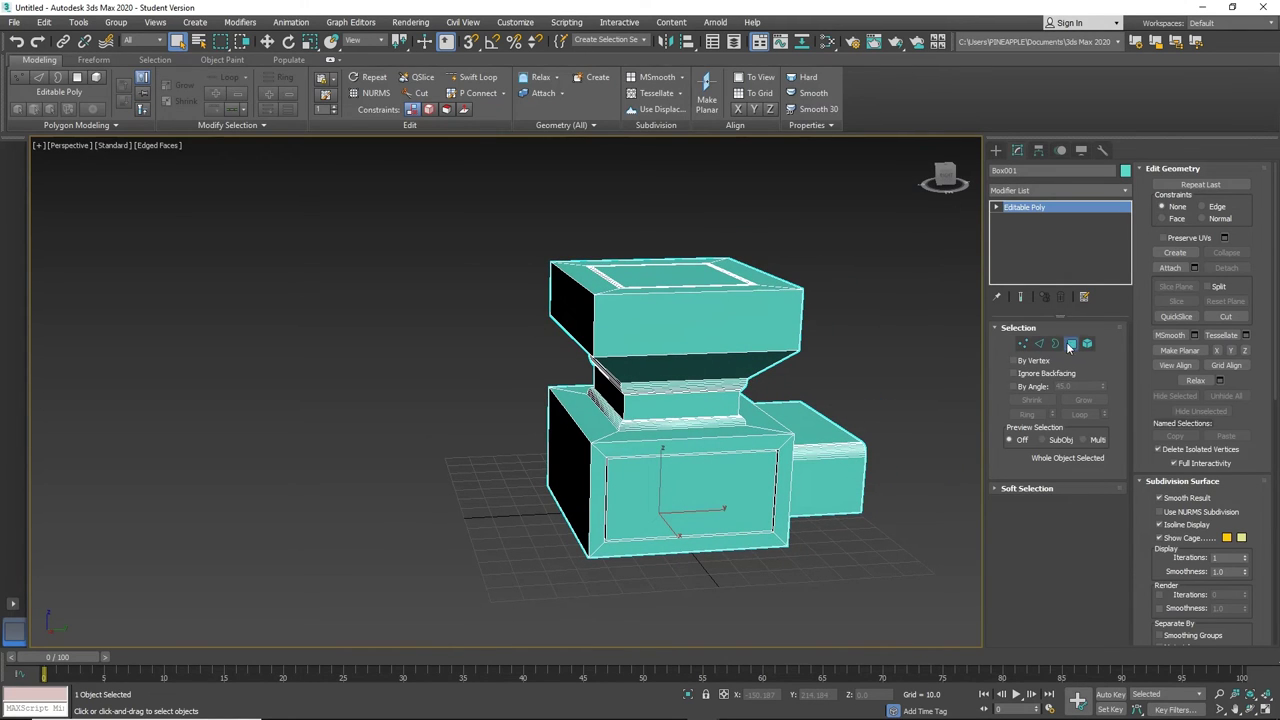
left_click(690, 490)
middle_click_drag(459, 547, 703, 528, "alt")
left_click(634, 554, "ctrl")
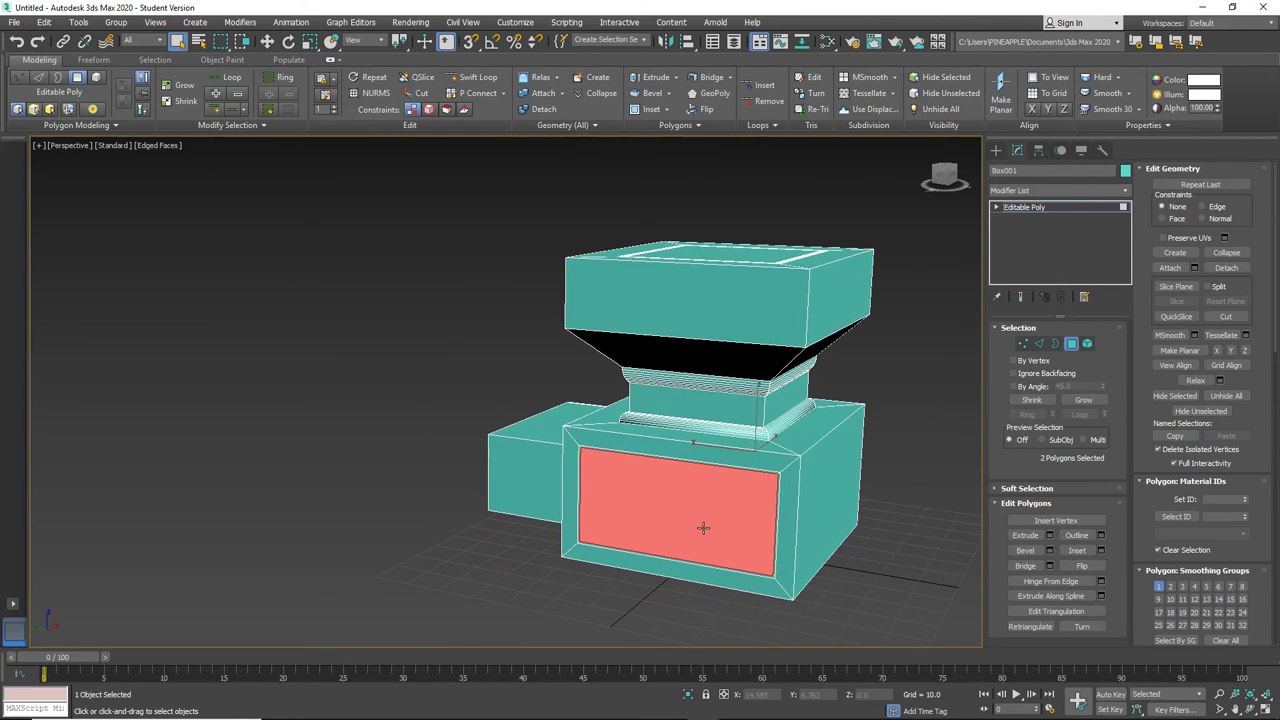
scroll(703, 528, "up", 5)
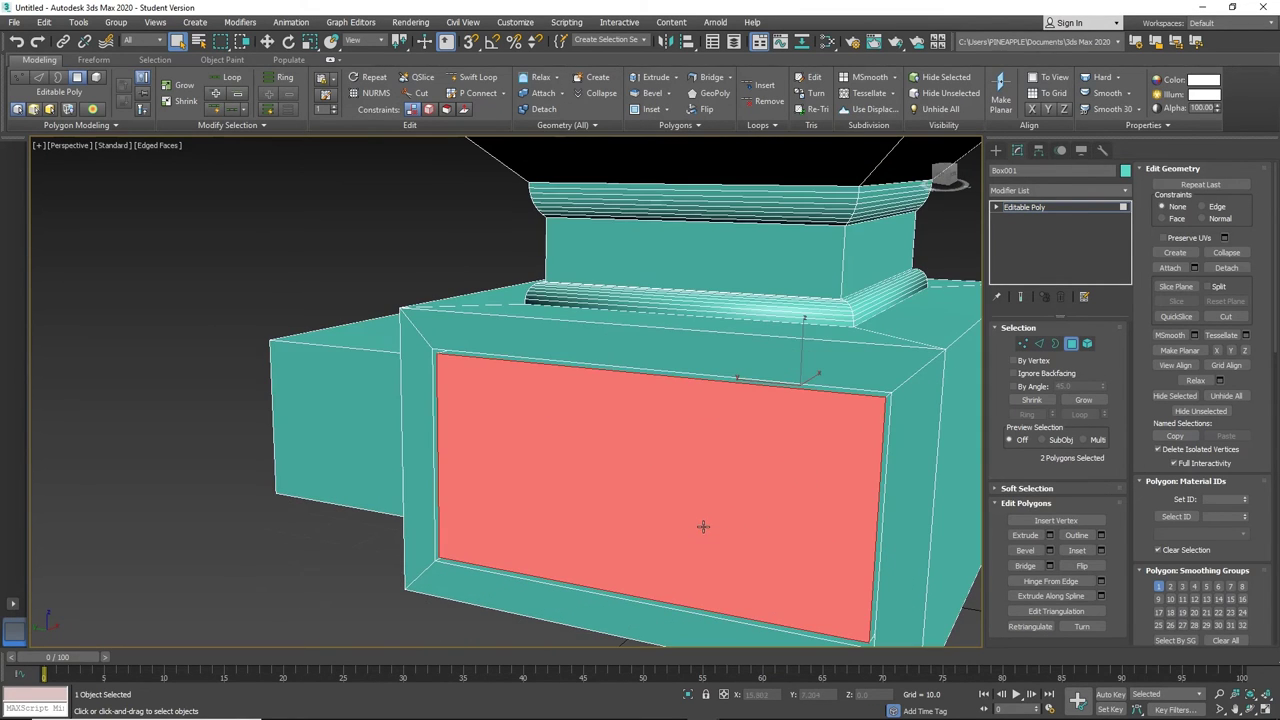
left_click(1083, 400)
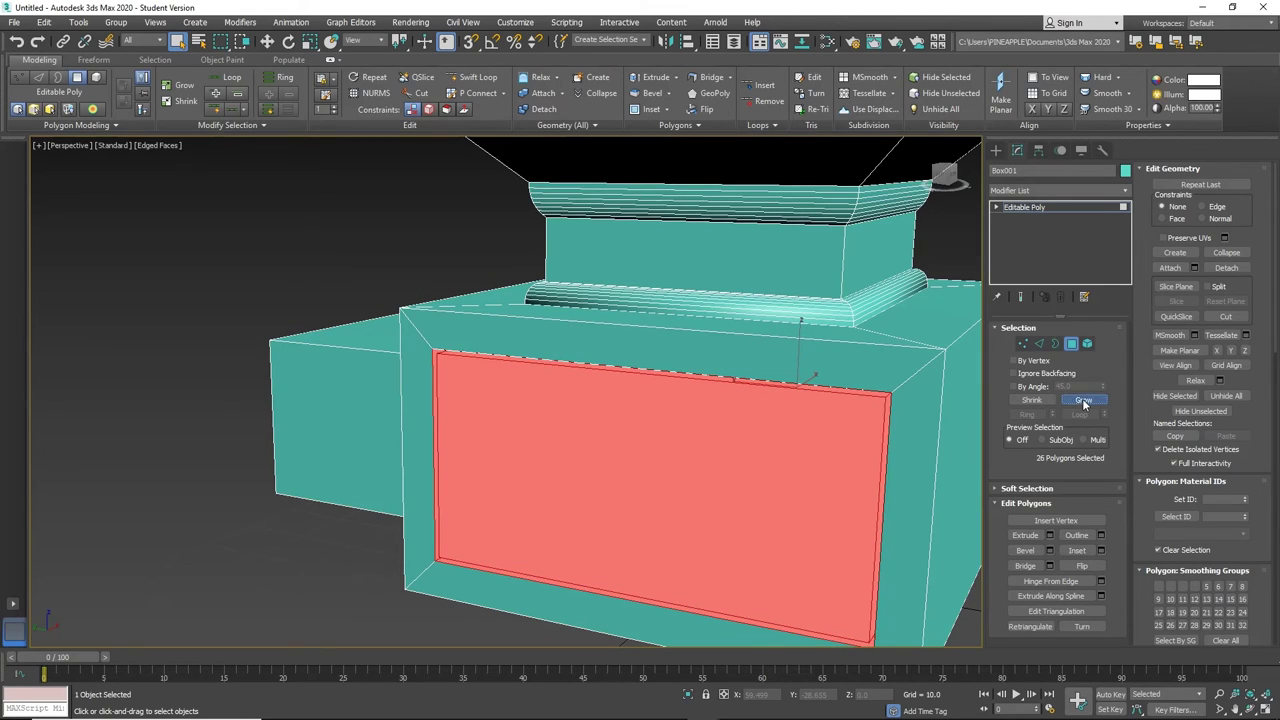
left_click(1039, 344, "ctrl")
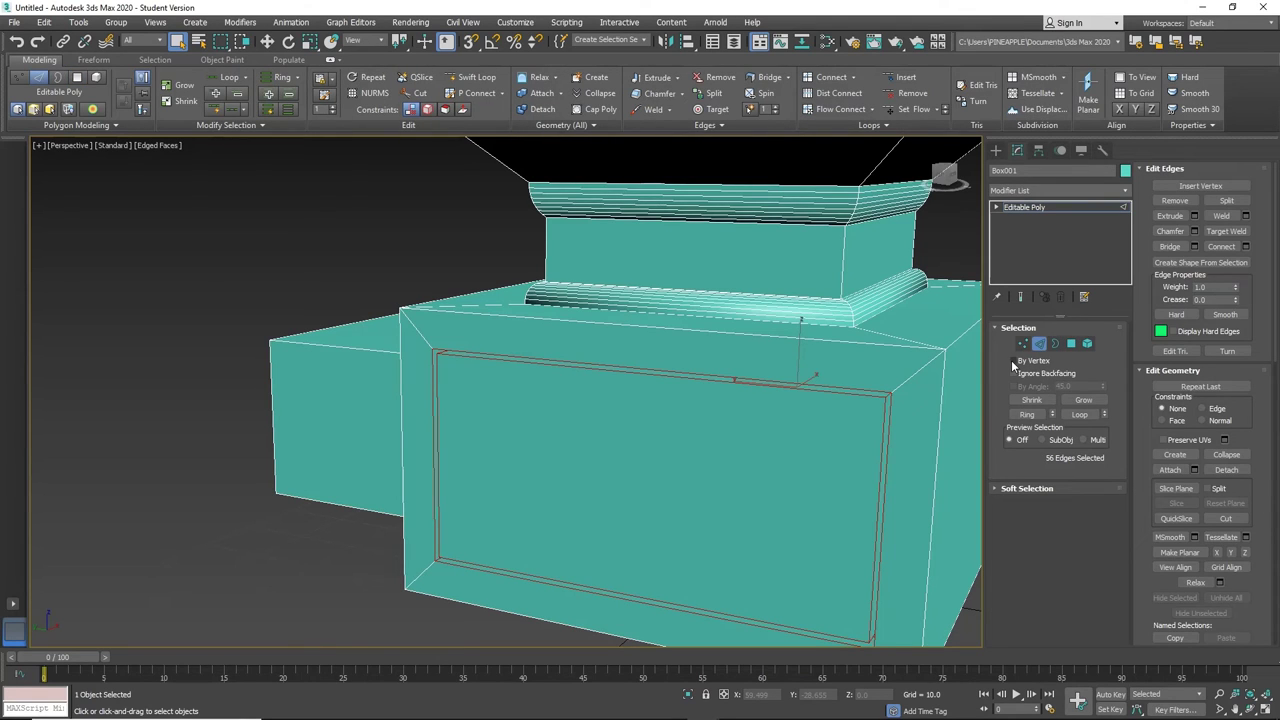
Step: Add a Chamfer modifier to the side panels' groove edges and load the panels1 preset
left_click(1044, 189)
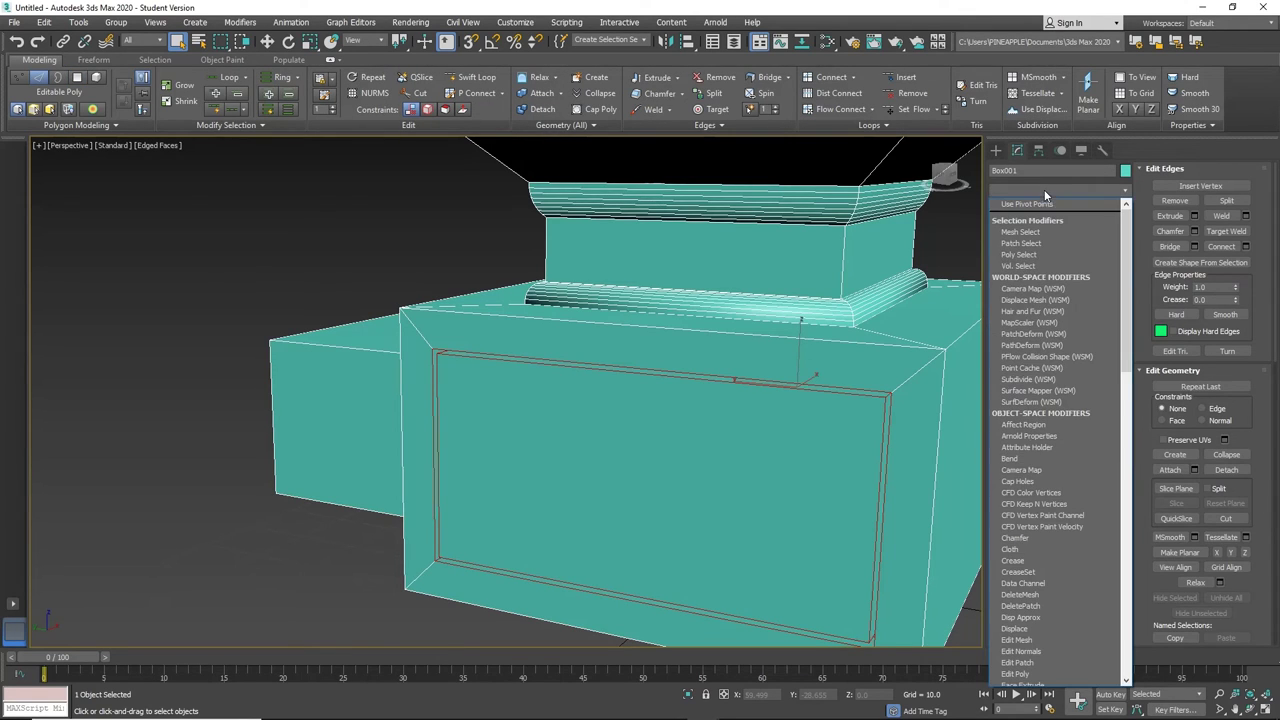
left_click(1024, 538)
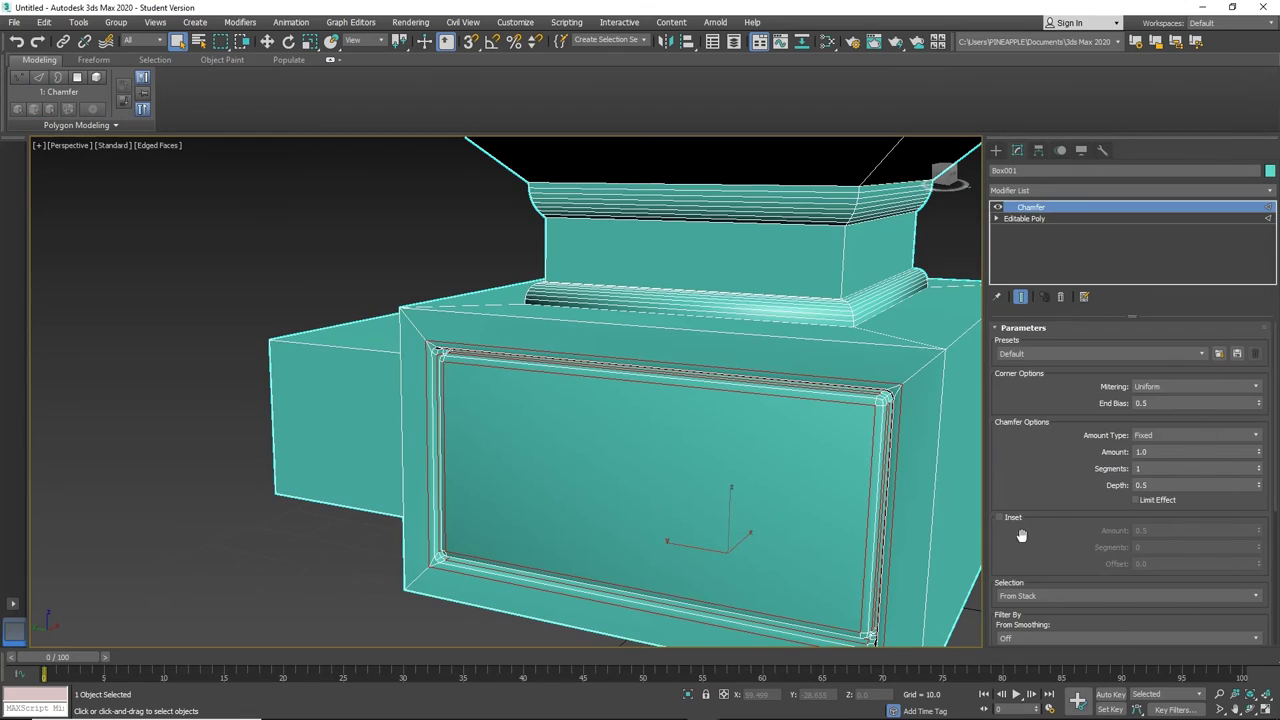
left_click(1188, 354)
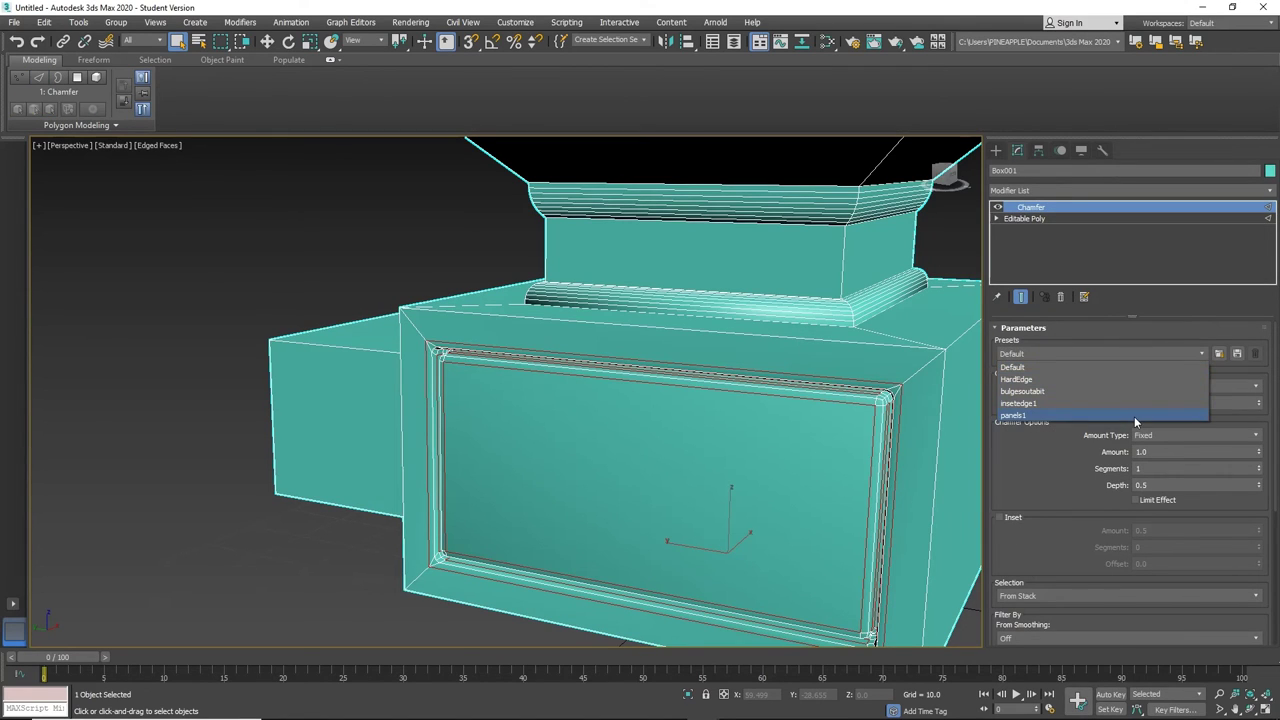
left_click(1134, 416)
left_click(1221, 356)
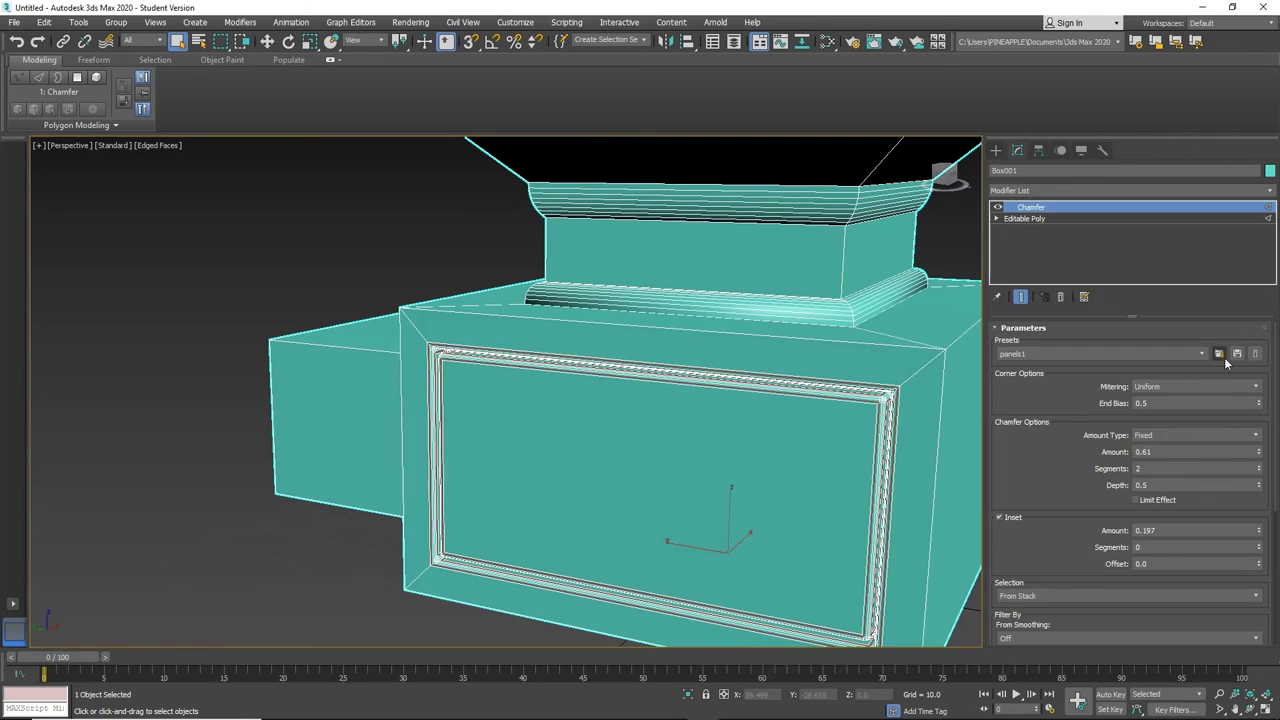
Step: Convert the pedestal to an Editable Poly to collapse the side panels' chamfer
left_click(234, 566)
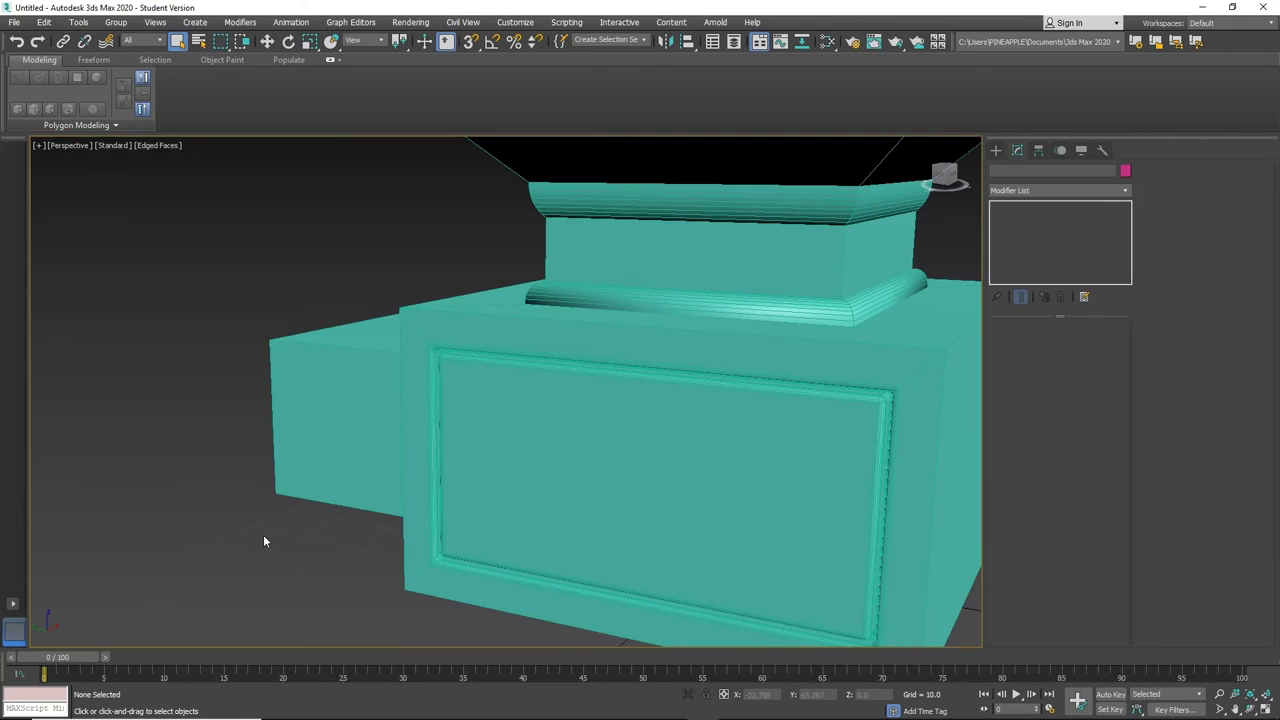
middle_click_drag(264, 535, 312, 471)
scroll(266, 476, "down", 3)
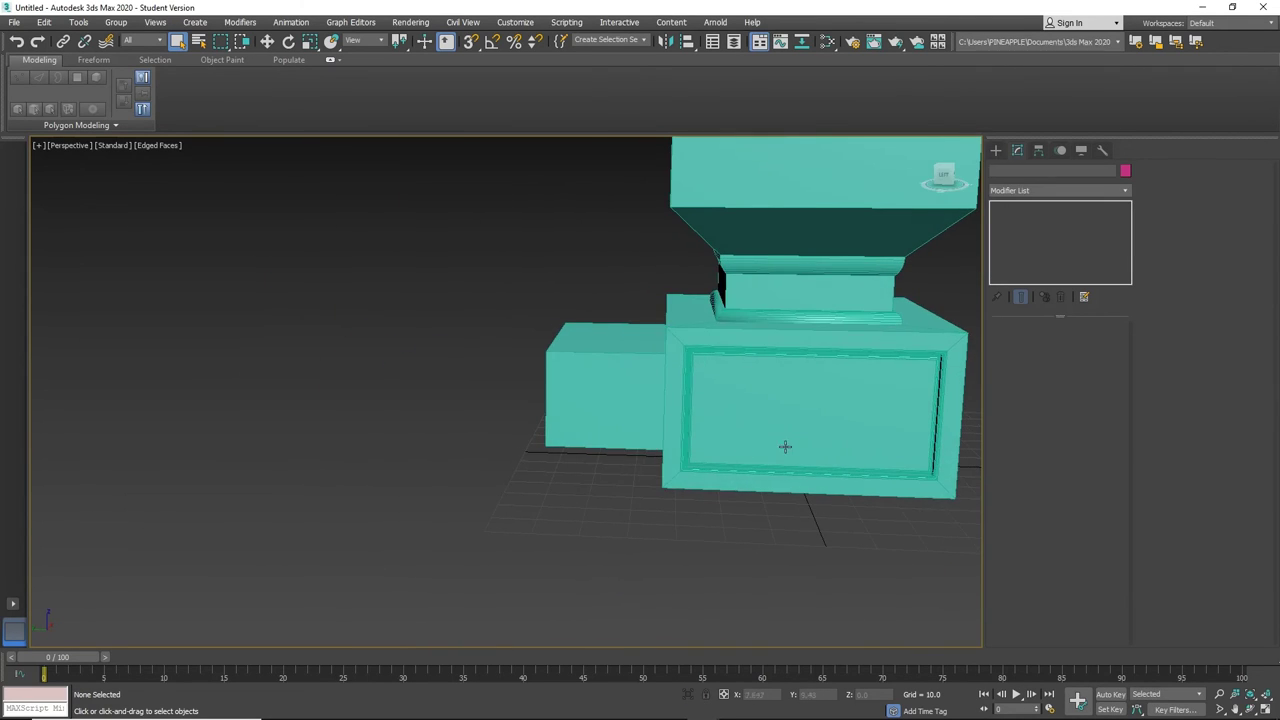
right_click(785, 446)
left_click(829, 544)
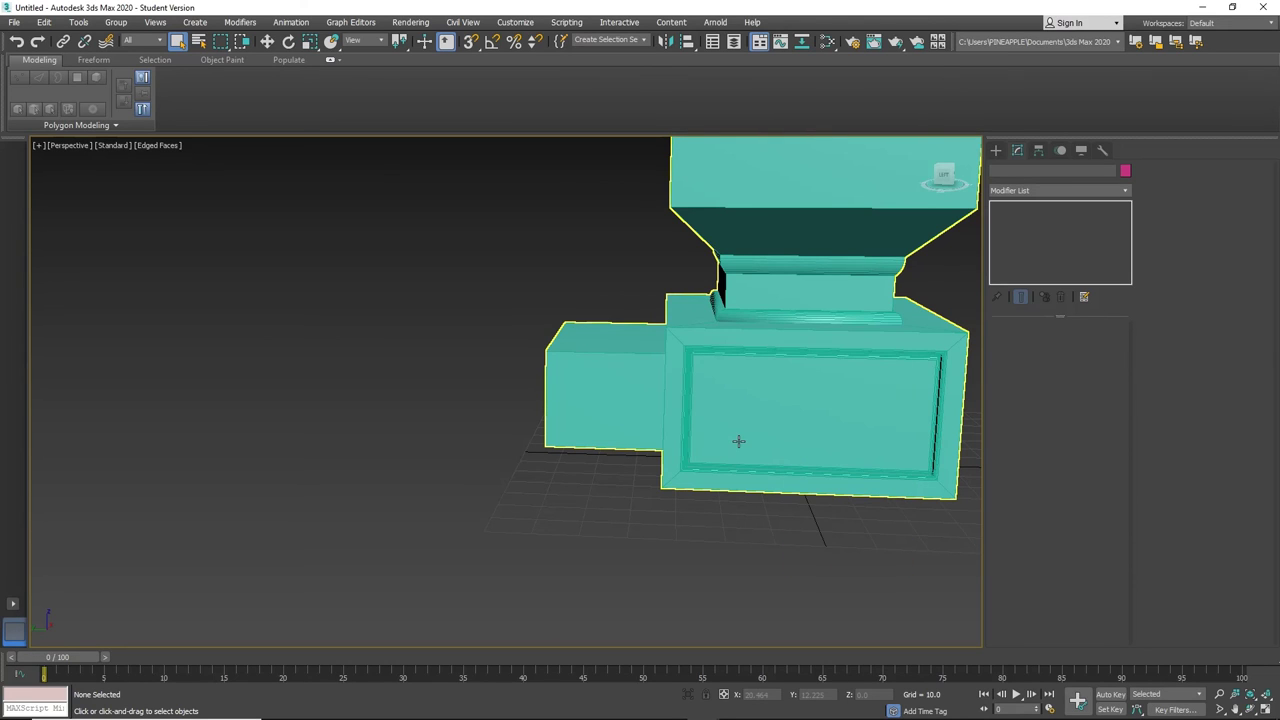
left_click(740, 424)
right_click(740, 424)
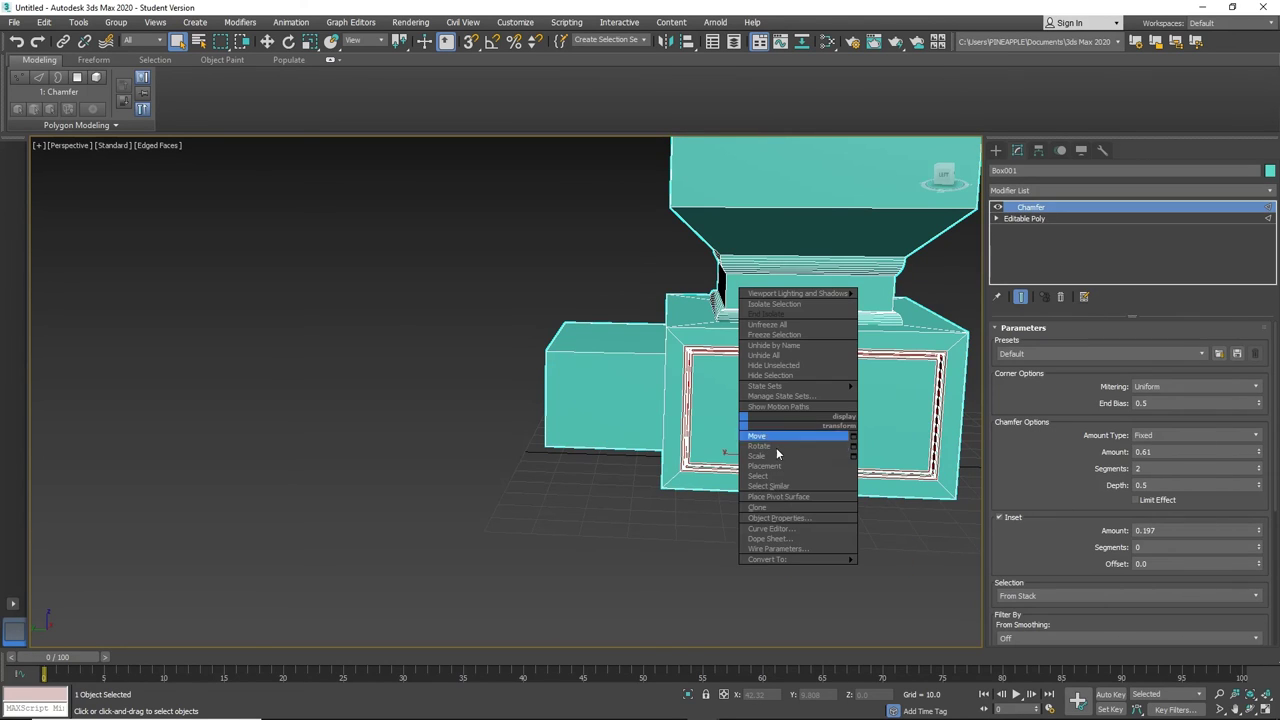
mouse_move(828, 559)
left_click(900, 570)
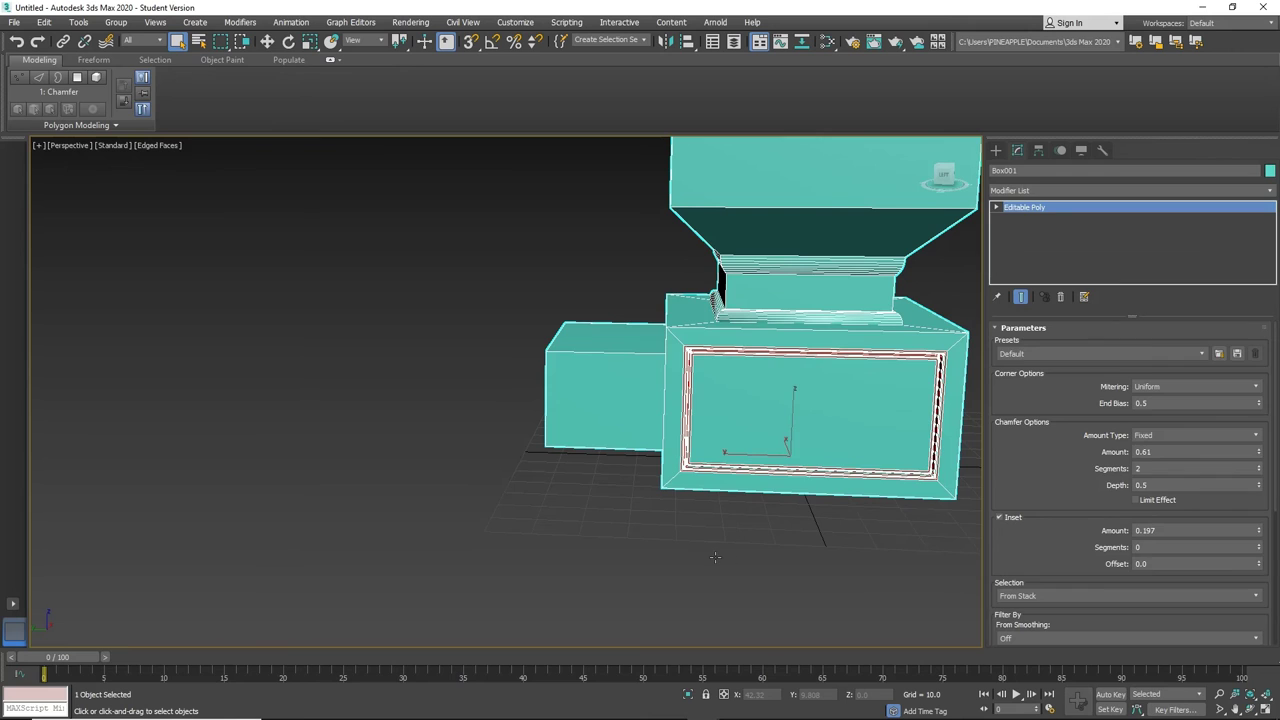
Step: Deselect the pedestal, hide its edge display, and examine the shading of the chamfered grooves, neck and extruded block
left_click(735, 555)
middle_click_drag(735, 555, 629, 566)
key("F4")
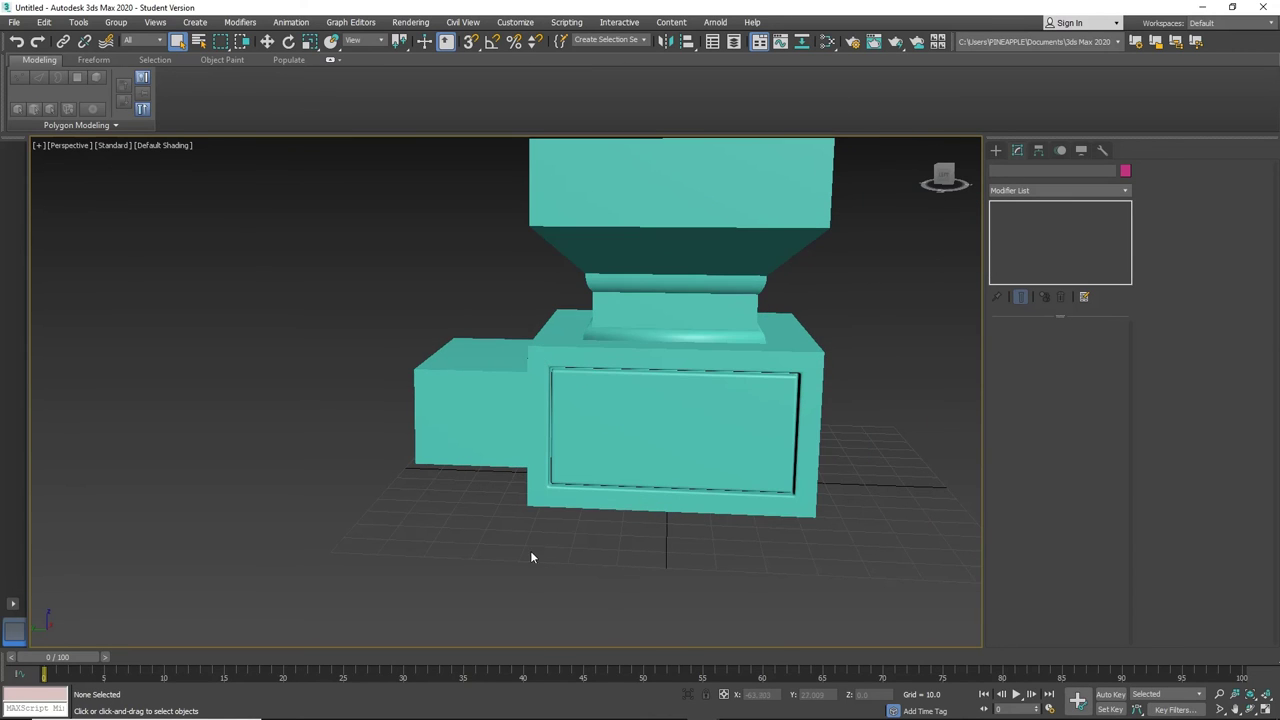
middle_click_drag(531, 557, 714, 592, "alt")
middle_click_drag(763, 206, 666, 491)
scroll(655, 478, "up", 6)
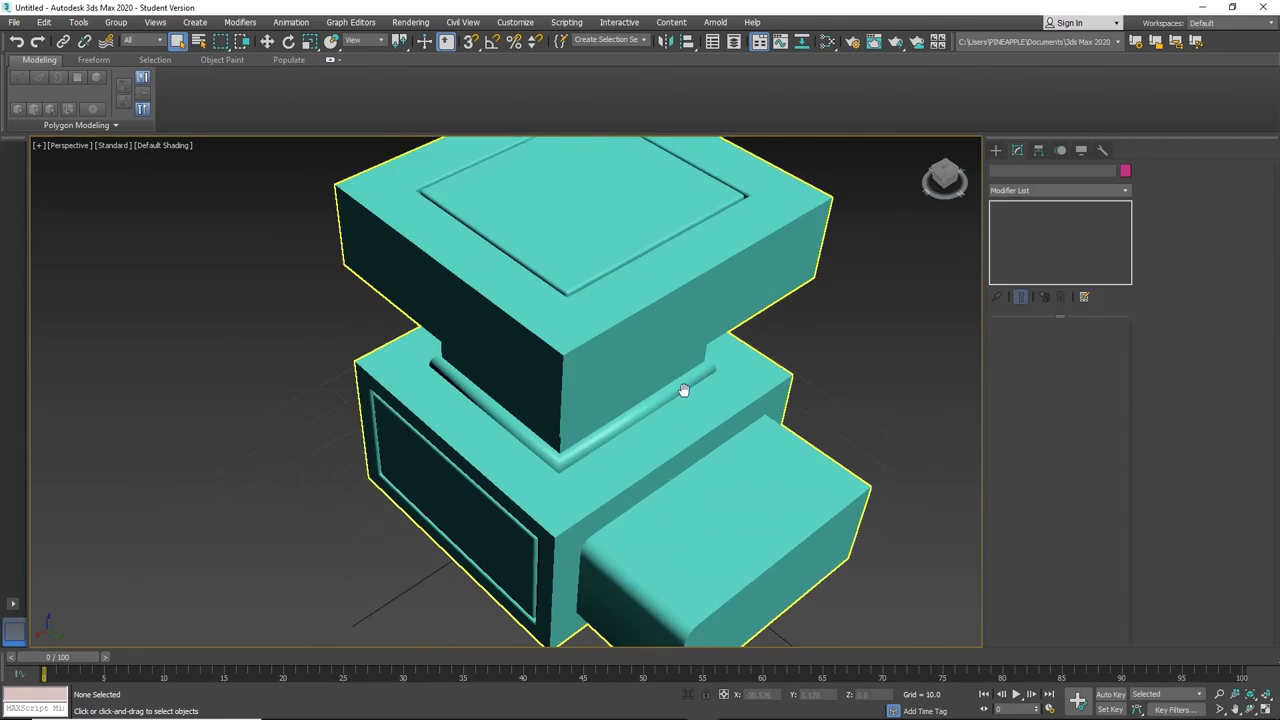
middle_click_drag(683, 390, 677, 323, "alt")
scroll(668, 323, "up", 5)
middle_click_drag(538, 315, 618, 322)
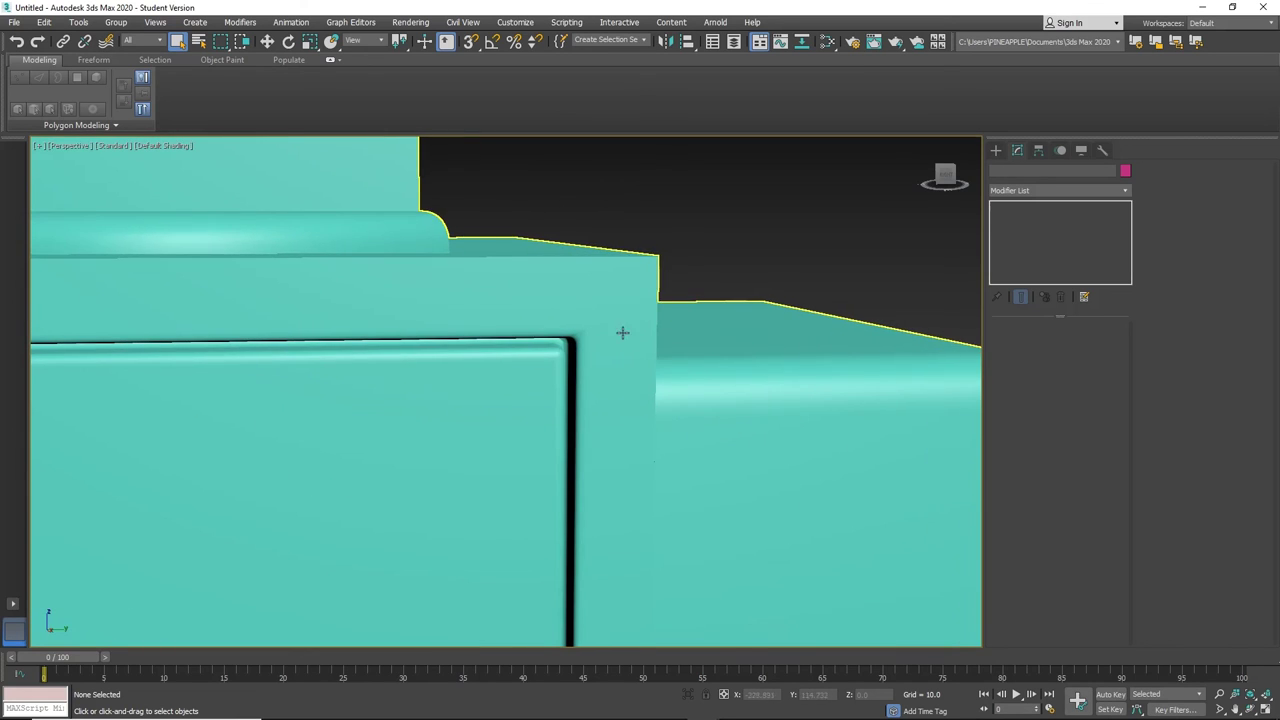
scroll(615, 338, "up", 4)
Step: Turn the edge display back on and examine the mesh at the side panel's groove corner and around the whole pedestal
key("F4")
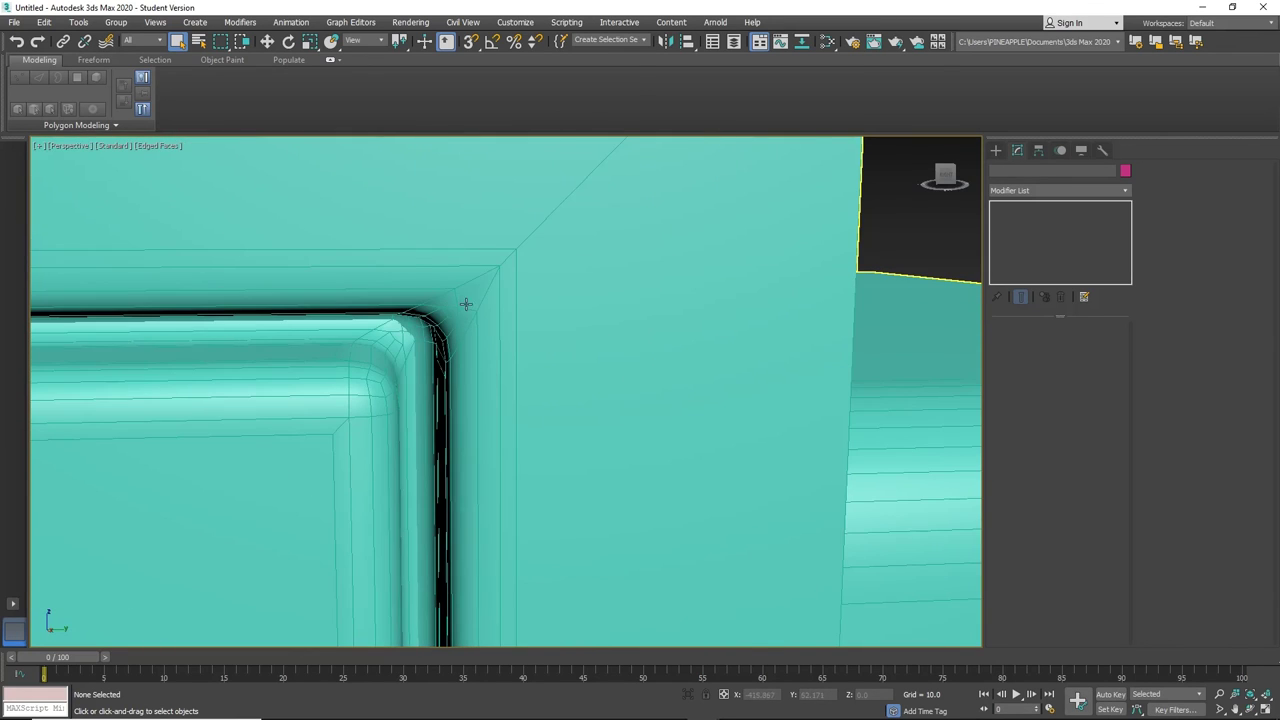
middle_click_drag(449, 321, 654, 359)
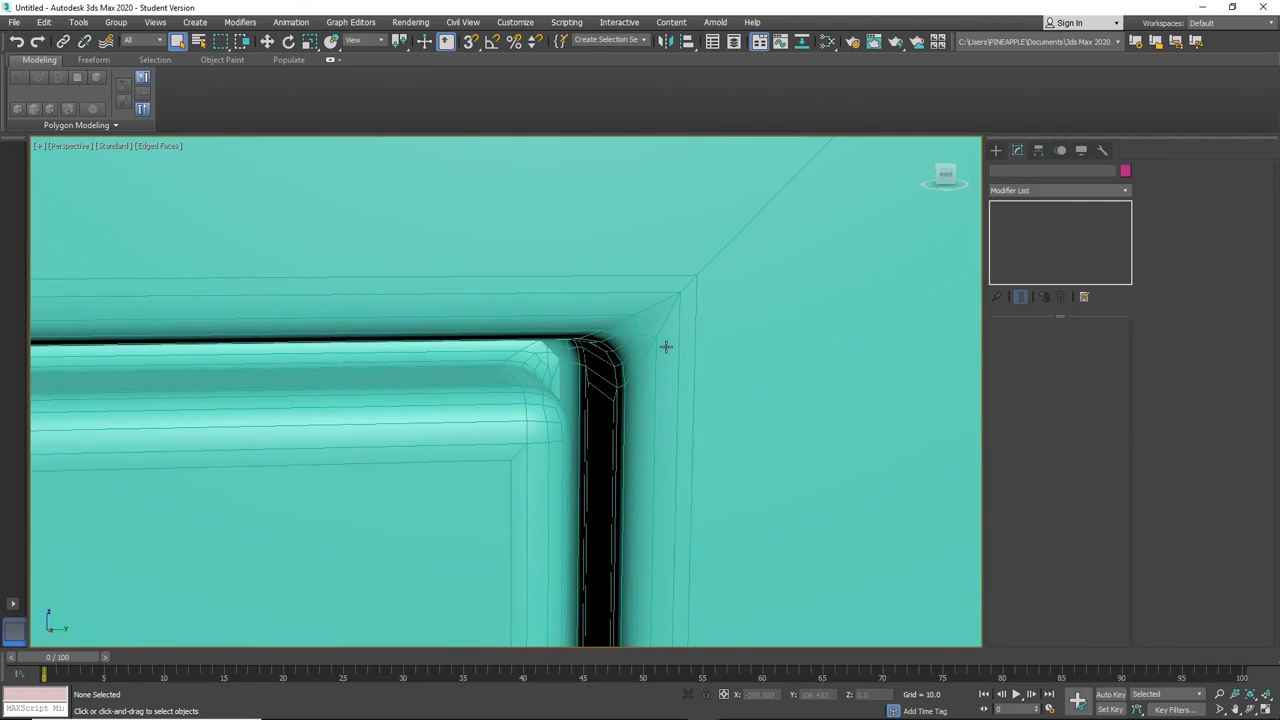
scroll(643, 366, "down", 8)
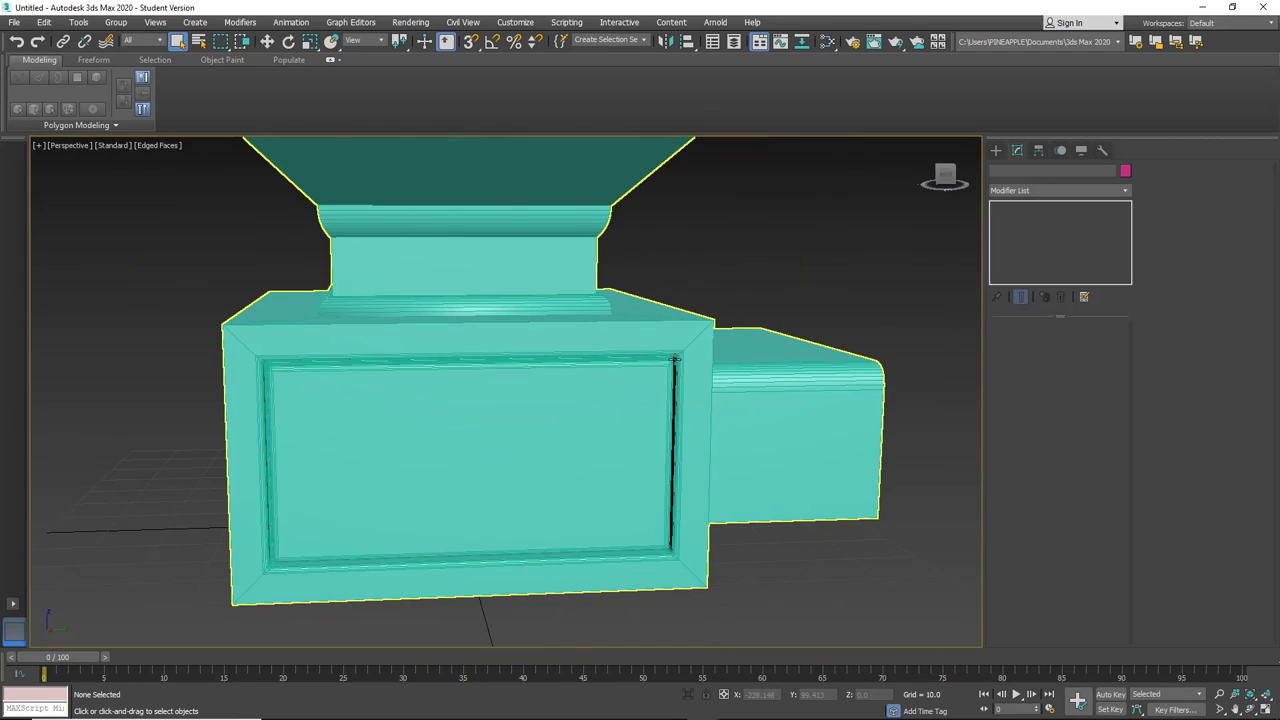
middle_click_drag(675, 360, 348, 360, "alt")
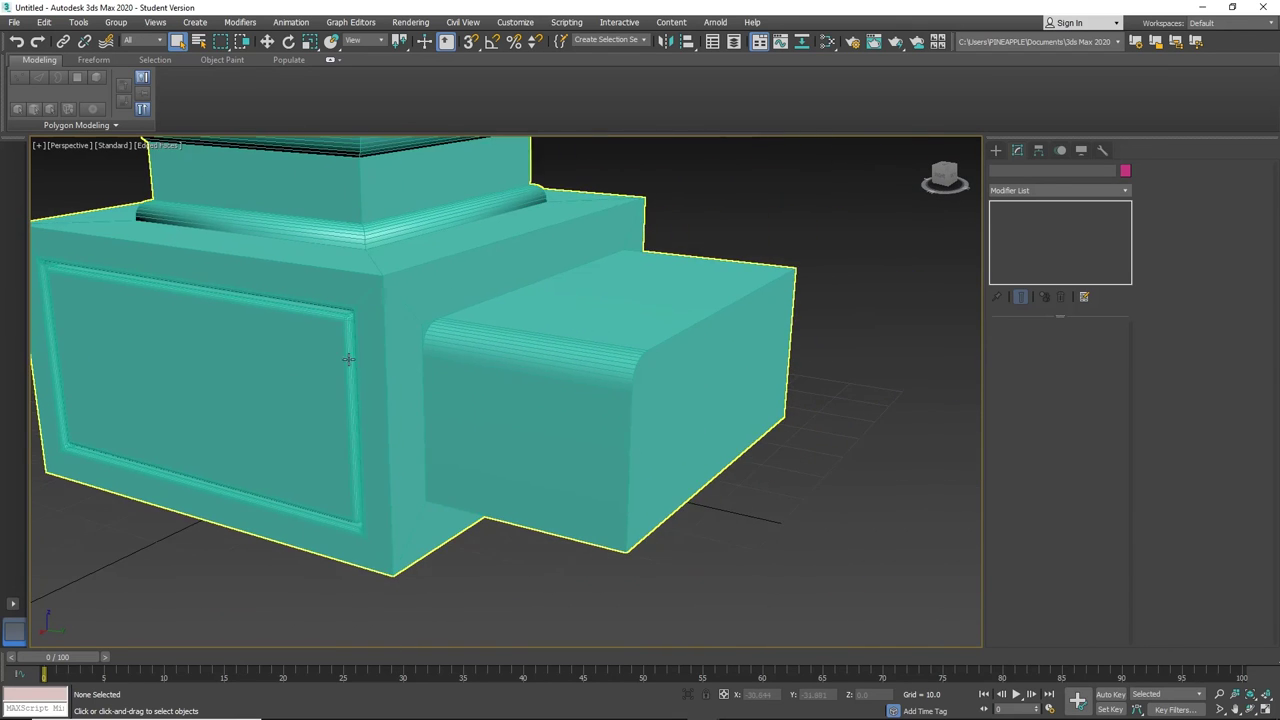
scroll(737, 380, "down", 5)
middle_click_drag(737, 380, 651, 454, "alt")
middle_click_drag(571, 445, 676, 405)
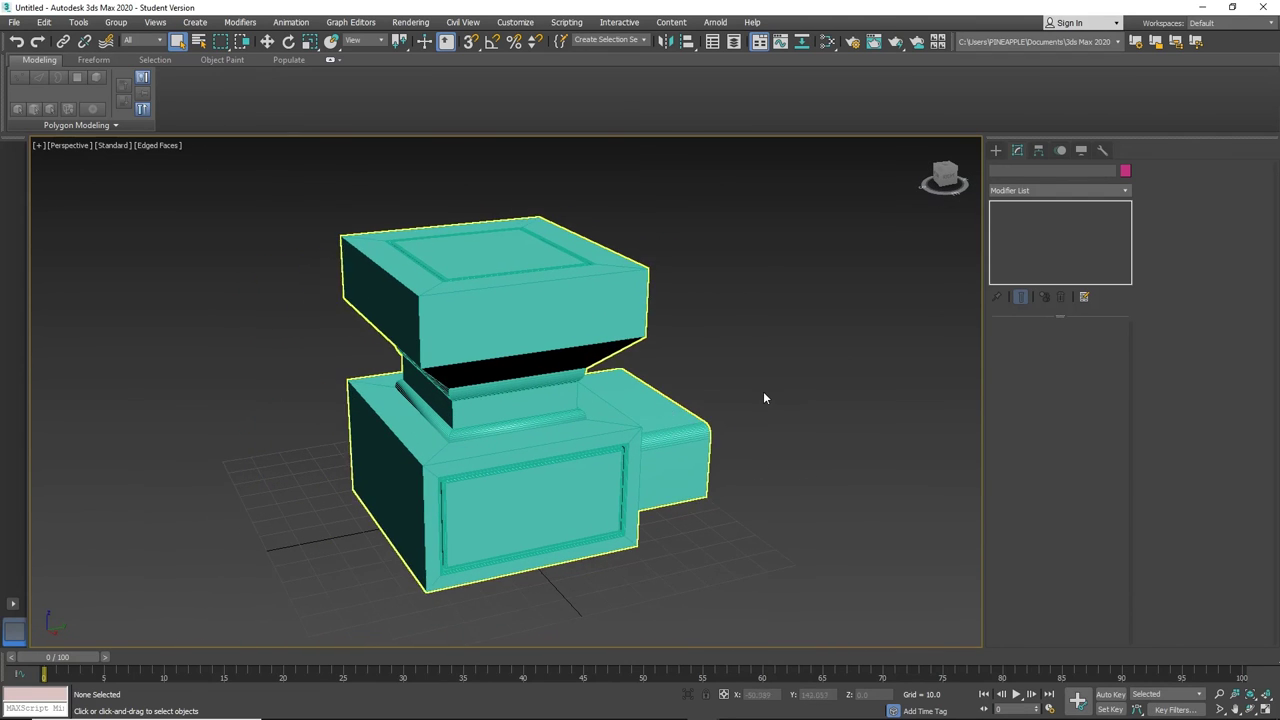